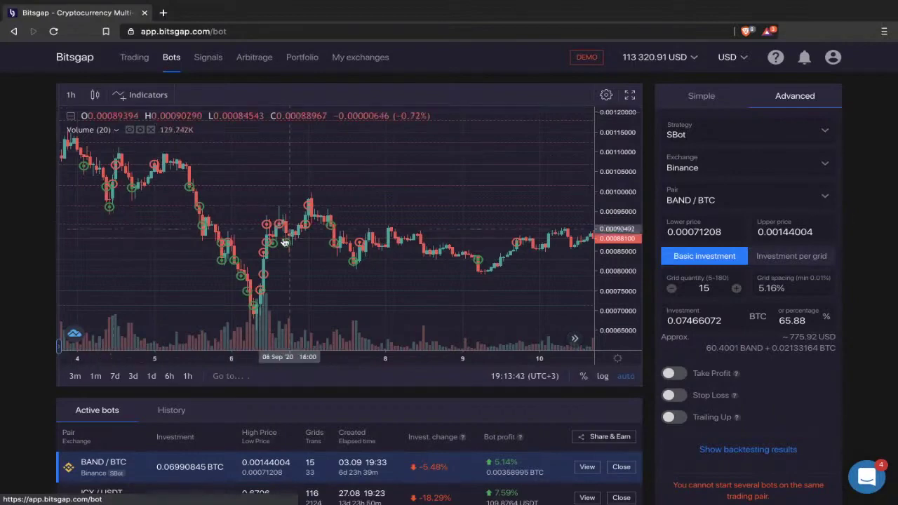
# Draw a horizontal line across the BAND/BTC chart at a price of about 0.00096788.
pyautogui.scroll(-3, 286, 241)
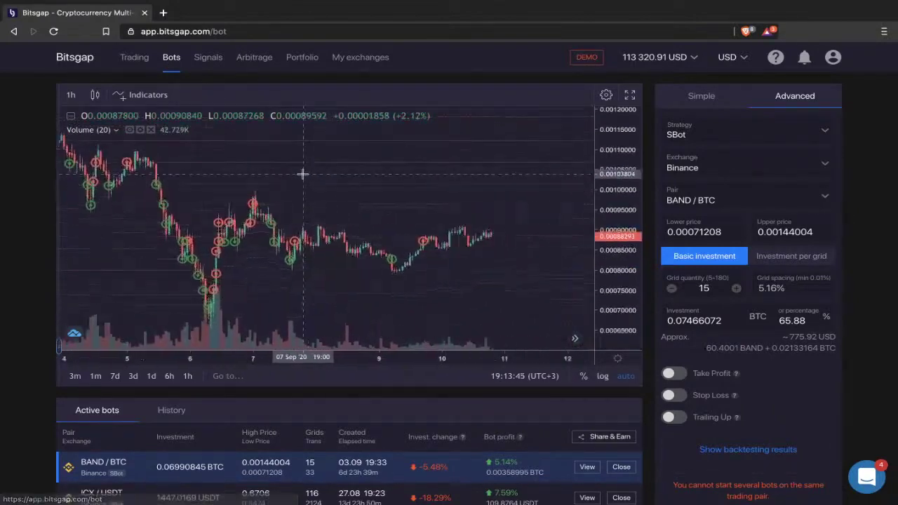
pyautogui.moveTo(143, 208); pyautogui.dragTo(169, 209)
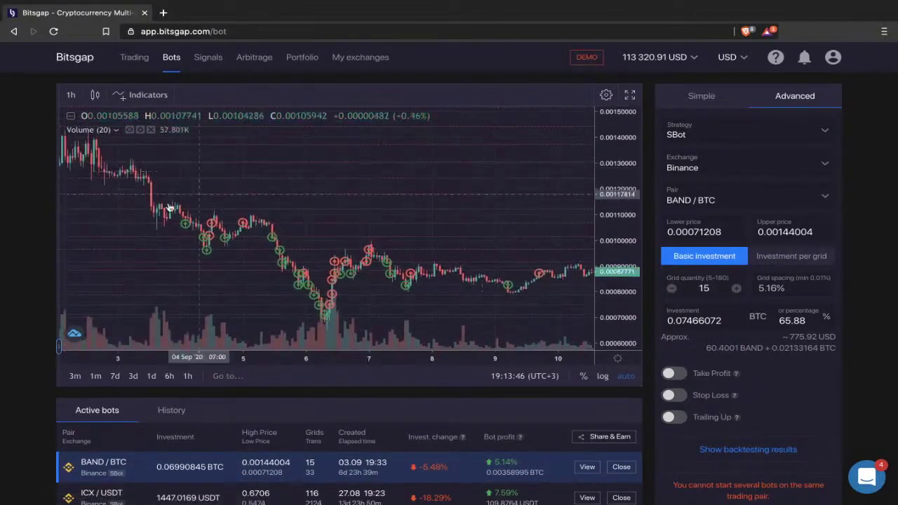
pyautogui.click(57, 347)
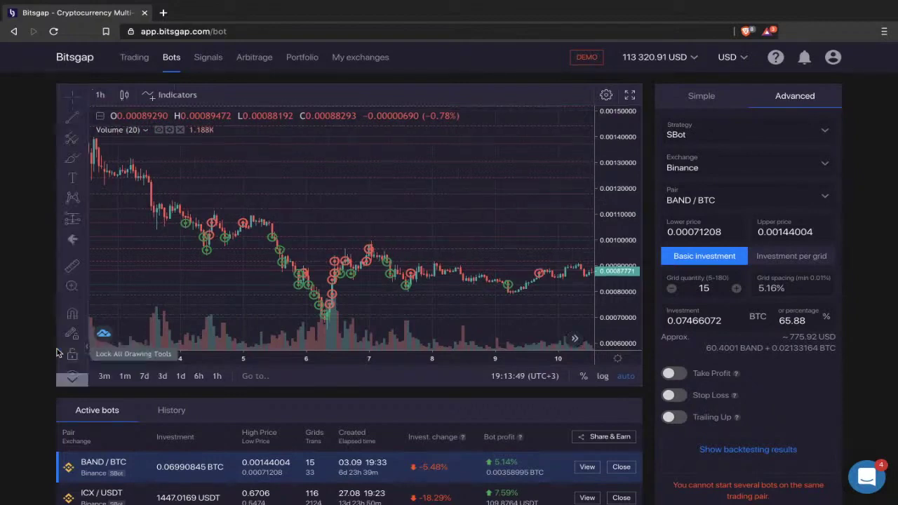
pyautogui.click(85, 161)
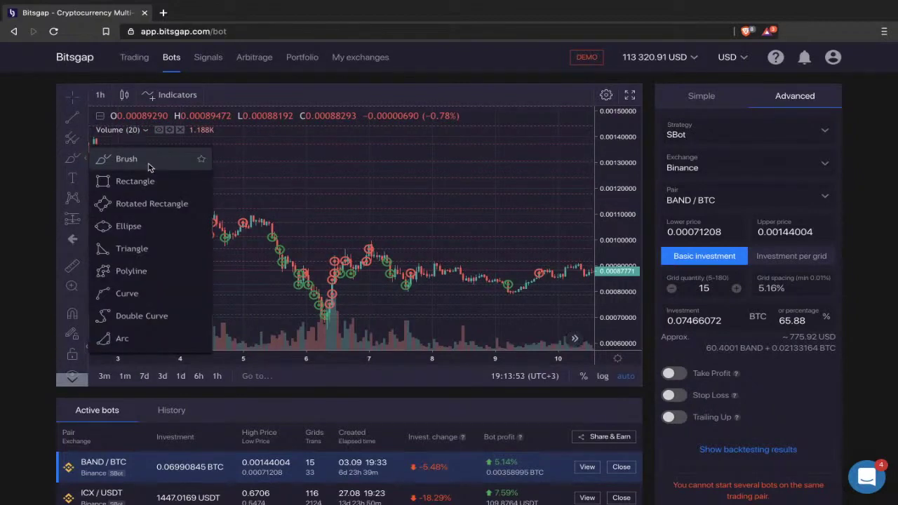
pyautogui.click(85, 117)
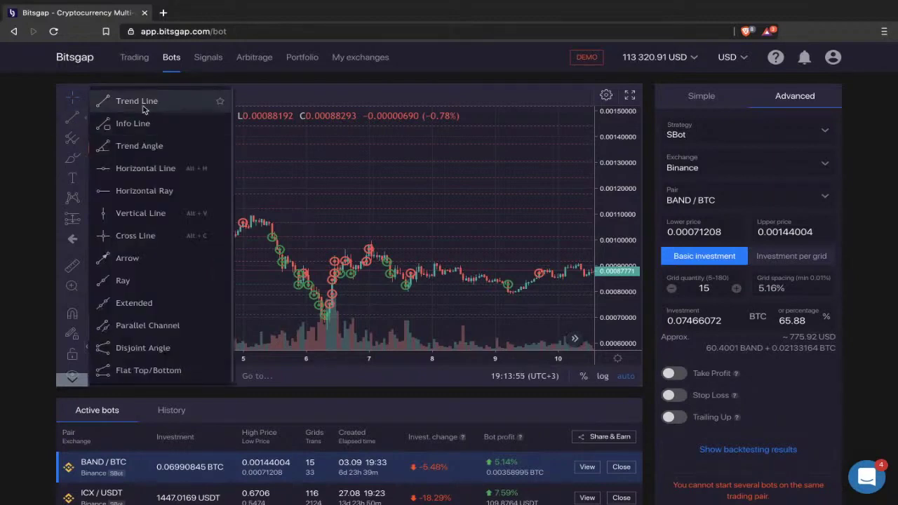
pyautogui.click(148, 168)
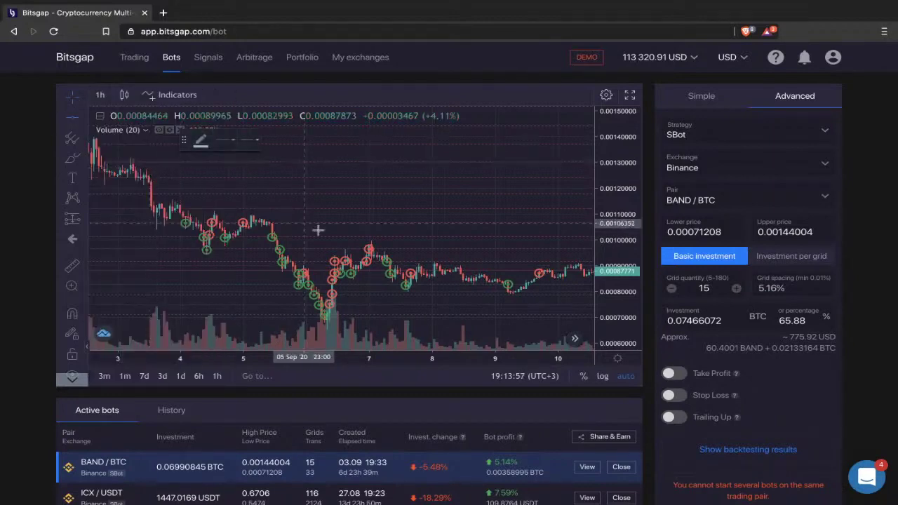
pyautogui.click(297, 248)
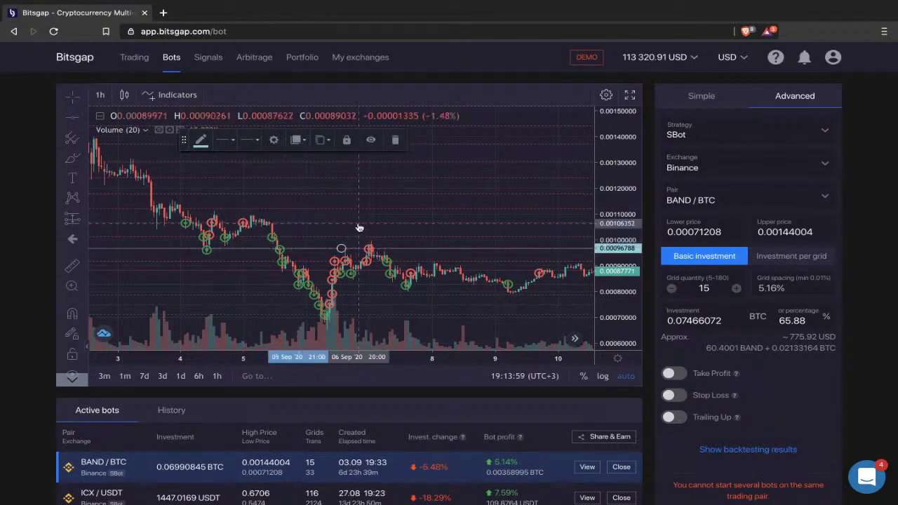
# Change the horizontal line's color to white and make it thicker.
pyautogui.click(200, 139)
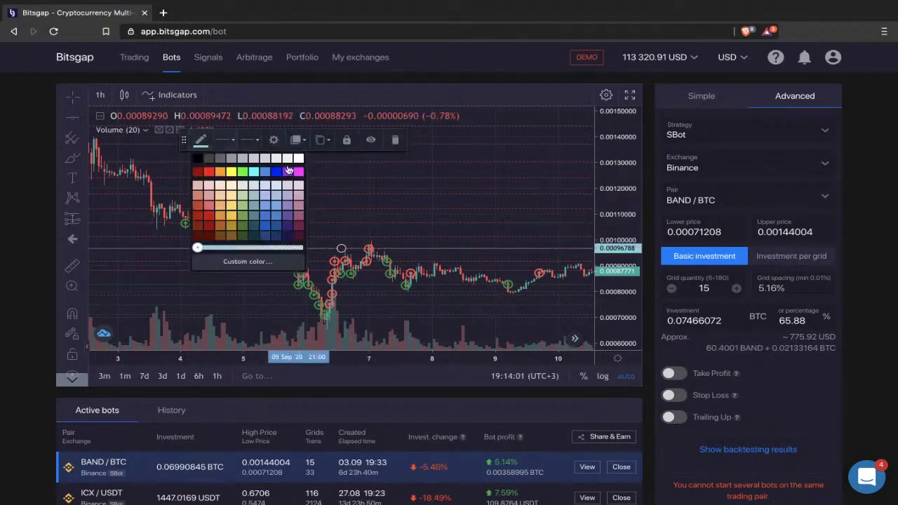
pyautogui.click(299, 164)
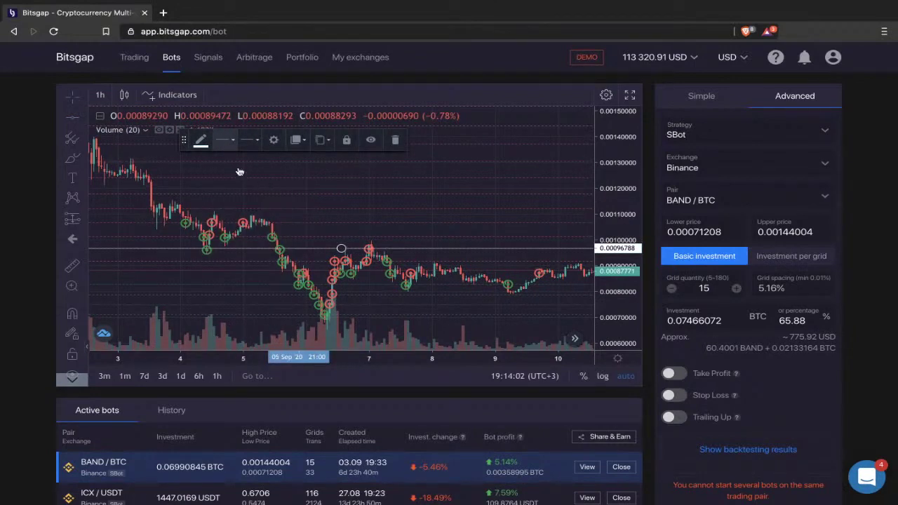
pyautogui.click(224, 139)
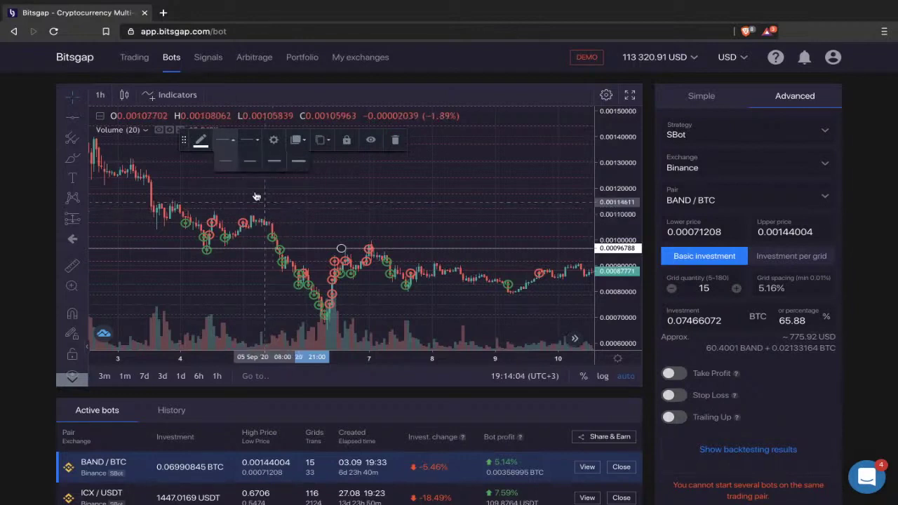
pyautogui.click(239, 172)
# Set the BAND/BTC chart interval to 12 hours and reset the price scale to fit the whole price range.
pyautogui.moveTo(390, 189); pyautogui.dragTo(311, 191)
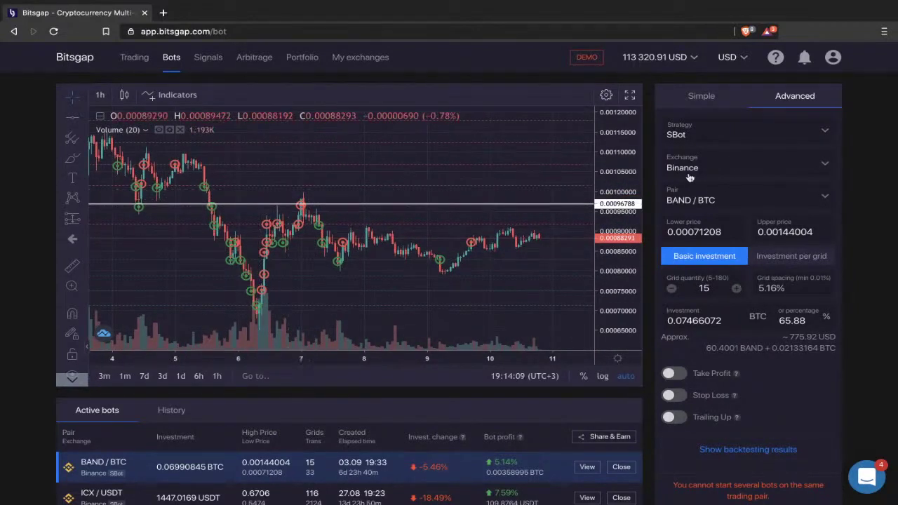
pyautogui.moveTo(486, 190); pyautogui.dragTo(486, 157)
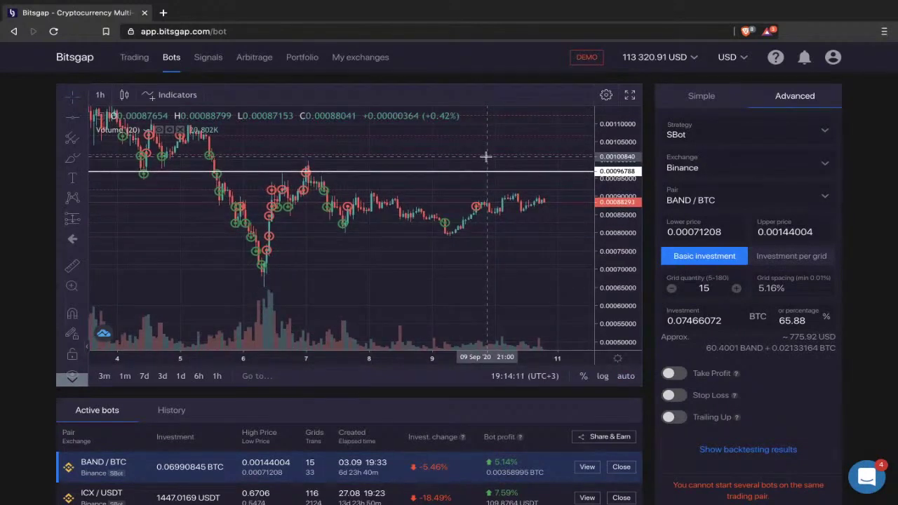
pyautogui.hscroll(2, 415, 149)
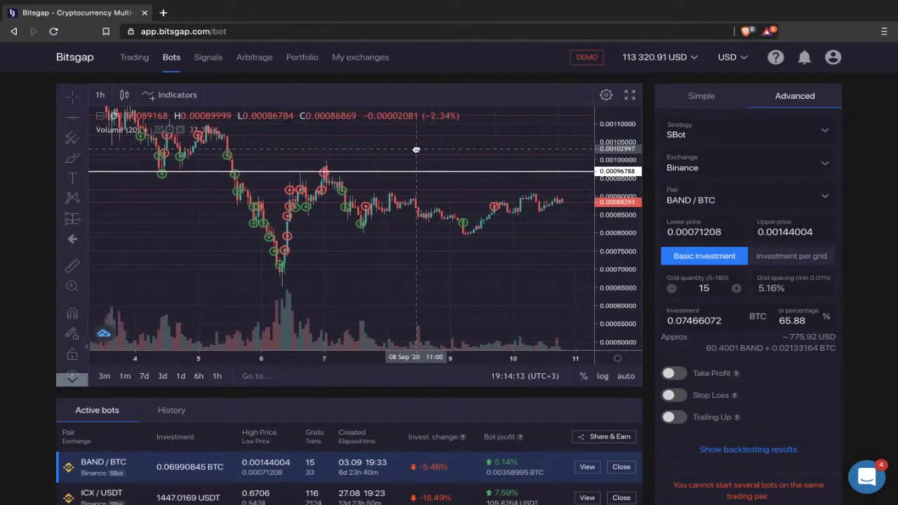
pyautogui.hscroll(3, 593, 233)
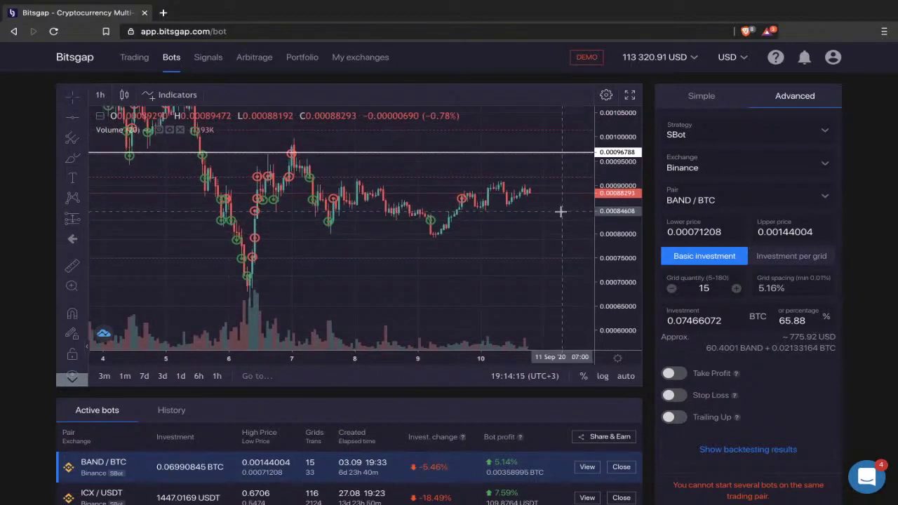
pyautogui.moveTo(363, 186); pyautogui.dragTo(399, 158)
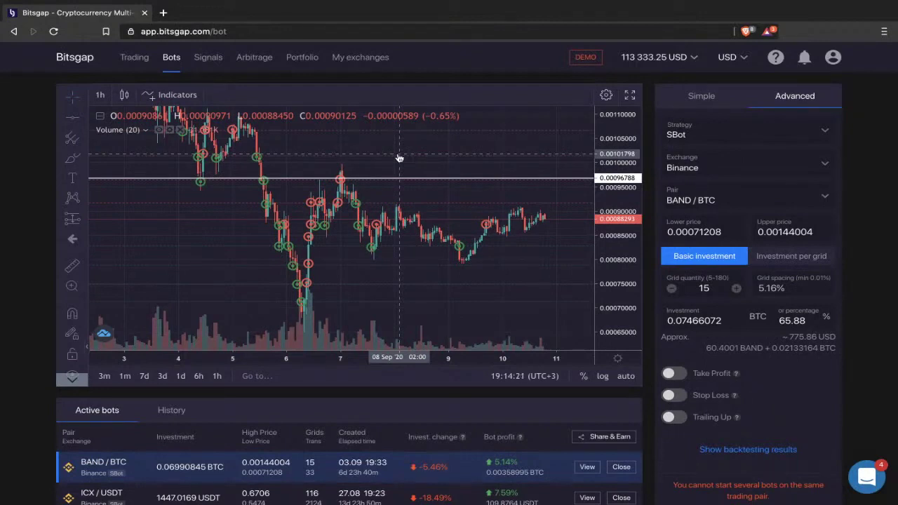
pyautogui.click(103, 96)
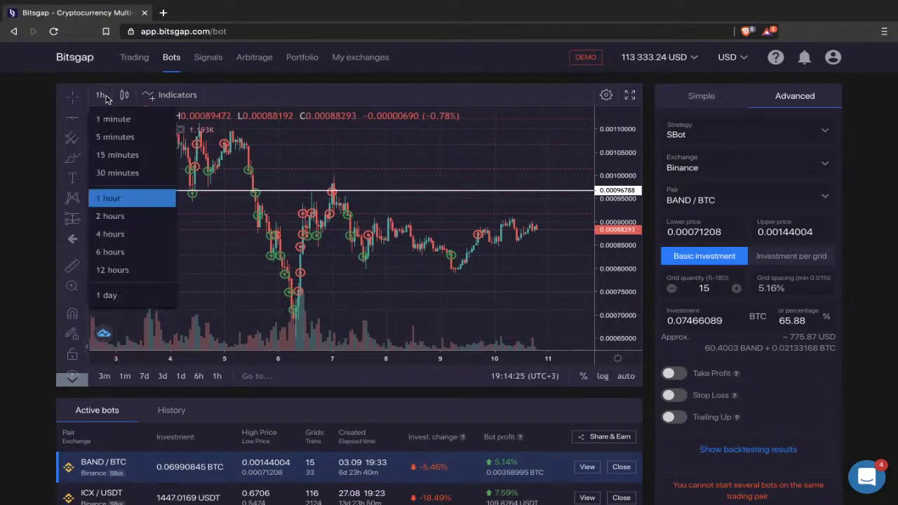
pyautogui.click(113, 269)
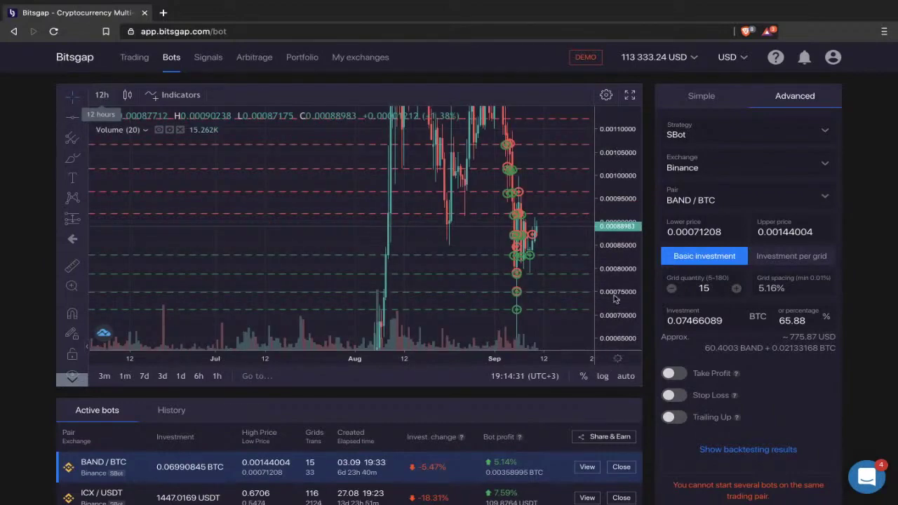
pyautogui.doubleClick(618, 222)
# Look through the active bots list and check the demo mode setting in the account options.
pyautogui.scroll(-3, 450, 389)
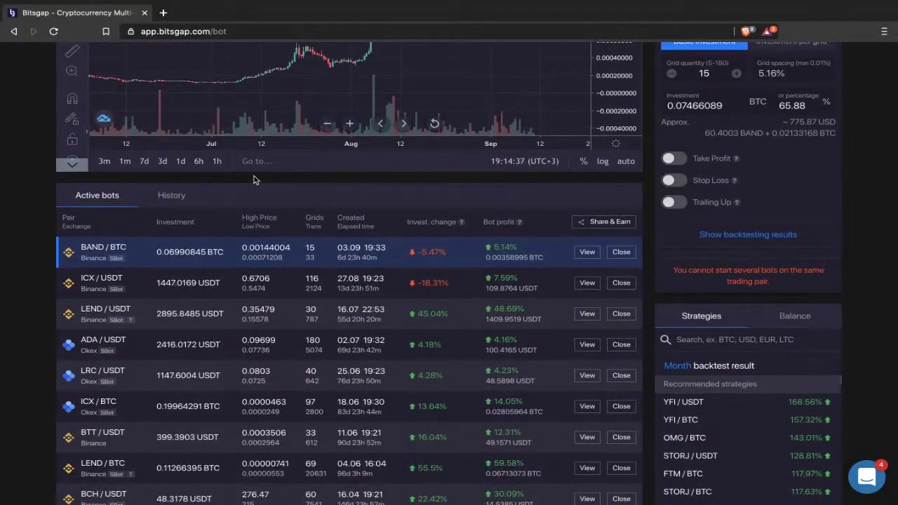
pyautogui.scroll(-1, 254, 176)
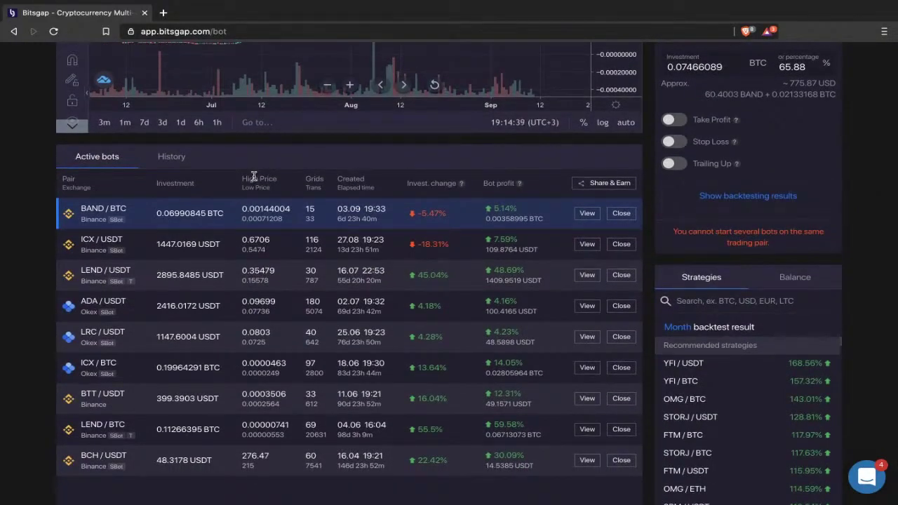
pyautogui.scroll(4, 254, 176)
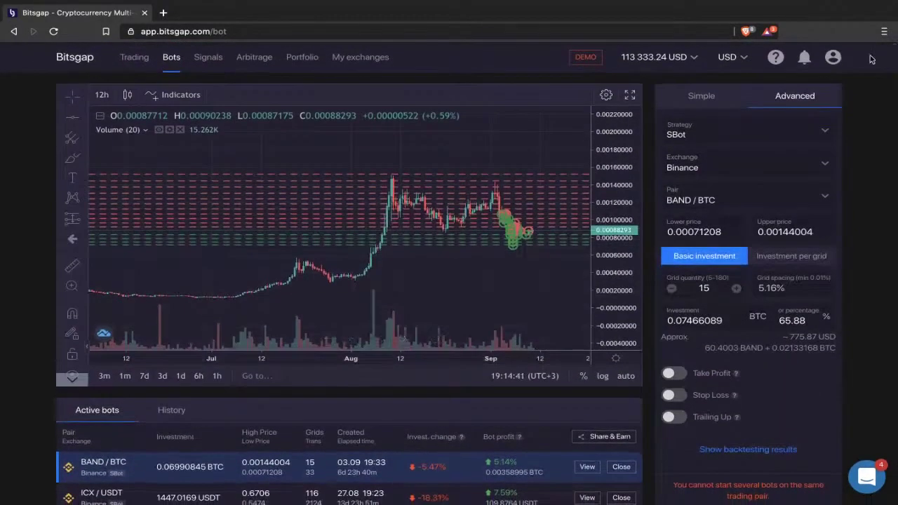
pyautogui.click(833, 57)
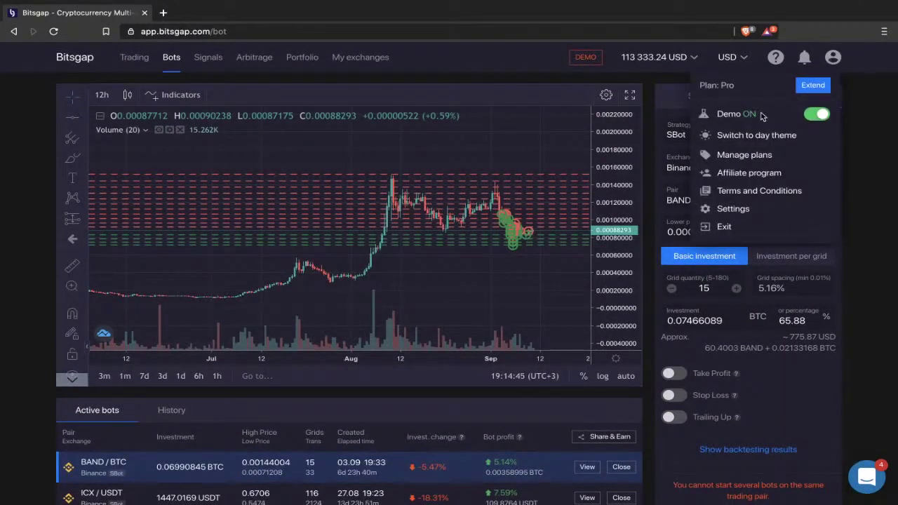
pyautogui.click(852, 111)
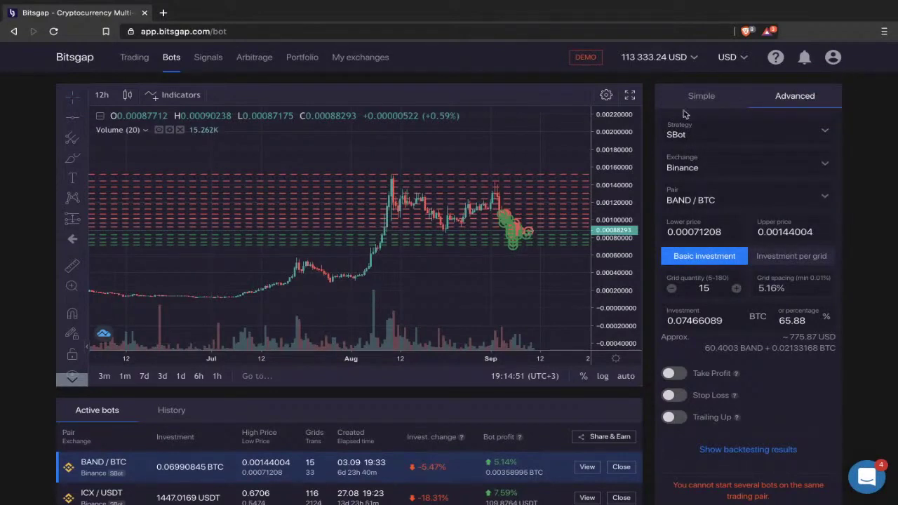
# Examine the active bots and the BAND/BTC bot's advanced settings, including its lower price.
pyautogui.scroll(-3, 654, 141)
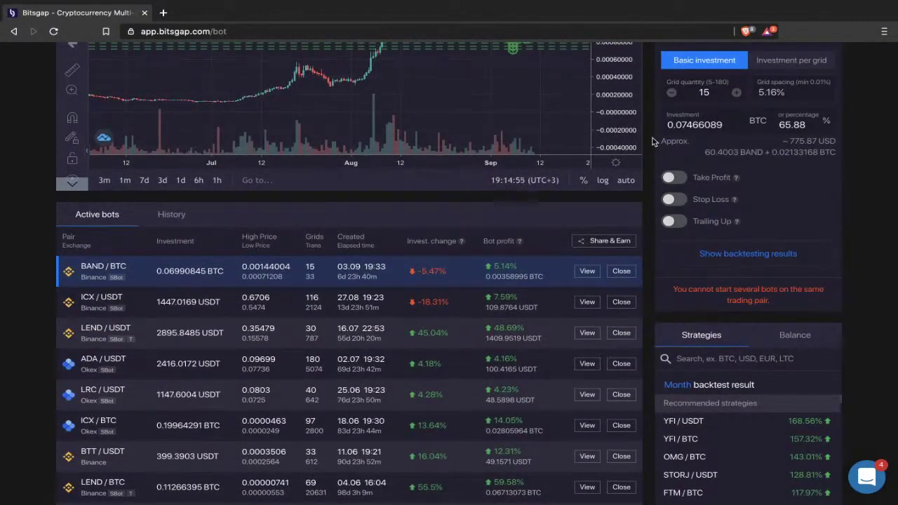
pyautogui.scroll(3, 653, 141)
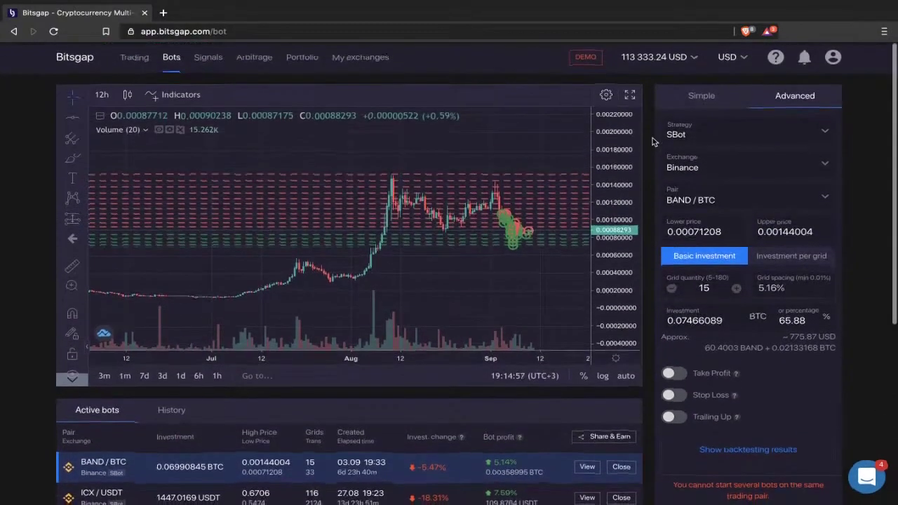
pyautogui.scroll(-2, 652, 141)
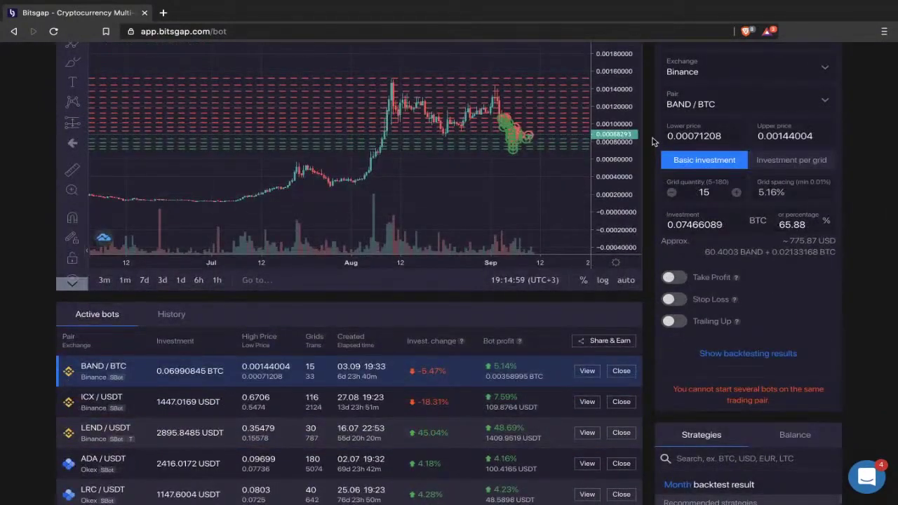
pyautogui.scroll(2, 652, 141)
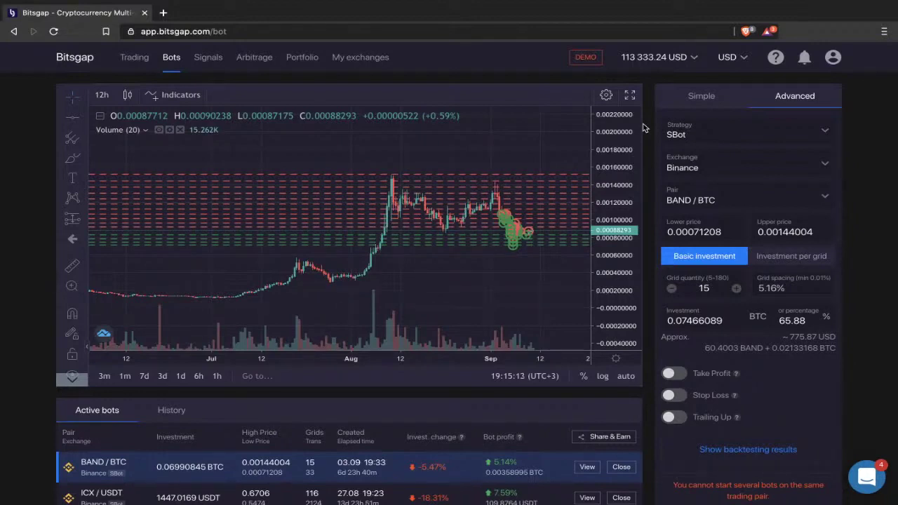
pyautogui.scroll(-1, 644, 127)
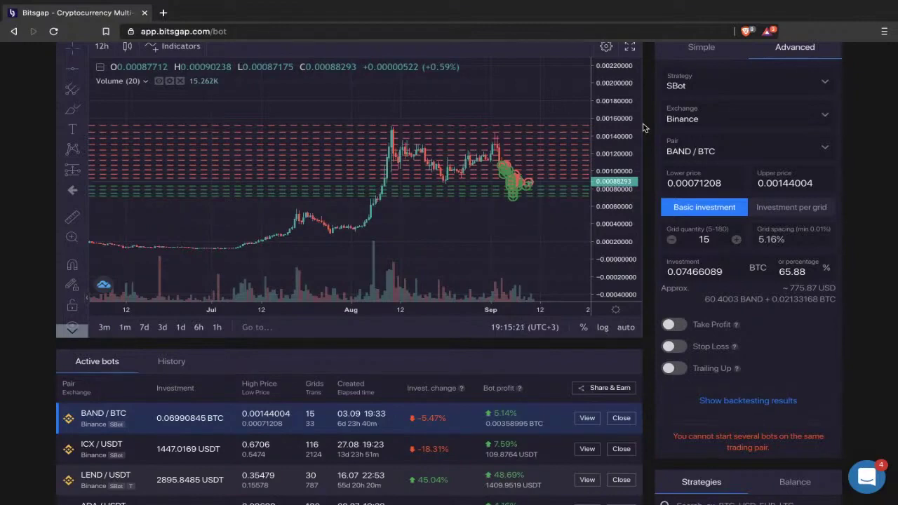
pyautogui.scroll(-3, 644, 127)
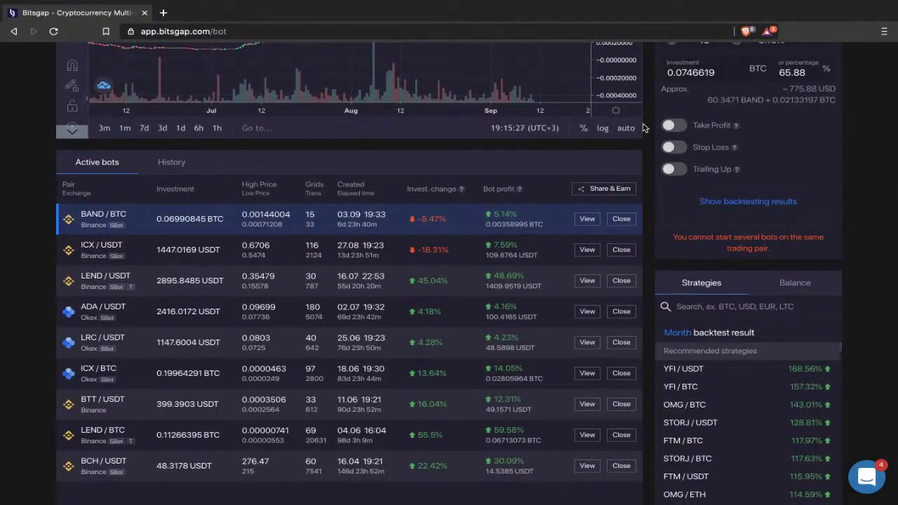
pyautogui.scroll(3, 644, 128)
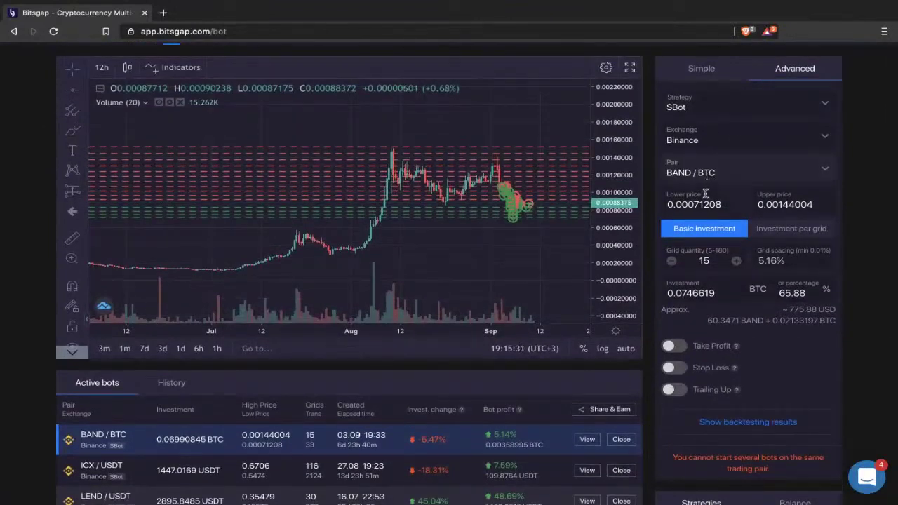
pyautogui.moveTo(725, 205); pyautogui.dragTo(691, 205)
pyautogui.click(856, 181)
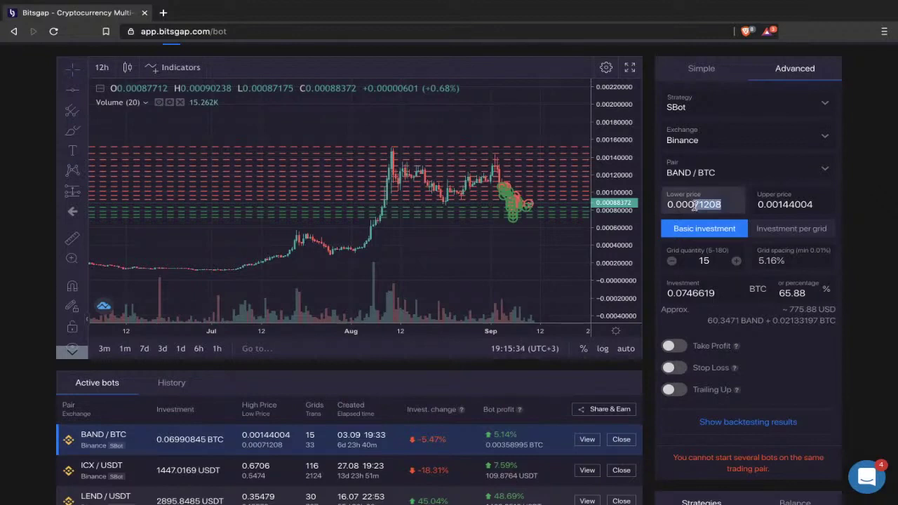
pyautogui.click(650, 210)
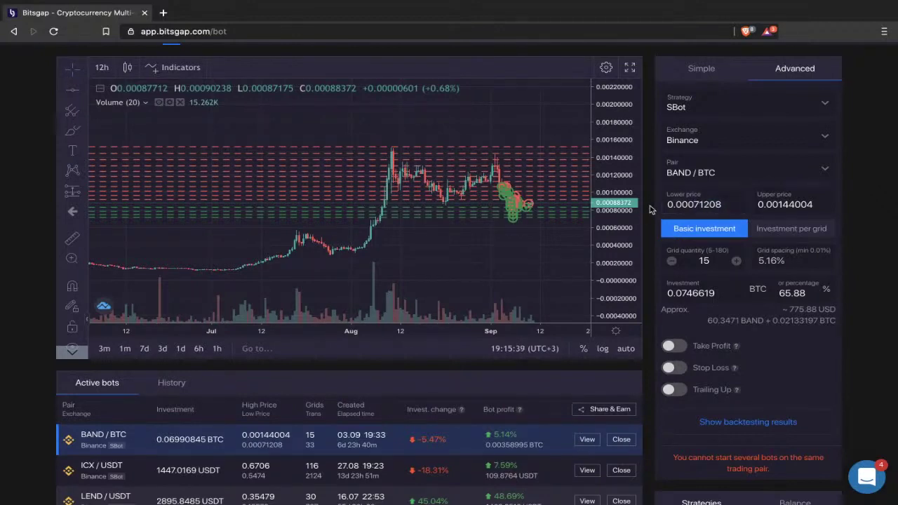
pyautogui.scroll(1, 650, 211)
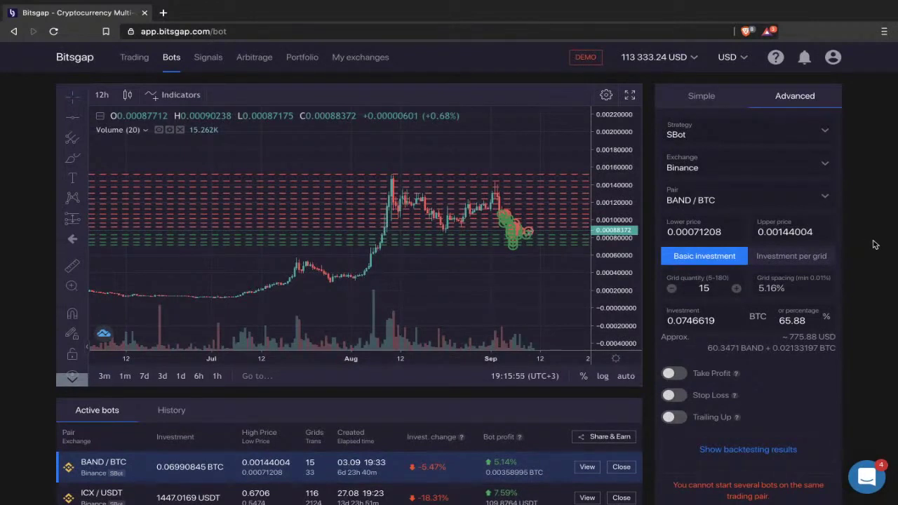
# Compare the Simple and Advanced bot configuration modes for BAND/BTC, ending on Advanced.
pyautogui.click(701, 98)
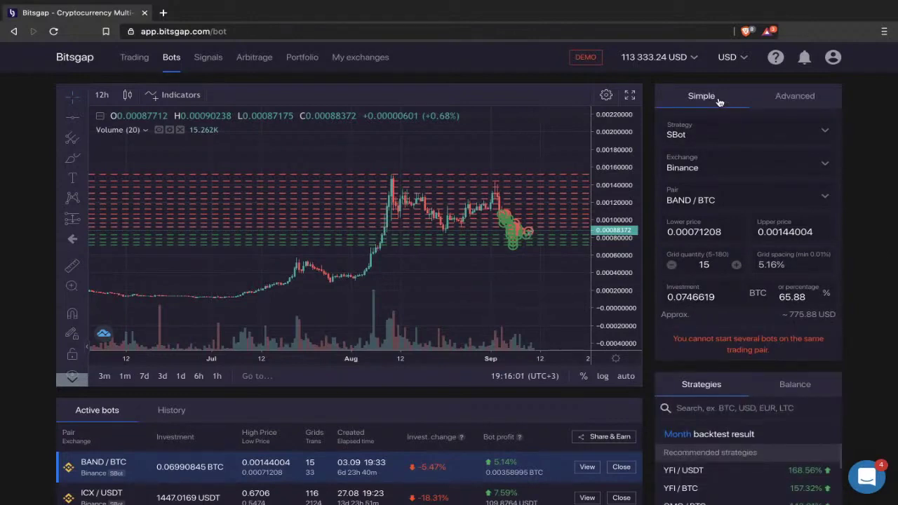
pyautogui.click(784, 100)
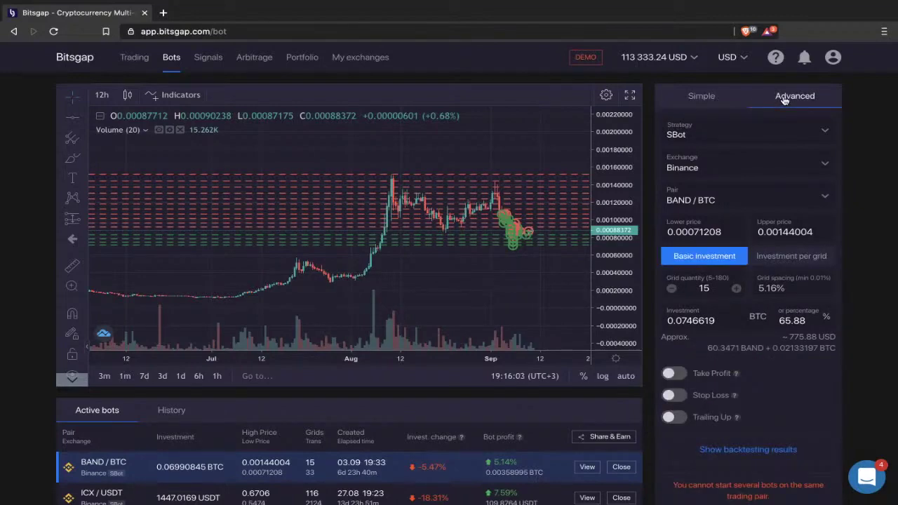
pyautogui.scroll(-1, 849, 164)
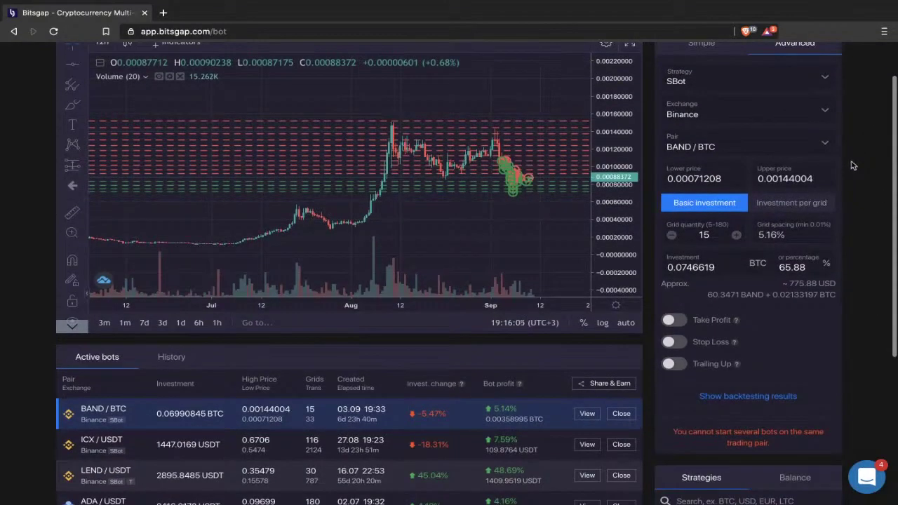
# Examine the BAND/BTC bot's investment amount in BTC and its approximate split into USD, BAND and BTC.
pyautogui.scroll(1, 853, 166)
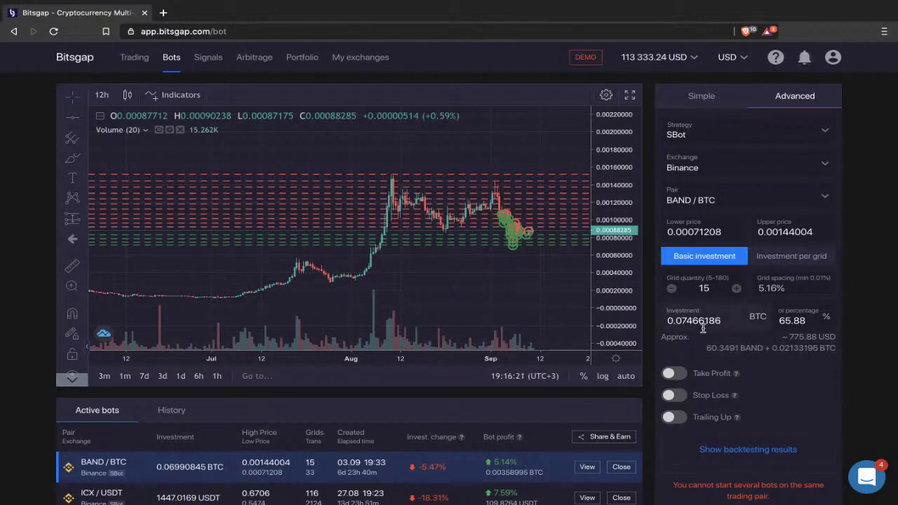
pyautogui.moveTo(788, 336); pyautogui.dragTo(837, 351)
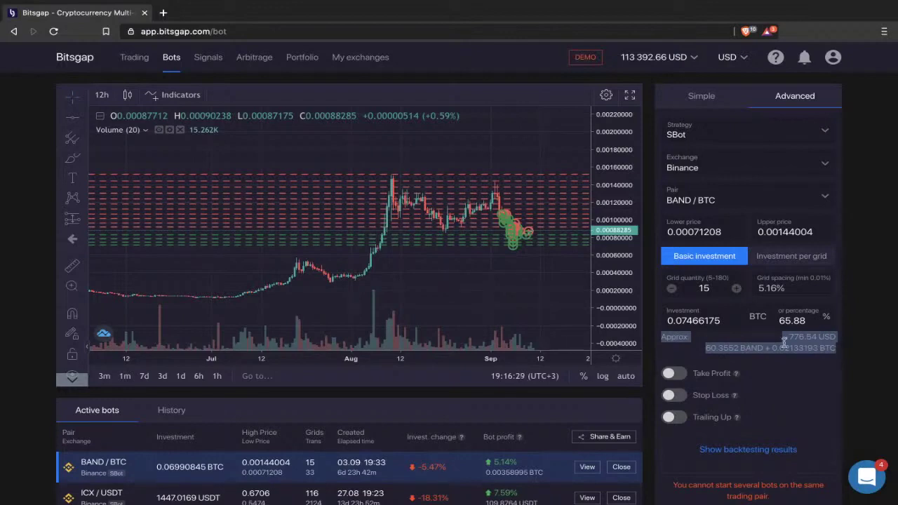
pyautogui.click(756, 341)
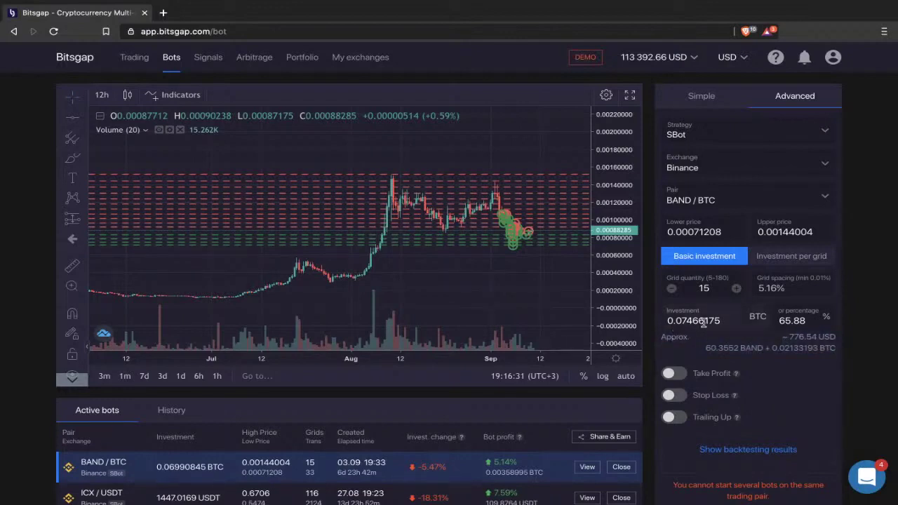
pyautogui.moveTo(716, 321); pyautogui.dragTo(682, 323)
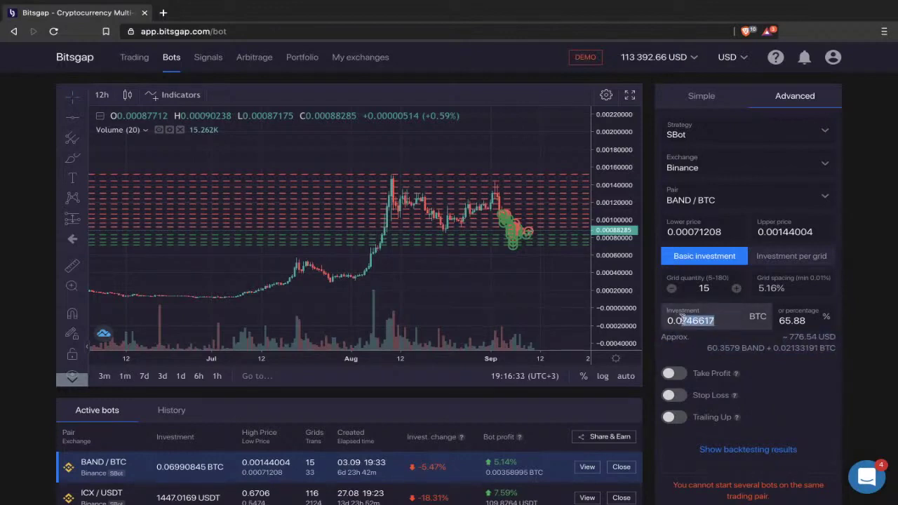
pyautogui.write('7466167')
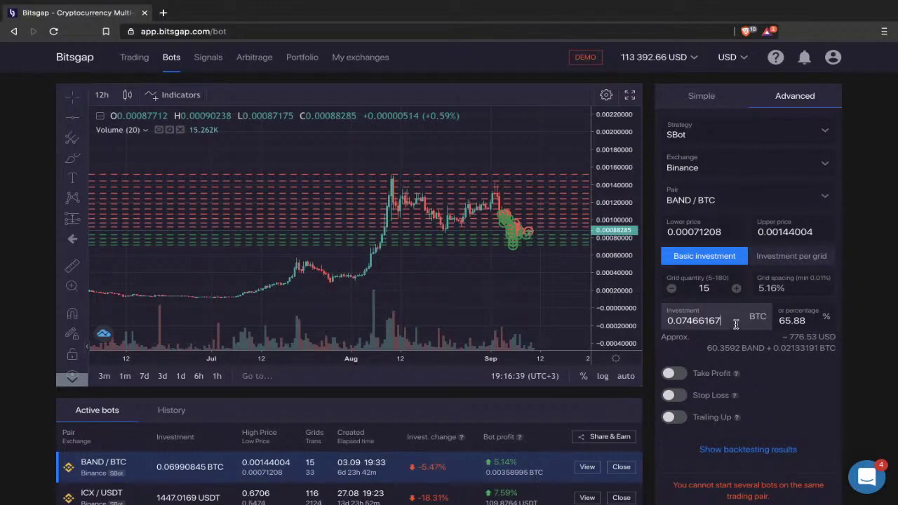
pyautogui.moveTo(708, 345); pyautogui.dragTo(765, 348)
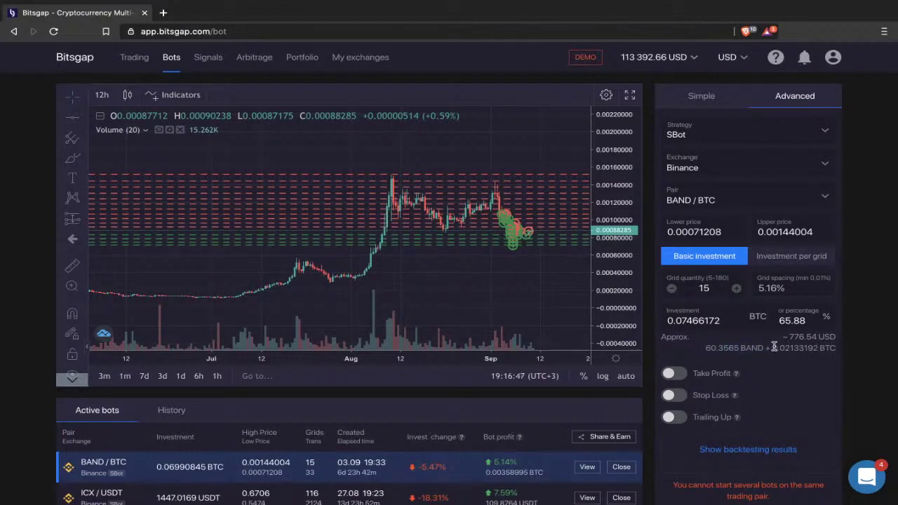
pyautogui.moveTo(772, 347); pyautogui.dragTo(833, 348)
# Review the available bot strategies and read the SBot description.
pyautogui.moveTo(568, 307); pyautogui.dragTo(459, 291)
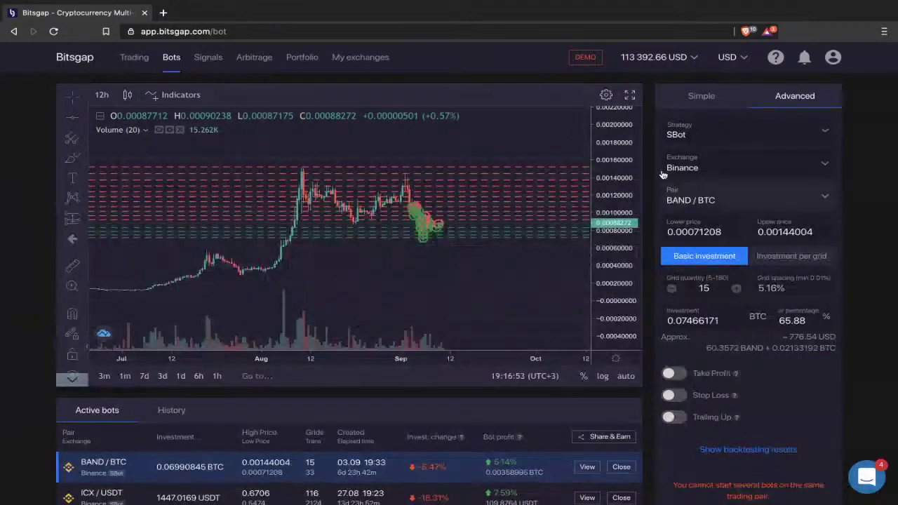
pyautogui.click(729, 135)
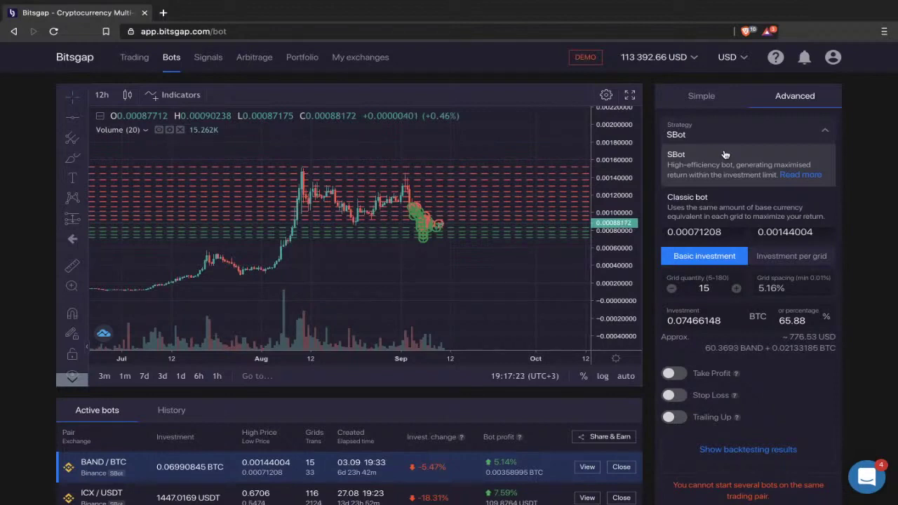
pyautogui.click(845, 170)
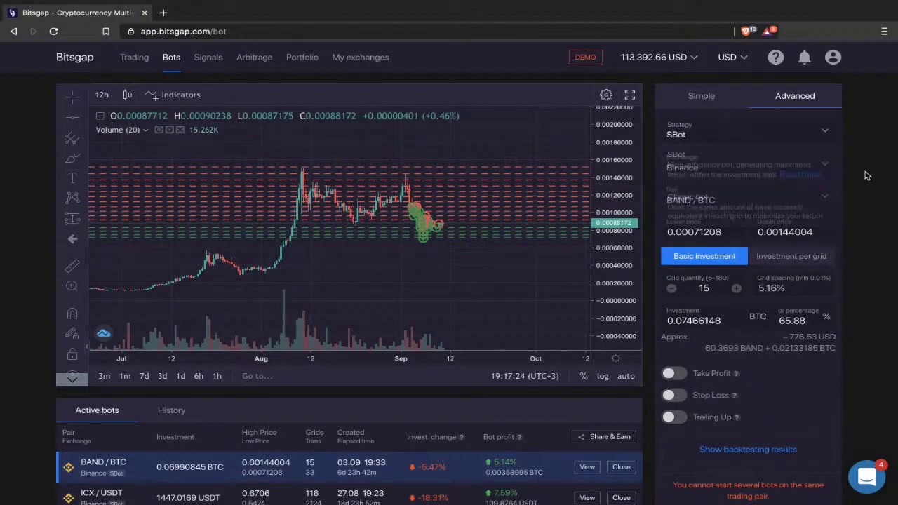
pyautogui.click(808, 132)
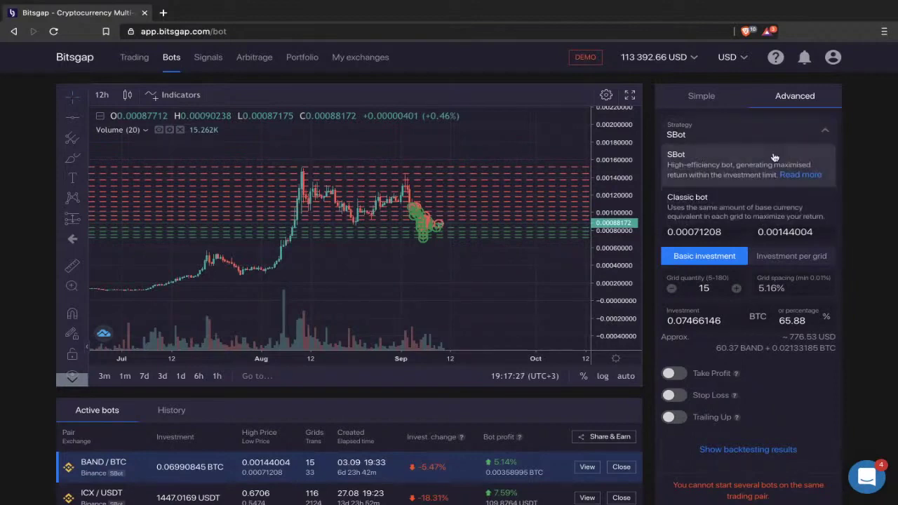
pyautogui.click(863, 177)
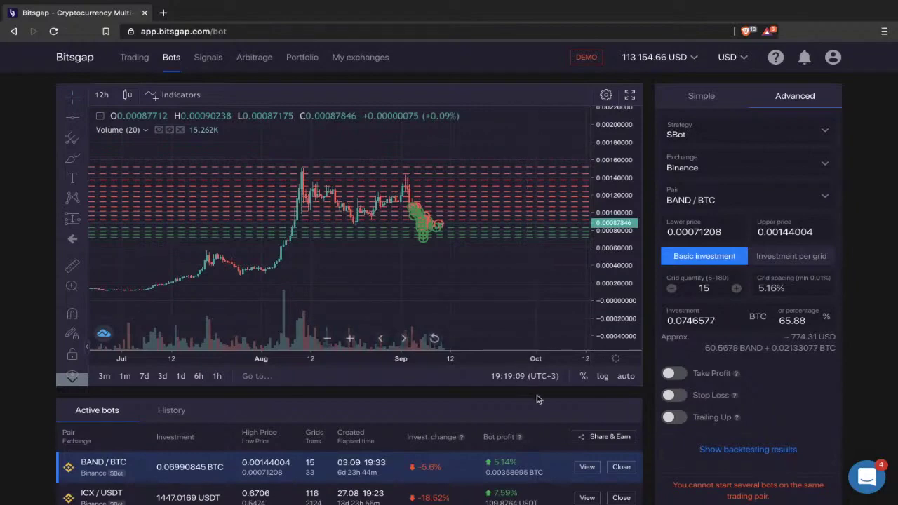
# Inspect the grid lines on the BAND/BTC chart and review the Classic bot strategy option, keeping SBot selected.
pyautogui.moveTo(520, 274); pyautogui.dragTo(459, 269)
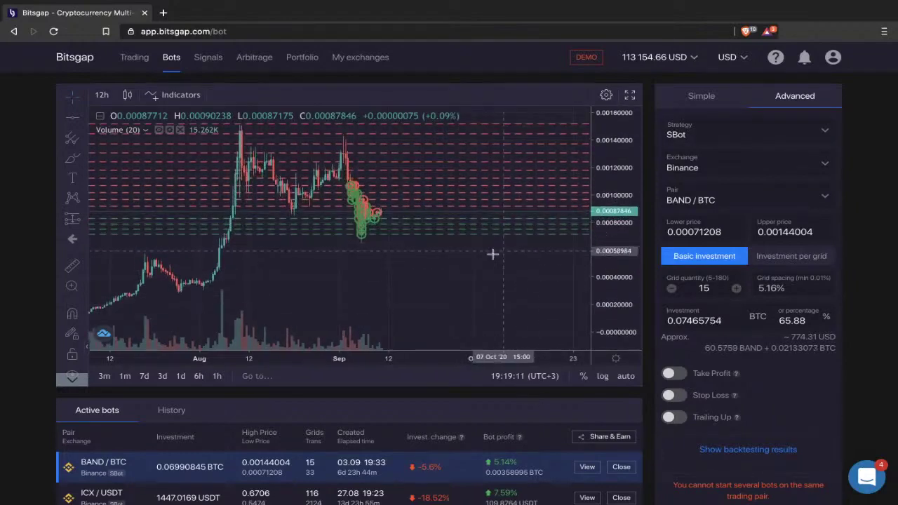
pyautogui.moveTo(638, 163); pyautogui.dragTo(635, 194)
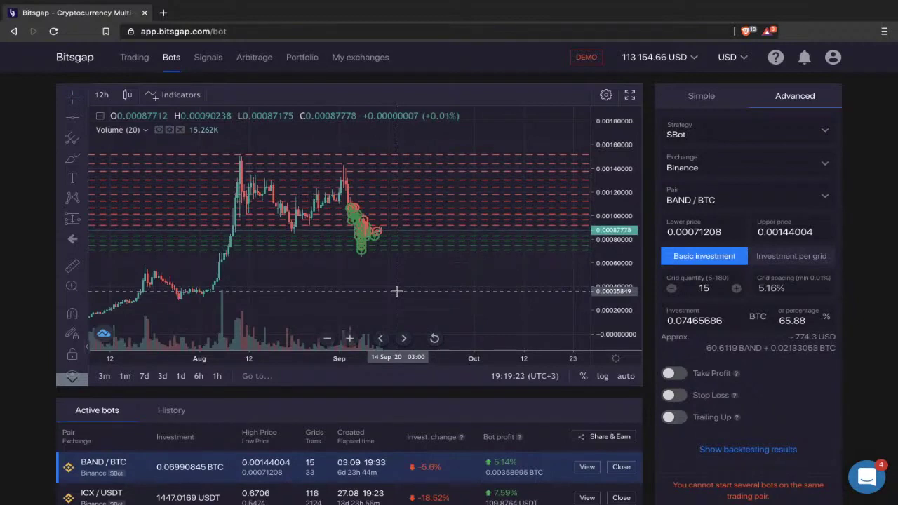
pyautogui.click(726, 134)
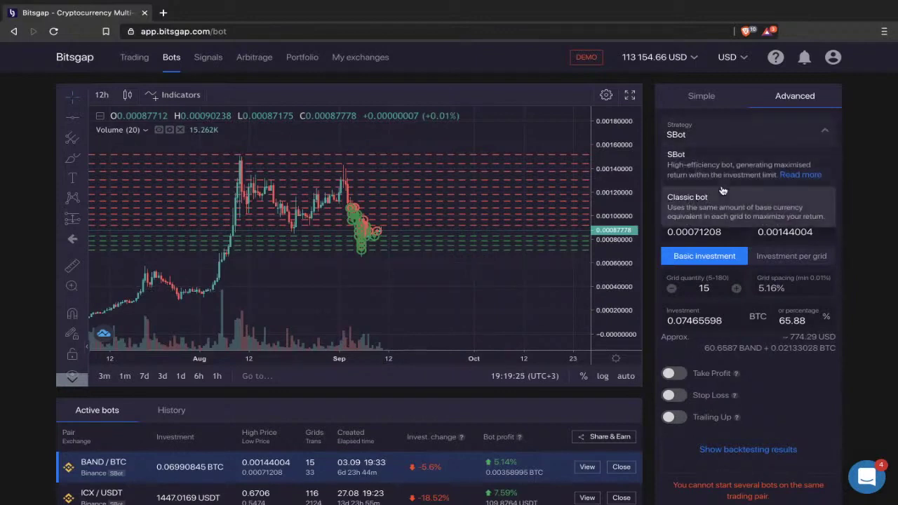
pyautogui.click(733, 134)
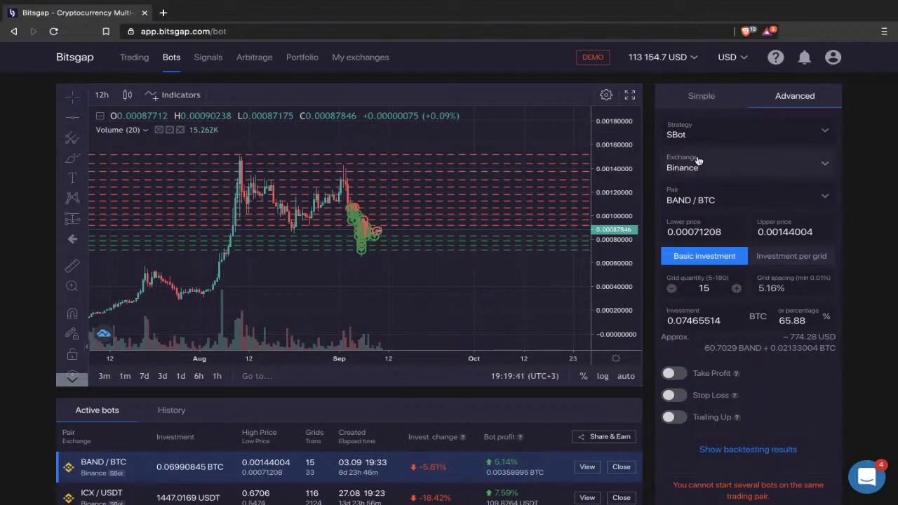
# Switch the bot's exchange from the list of connected exchanges to Kraken.
pyautogui.click(725, 167)
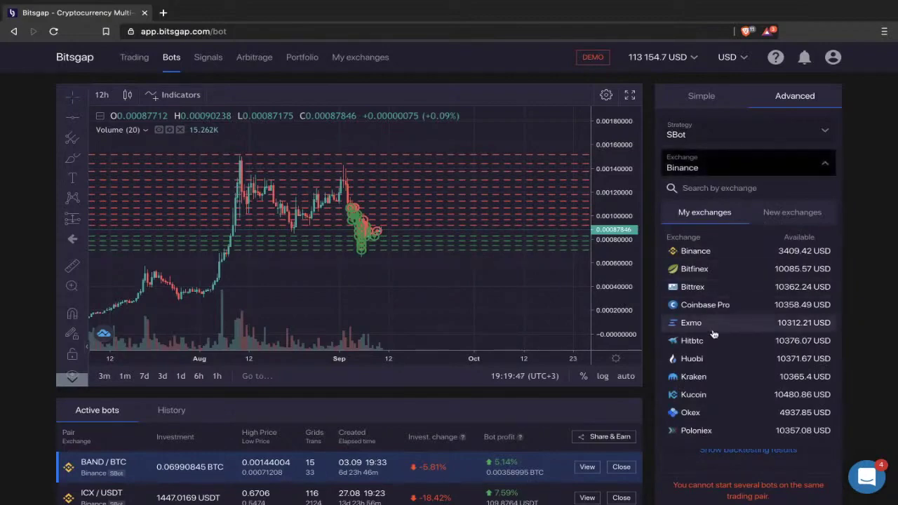
pyautogui.scroll(-1, 717, 309)
pyautogui.scroll(1, 720, 264)
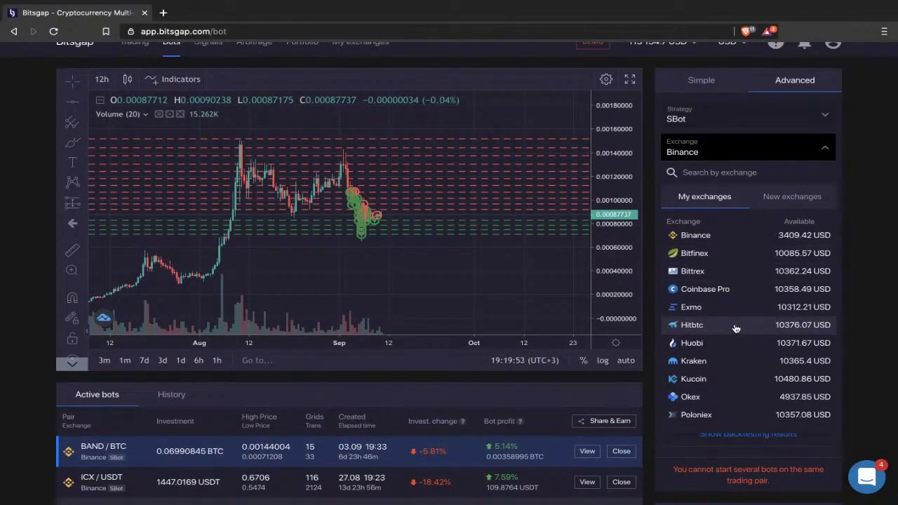
pyautogui.click(704, 361)
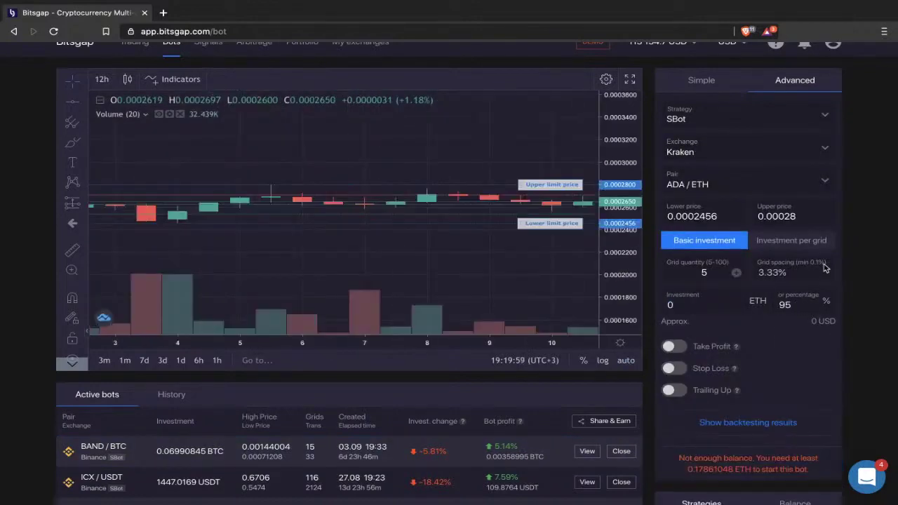
pyautogui.scroll(-5, 485, 227)
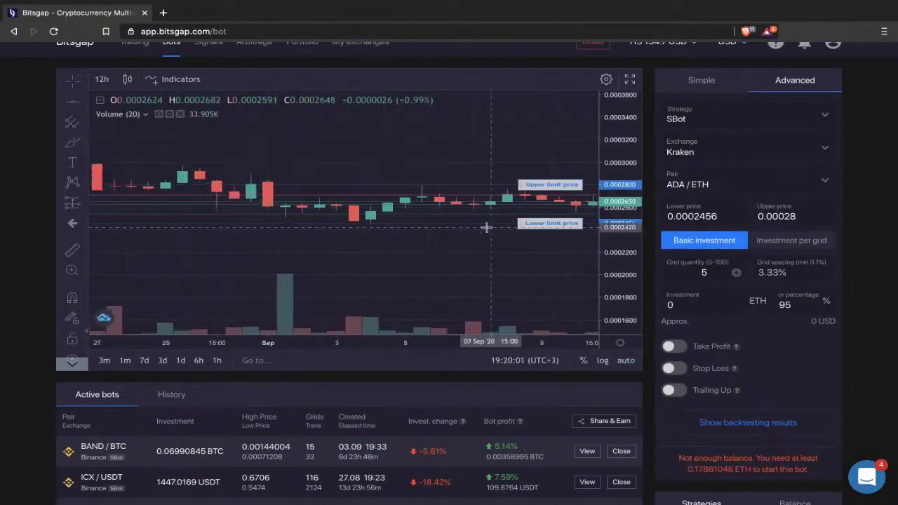
# Browse the trading pairs available on Kraken.
pyautogui.click(695, 185)
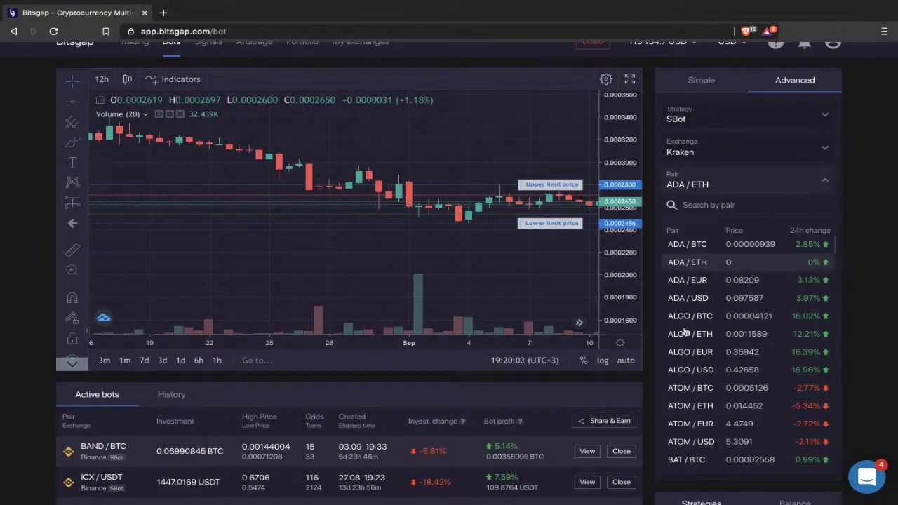
pyautogui.scroll(-2, 698, 329)
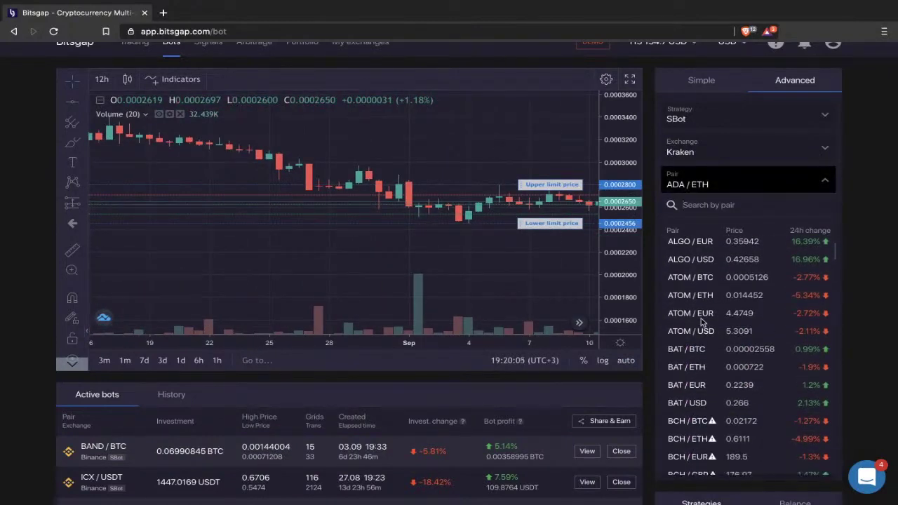
pyautogui.scroll(-2, 702, 323)
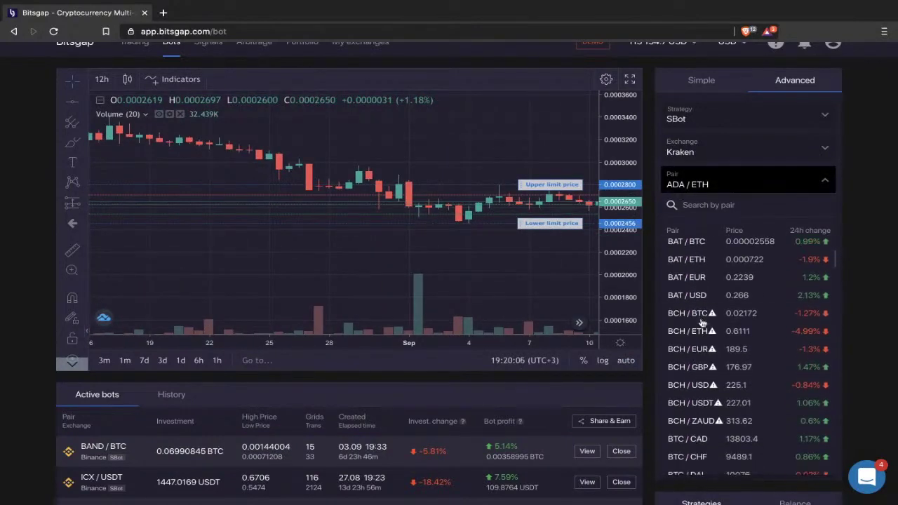
# Switch the bot's exchange back to Binance.
pyautogui.click(711, 152)
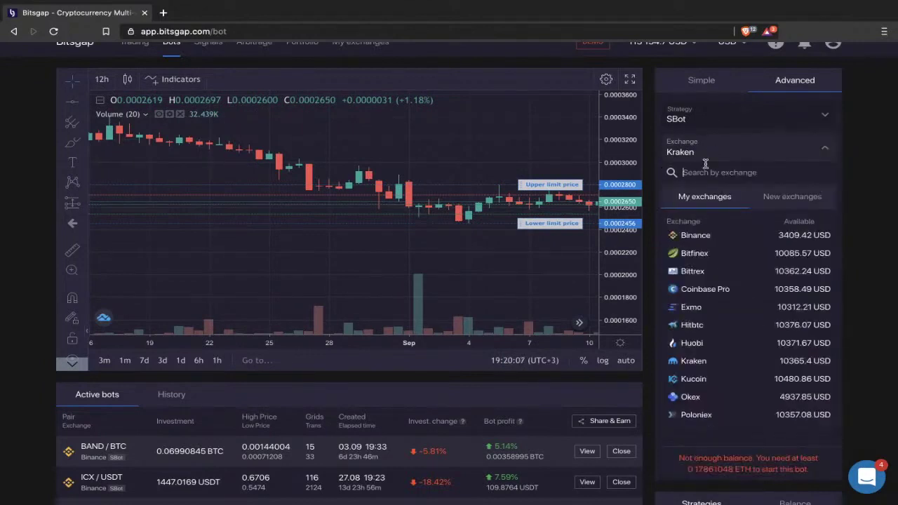
pyautogui.click(721, 238)
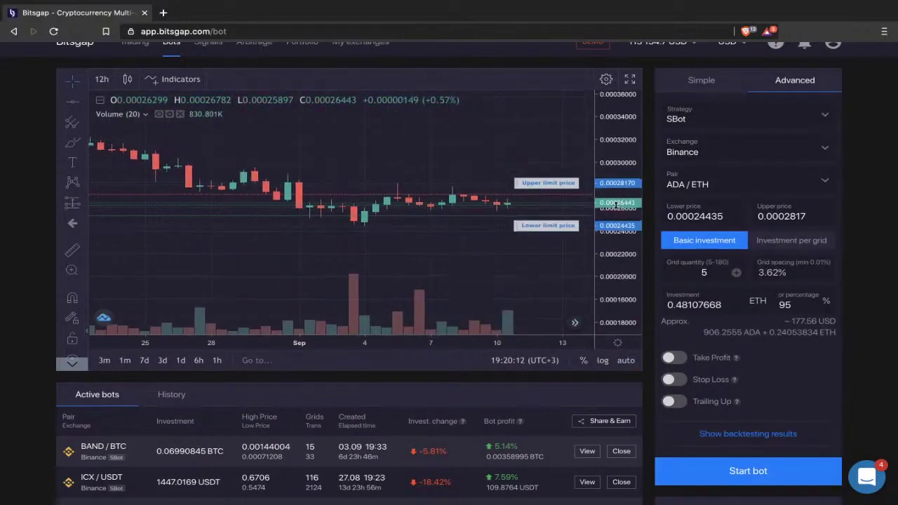
pyautogui.click(709, 148)
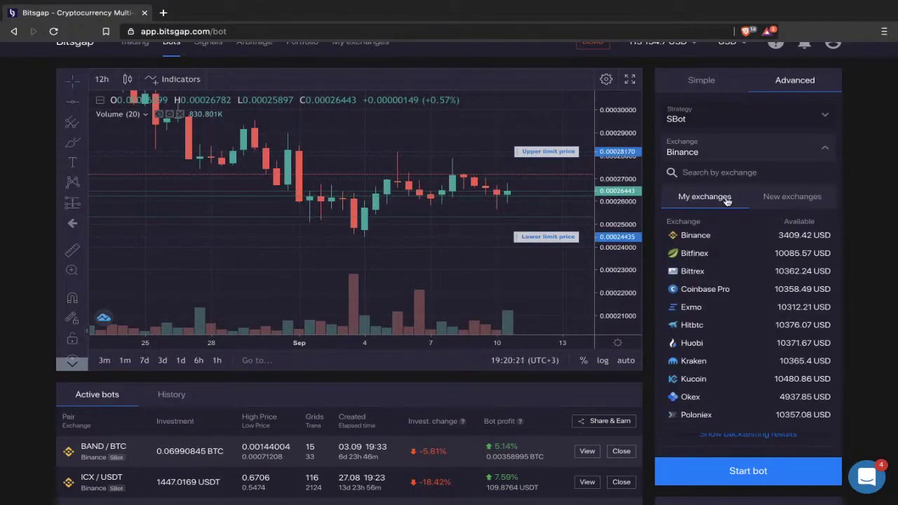
pyautogui.click(741, 240)
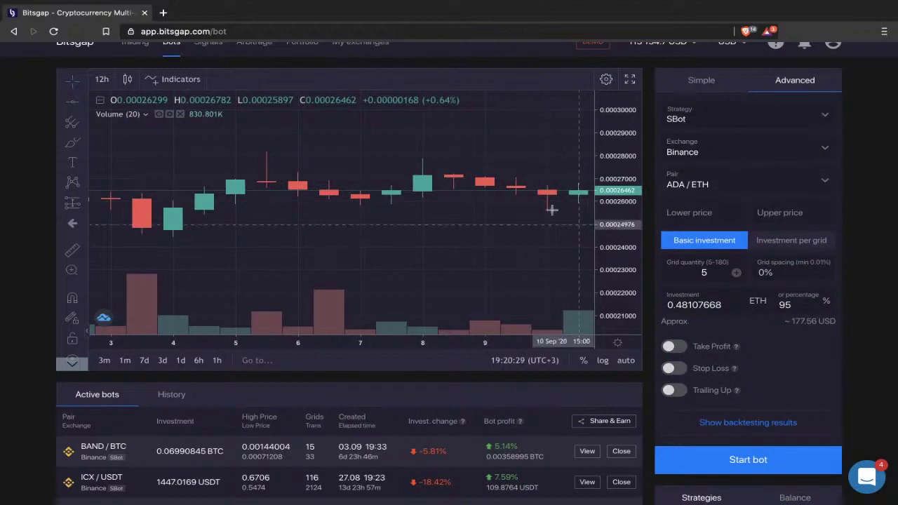
# Browse the trading pairs available on Binance, keeping ADA/ETH selected.
pyautogui.scroll(-2, 552, 210)
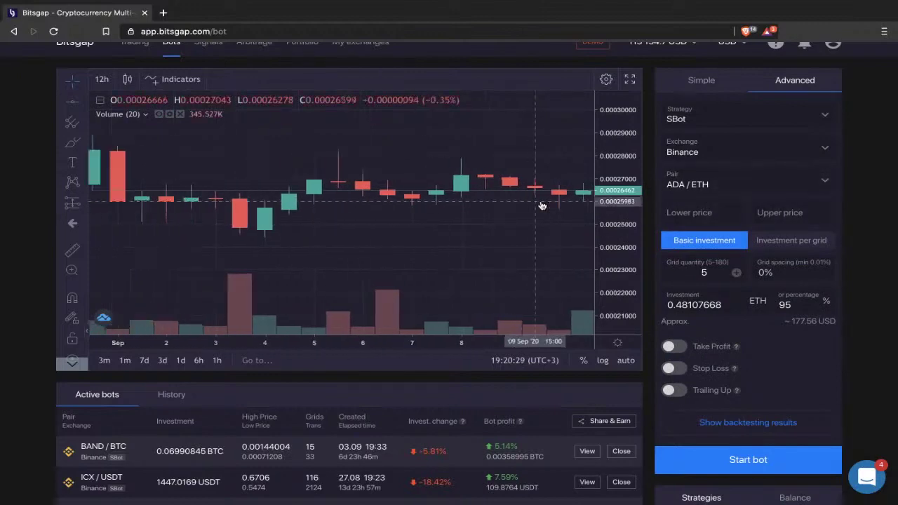
pyautogui.click(748, 177)
pyautogui.scroll(-5, 748, 316)
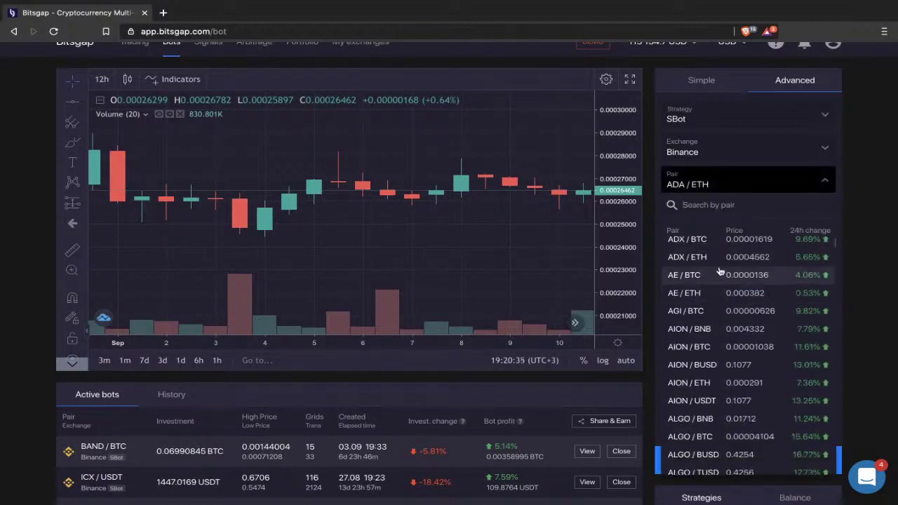
pyautogui.click(859, 189)
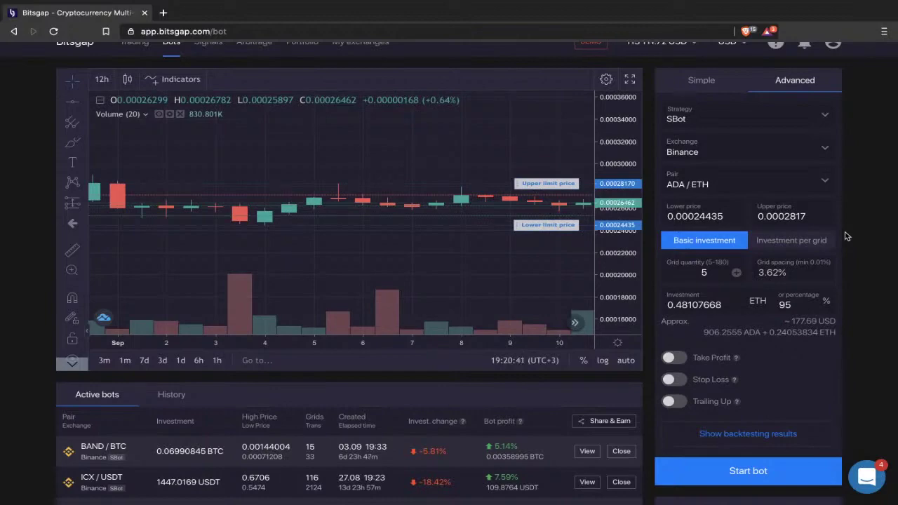
# Examine the recommended strategies and their month backtest results.
pyautogui.scroll(-4, 845, 236)
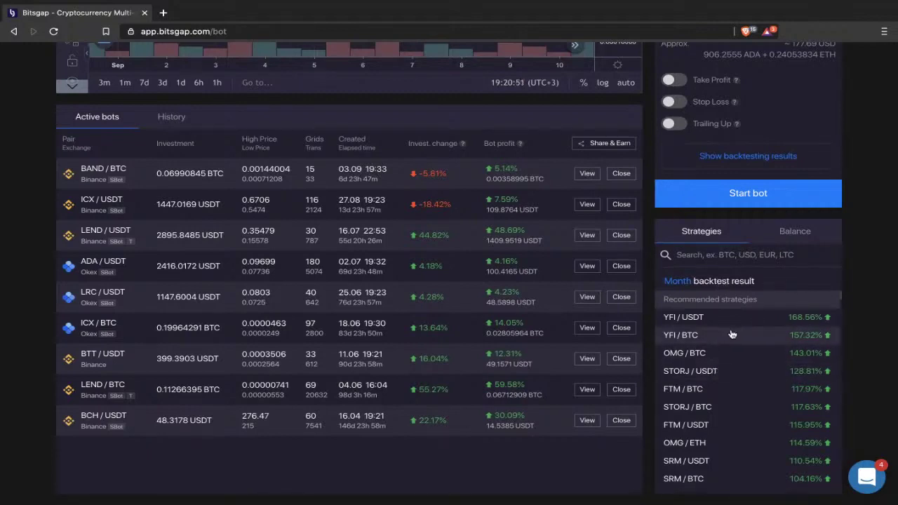
pyautogui.scroll(1, 730, 295)
pyautogui.scroll(-1, 730, 367)
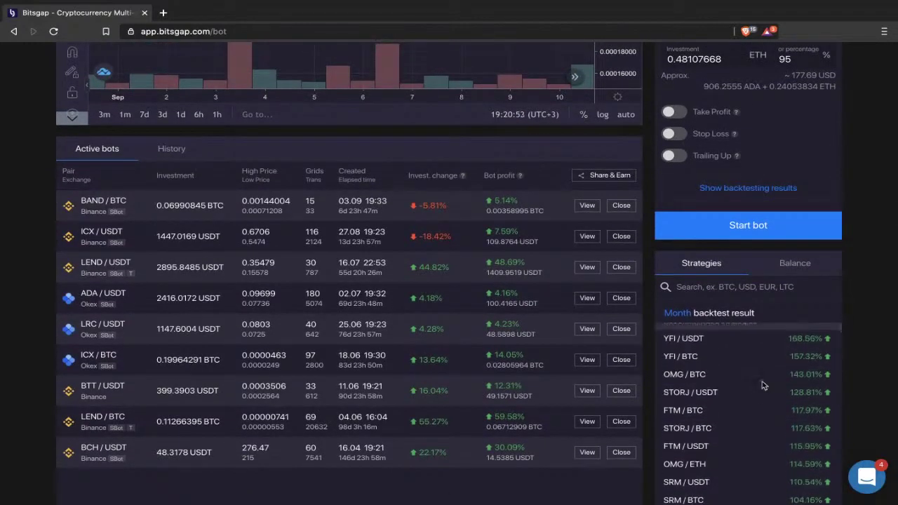
pyautogui.scroll(1, 744, 355)
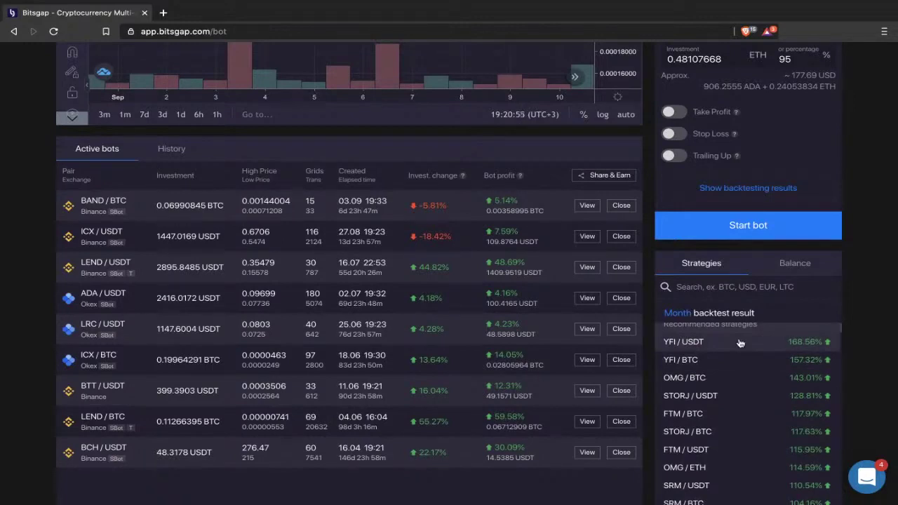
pyautogui.moveTo(768, 313); pyautogui.dragTo(707, 310)
pyautogui.click(767, 317)
pyautogui.scroll(1, 807, 372)
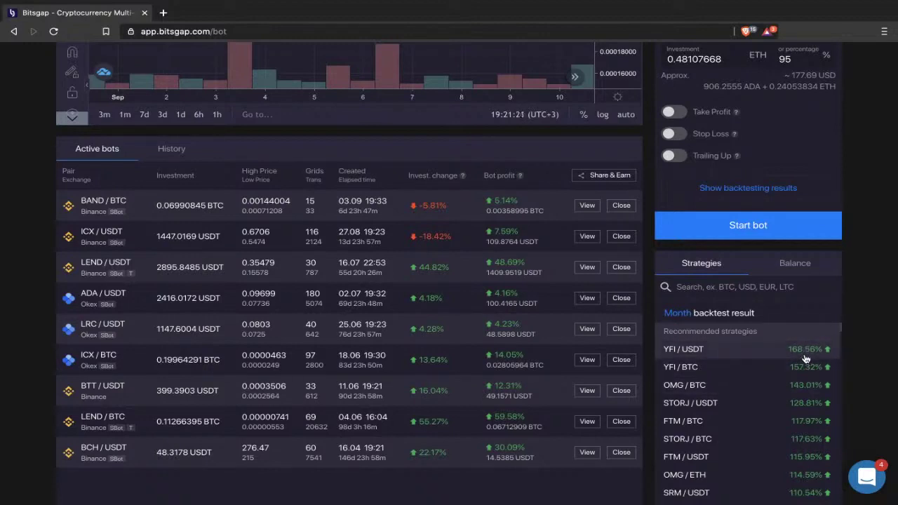
pyautogui.scroll(-1, 805, 359)
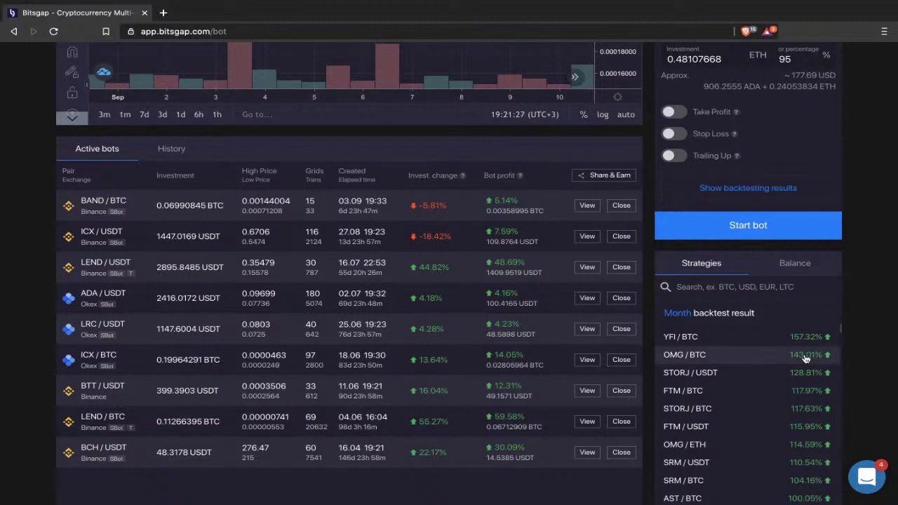
# View the recommended strategies' backtest results for the Week period, return the period to Month, and review the list.
pyautogui.click(677, 314)
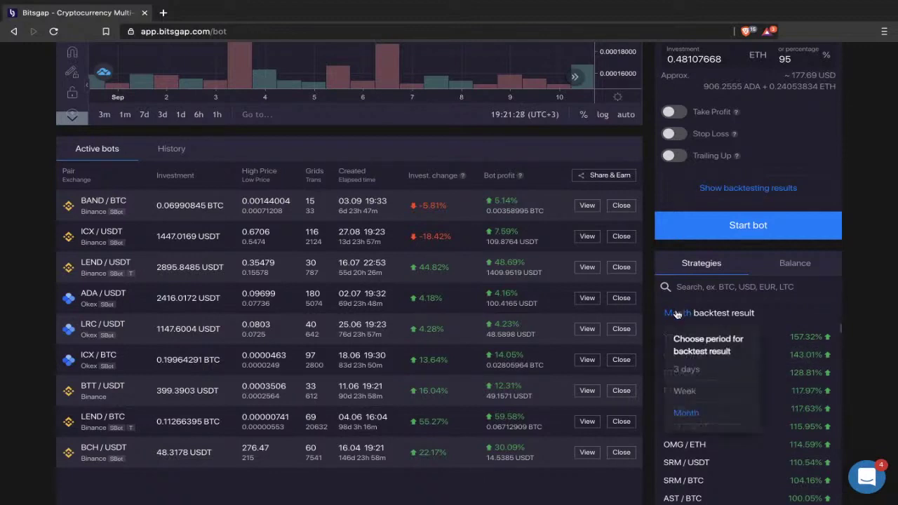
pyautogui.click(688, 391)
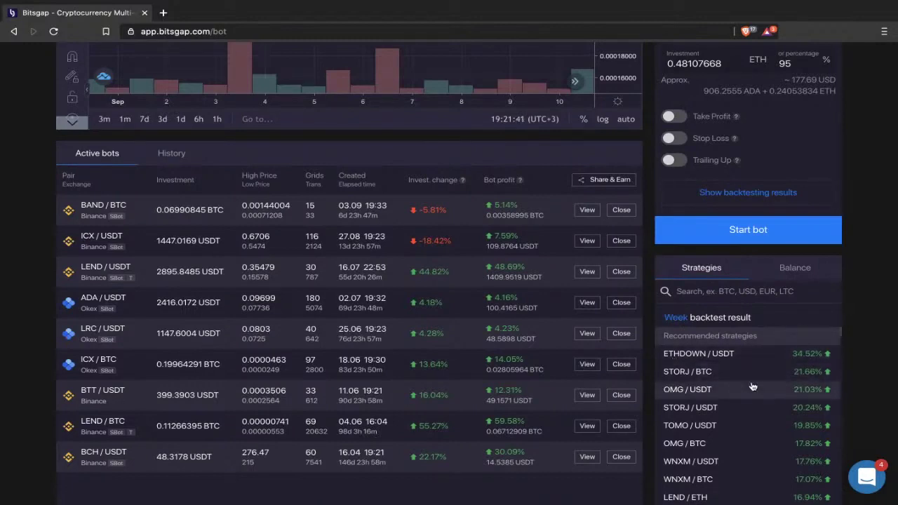
pyautogui.click(678, 317)
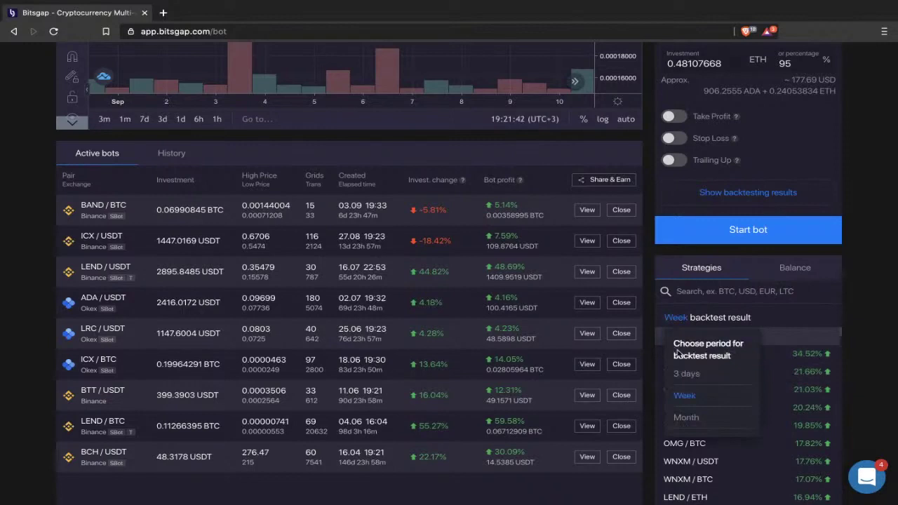
pyautogui.click(687, 417)
pyautogui.scroll(-1, 830, 323)
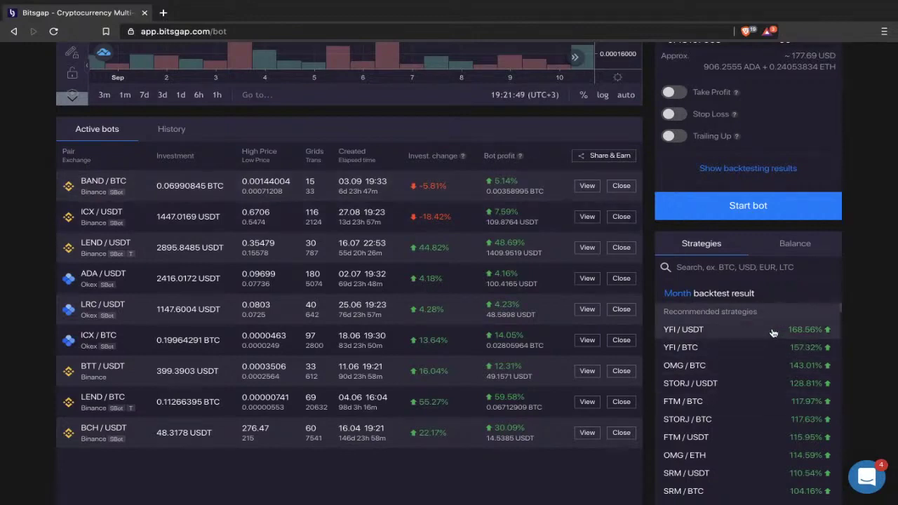
pyautogui.scroll(-1, 772, 333)
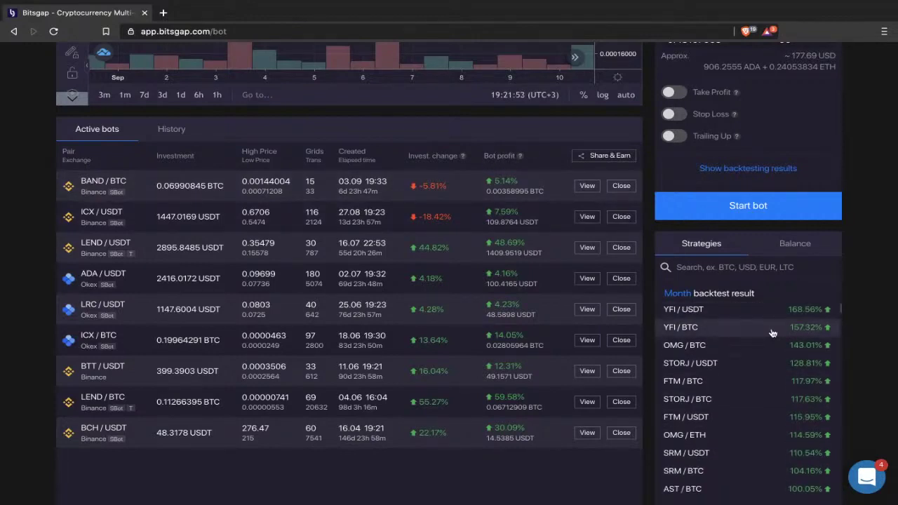
pyautogui.scroll(1, 771, 333)
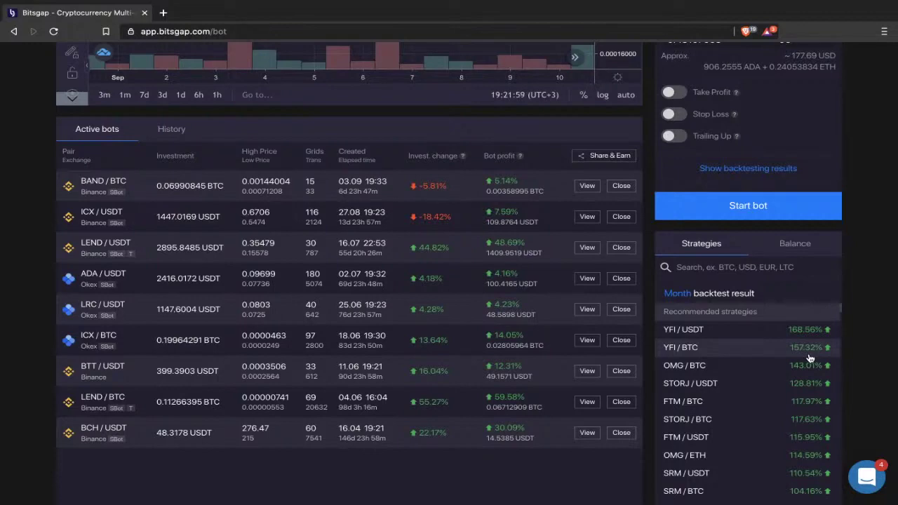
# Load the recommended YFI / USDT strategy into the bot settings and show its full price range on the chart.
pyautogui.click(722, 335)
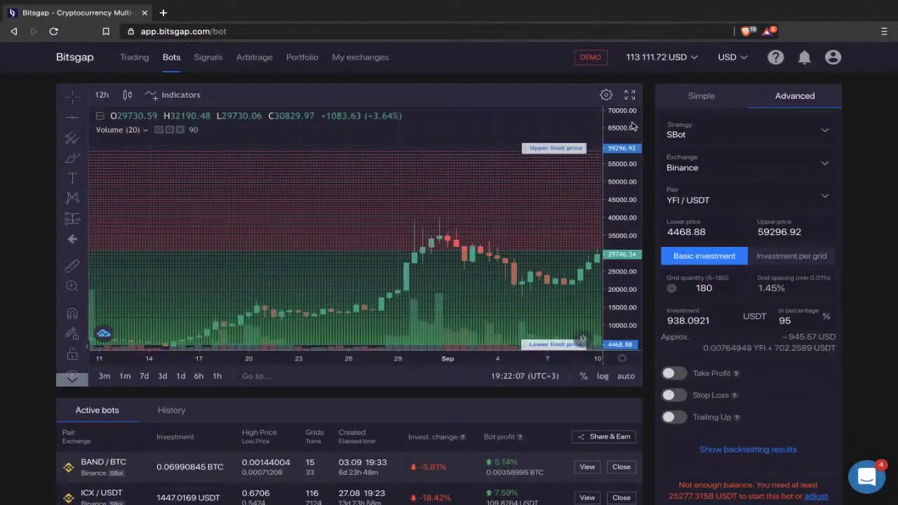
pyautogui.scroll(-3, 470, 169)
pyautogui.scroll(-2, 474, 163)
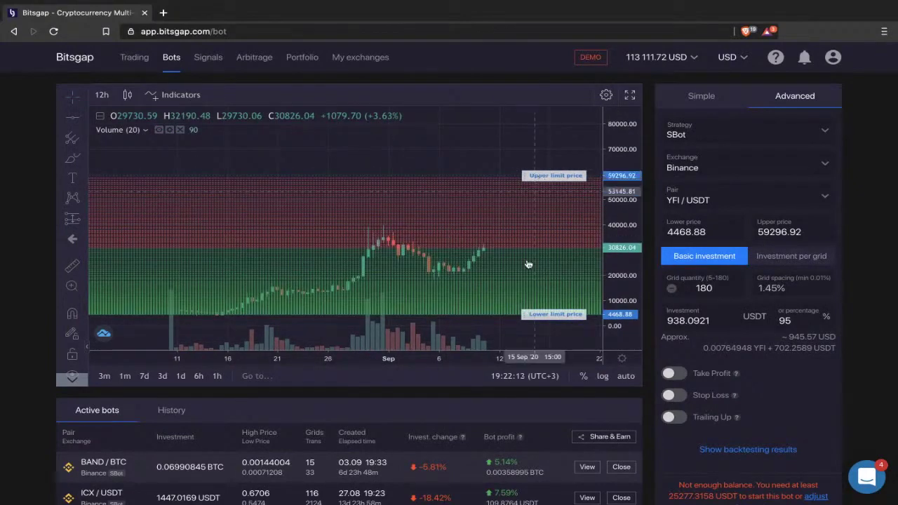
pyautogui.scroll(1, 465, 151)
pyautogui.moveTo(465, 150); pyautogui.dragTo(486, 140)
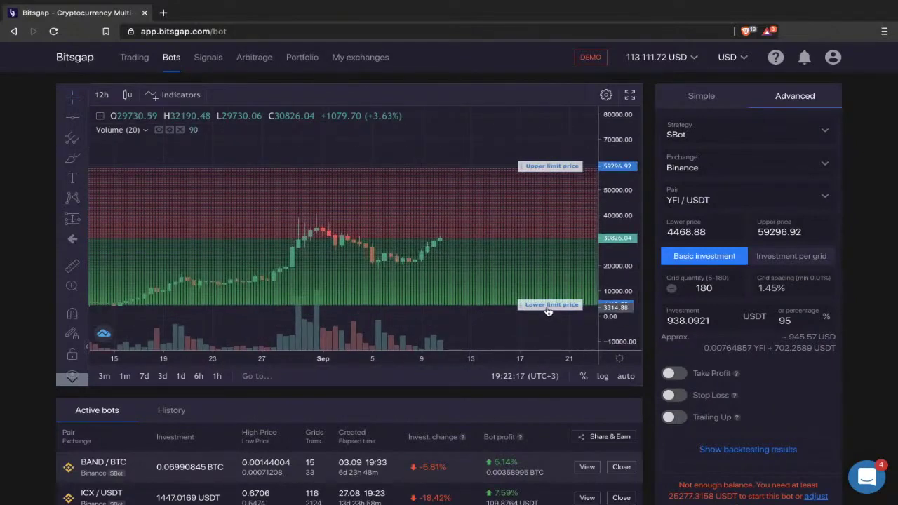
# Narrow the grid range on the chart by moving the lower limit price to about 16440 and the upper to about 39906.
pyautogui.moveTo(548, 311); pyautogui.dragTo(555, 273)
pyautogui.moveTo(528, 225); pyautogui.dragTo(553, 213)
pyautogui.moveTo(523, 166); pyautogui.dragTo(457, 155)
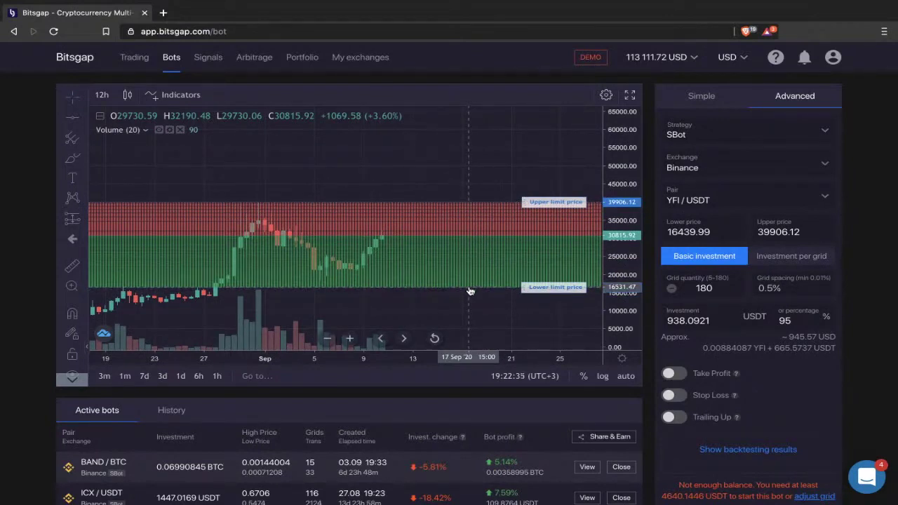
# Set the bot's lower price to 18000 and upper price to 35000 as exact values.
pyautogui.moveTo(712, 233); pyautogui.dragTo(654, 215)
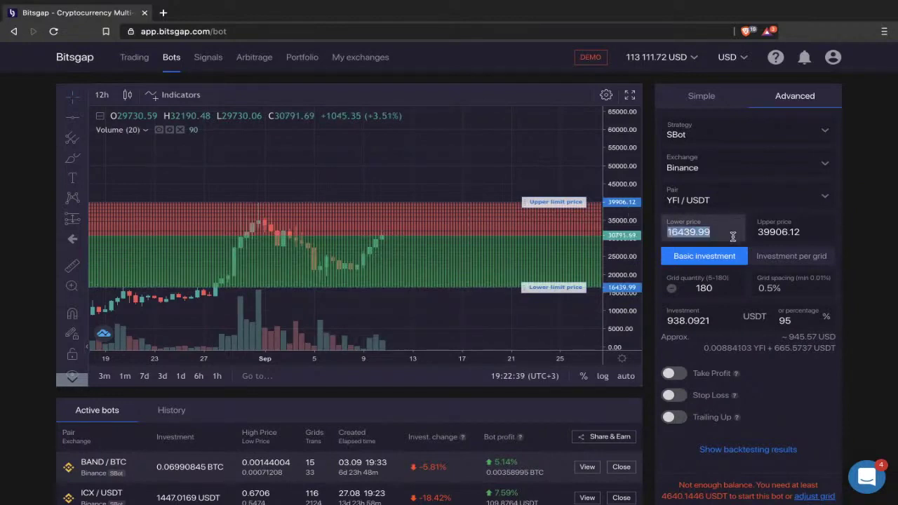
pyautogui.write('18000')
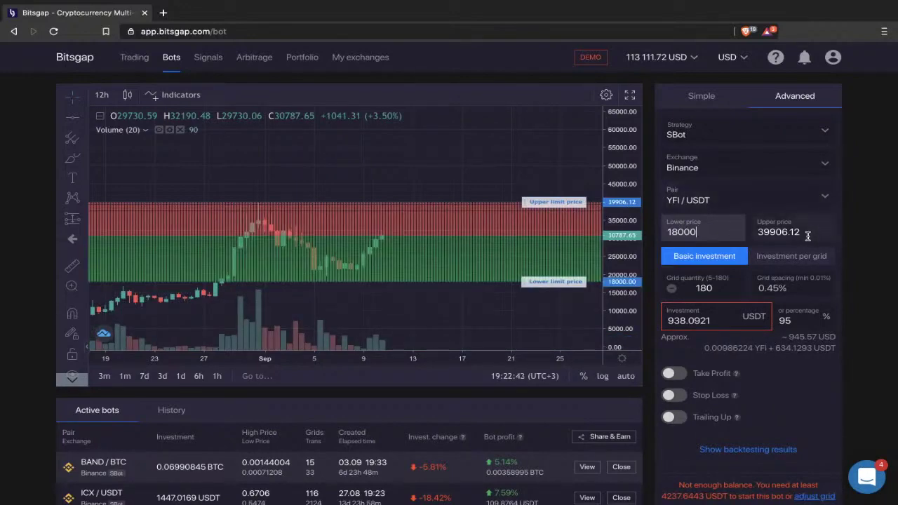
pyautogui.click(835, 228)
pyautogui.doubleClick(831, 227)
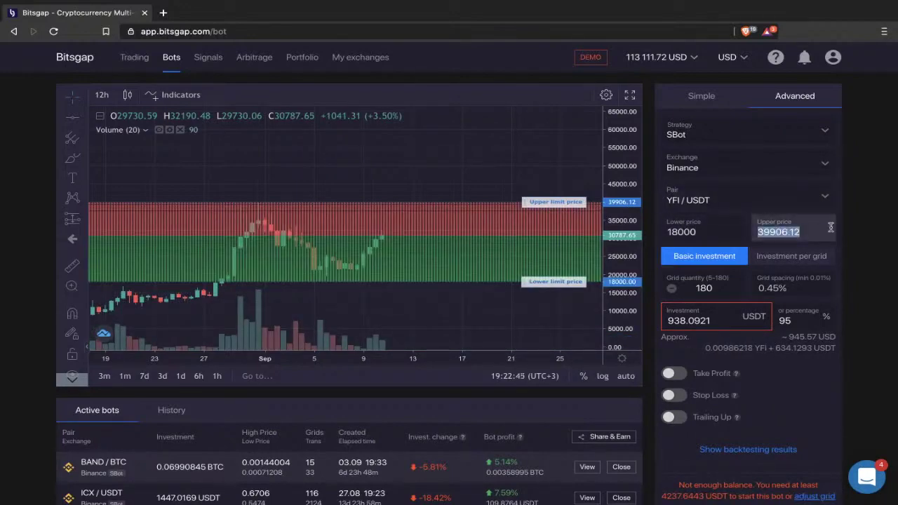
pyautogui.write('3500')
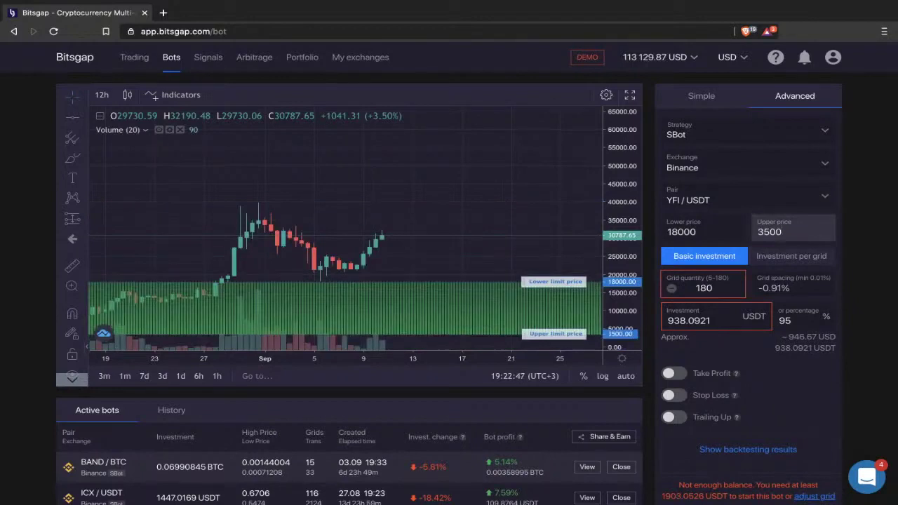
pyautogui.write('0')
# Raise the upper limit price line on the chart to about 38064.
pyautogui.moveTo(625, 257); pyautogui.dragTo(623, 198)
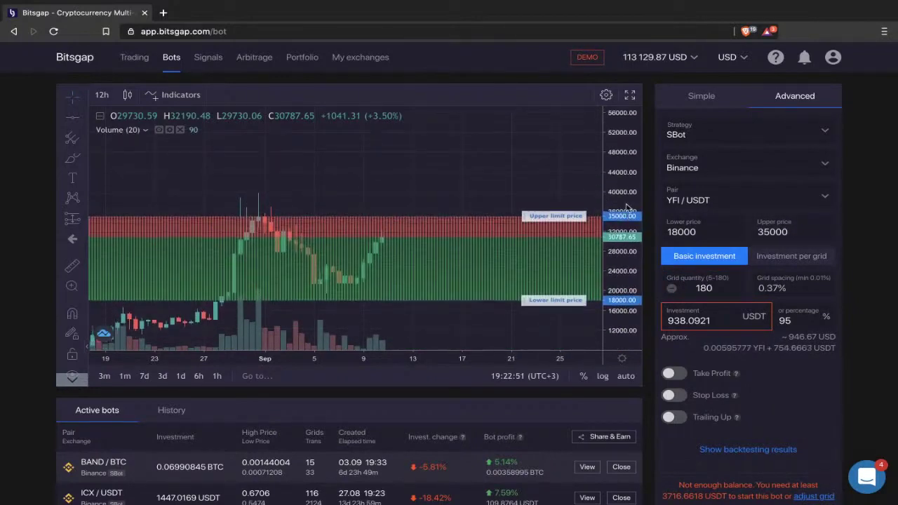
pyautogui.moveTo(477, 161); pyautogui.dragTo(466, 181)
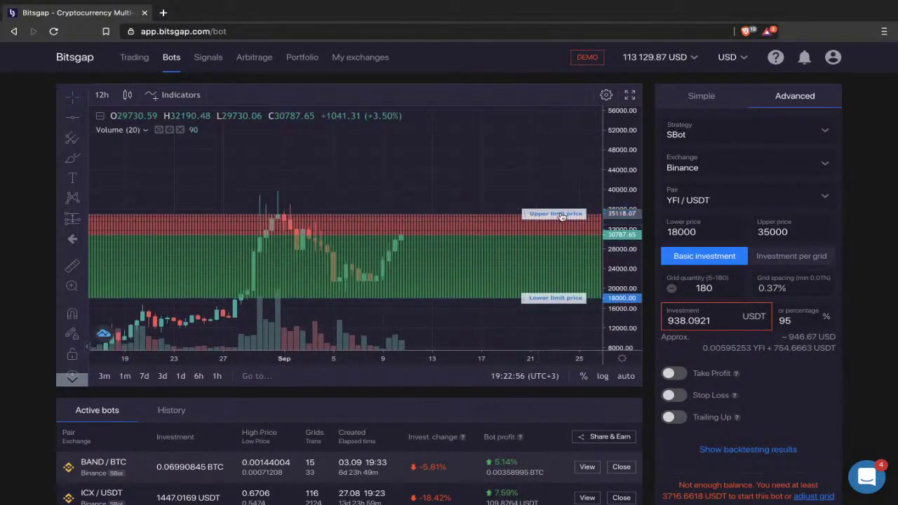
pyautogui.moveTo(561, 216); pyautogui.dragTo(567, 200)
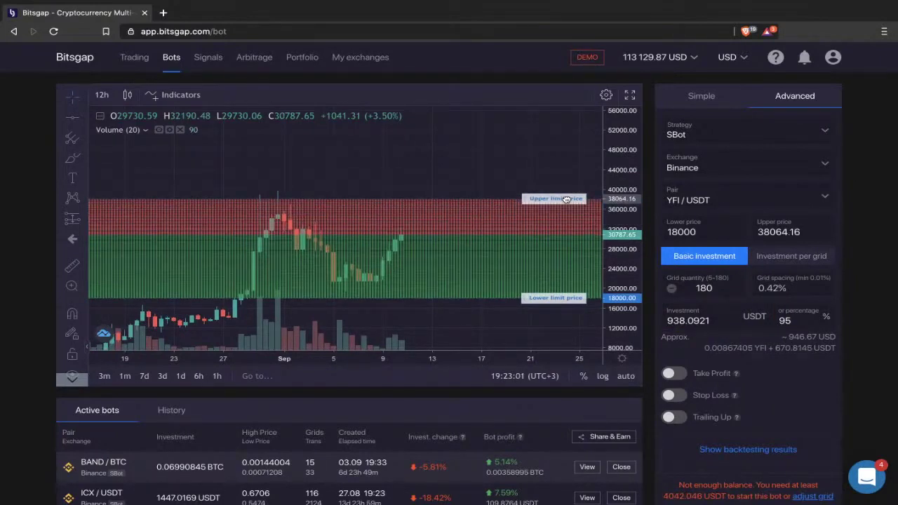
pyautogui.scroll(3, 471, 172)
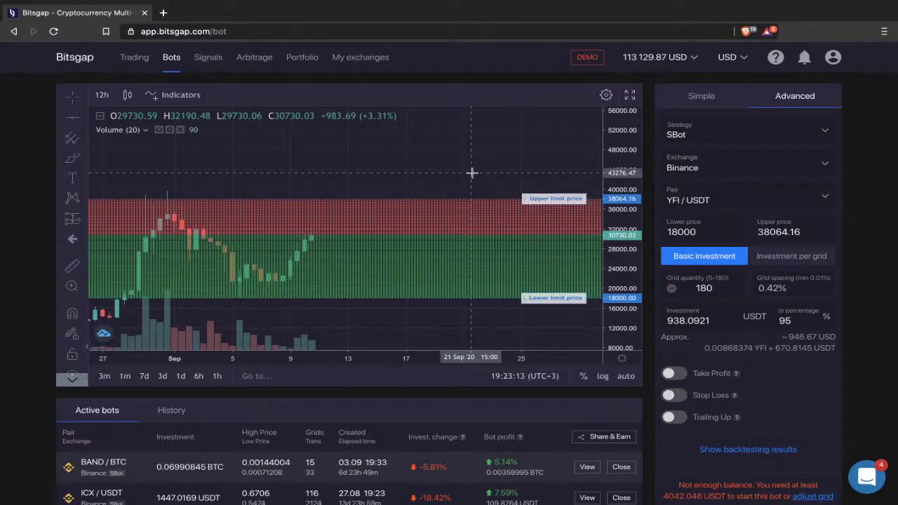
# Move the upper limit price line to about 39689 and the lower limit price line to about 21377.
pyautogui.moveTo(632, 181); pyautogui.dragTo(551, 189)
pyautogui.moveTo(545, 292); pyautogui.dragTo(544, 278)
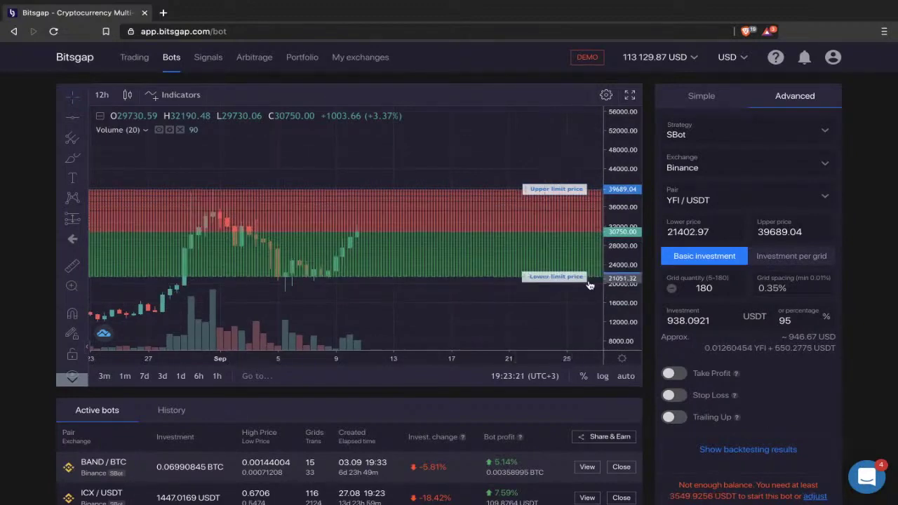
pyautogui.moveTo(484, 153)
pyautogui.mouseDown()
pyautogui.moveTo(438, 155)
pyautogui.moveTo(484, 152)
pyautogui.mouseUp()
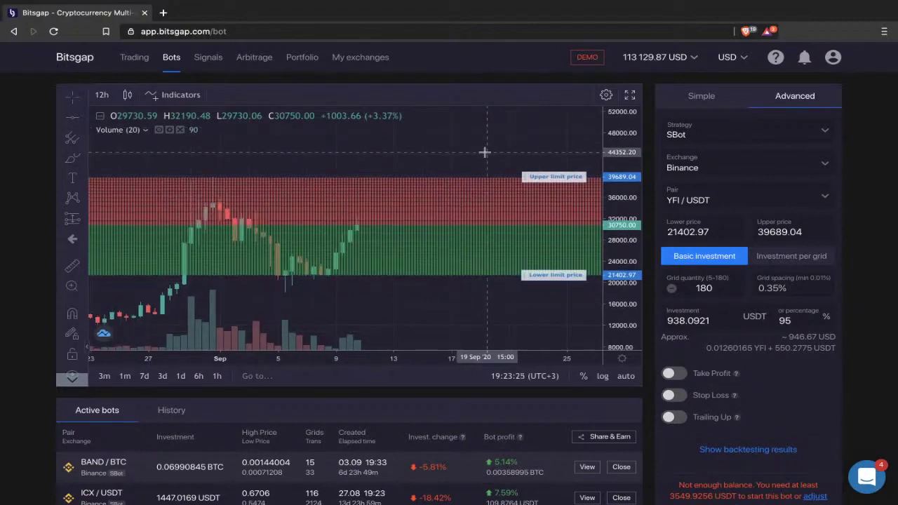
pyautogui.moveTo(535, 274); pyautogui.dragTo(535, 275)
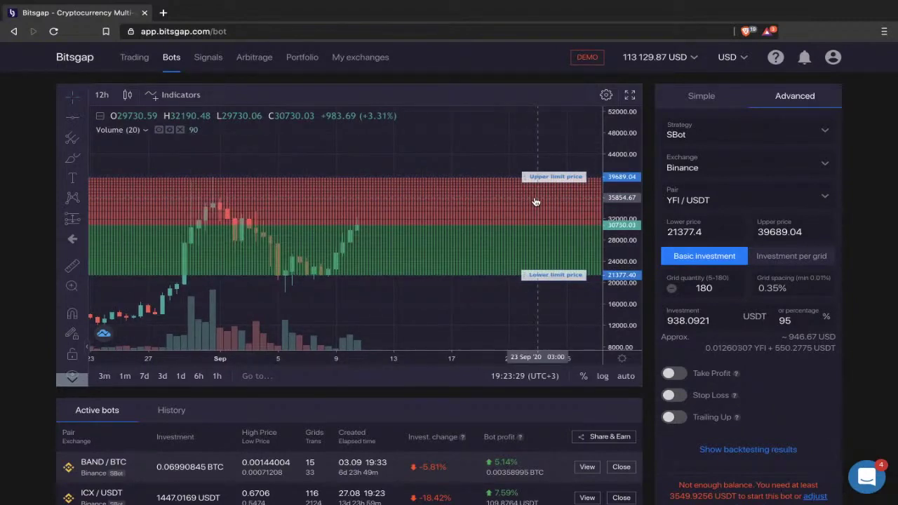
# Try upper limit prices of about 33966 and 46240 on the chart, and raise the lower limit price to about 27147.
pyautogui.moveTo(545, 176); pyautogui.dragTo(545, 209)
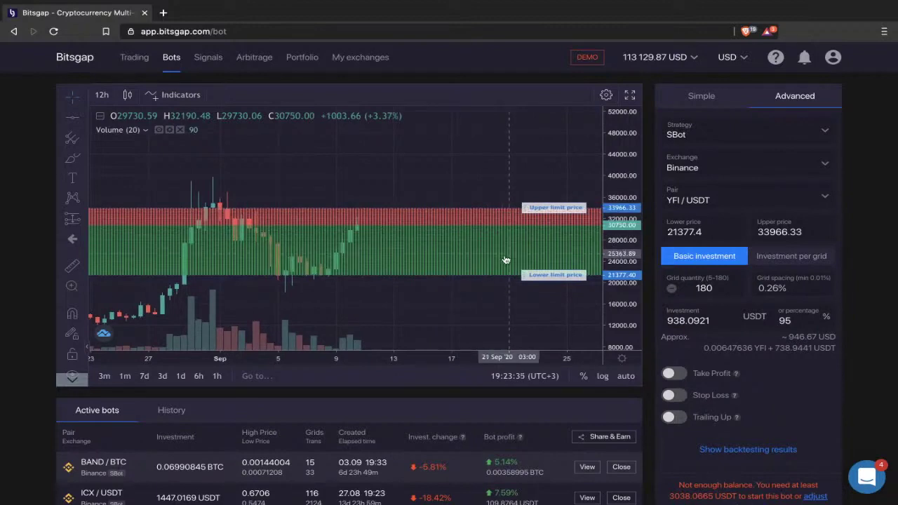
pyautogui.moveTo(545, 209); pyautogui.dragTo(545, 142)
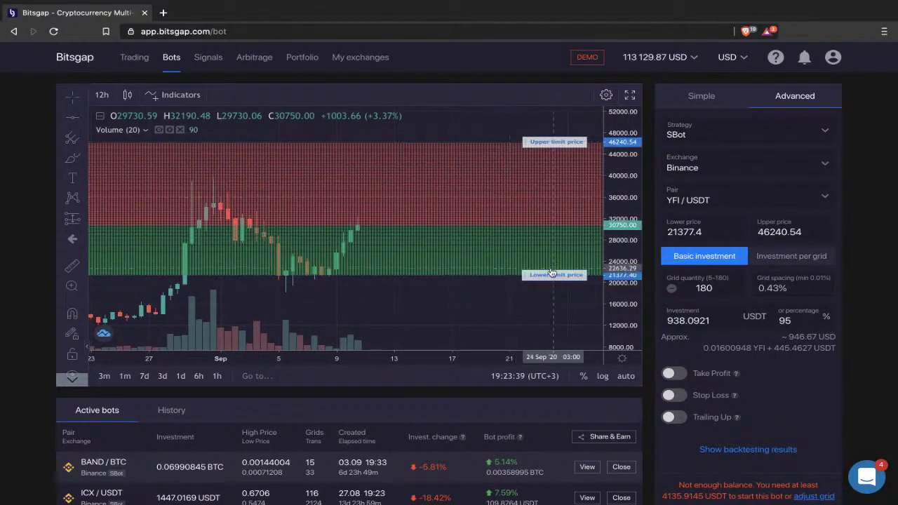
pyautogui.moveTo(551, 274); pyautogui.dragTo(551, 244)
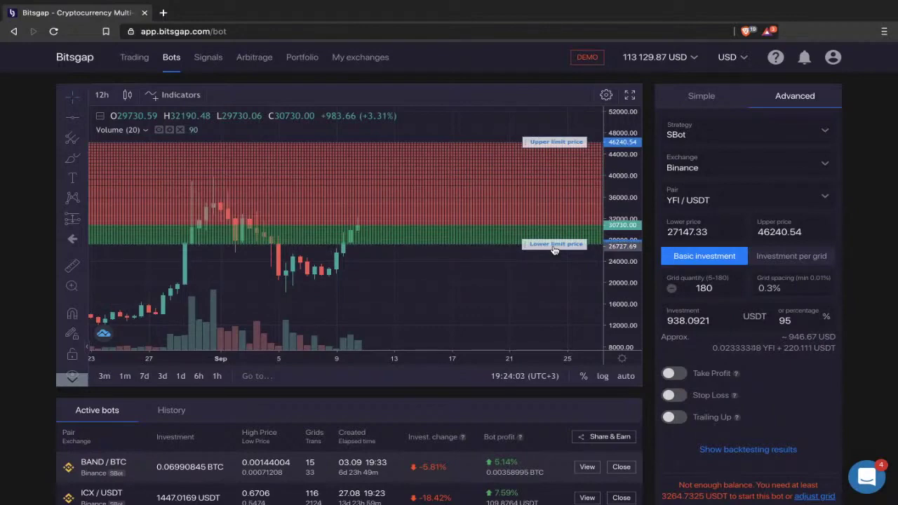
# Move the lower limit price on the chart to about 19069 and the upper limit price to about 40995.
pyautogui.moveTo(555, 250); pyautogui.dragTo(552, 287)
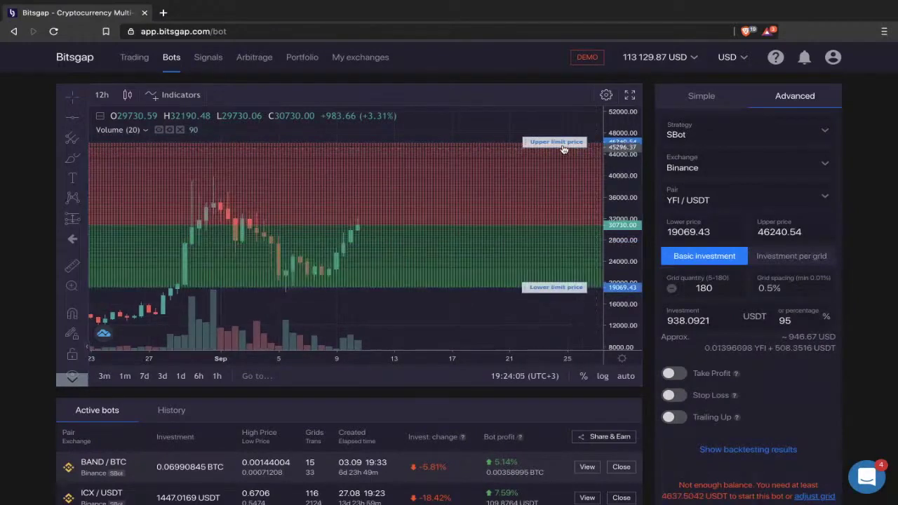
pyautogui.moveTo(554, 149); pyautogui.dragTo(550, 168)
pyautogui.moveTo(499, 133); pyautogui.dragTo(471, 130)
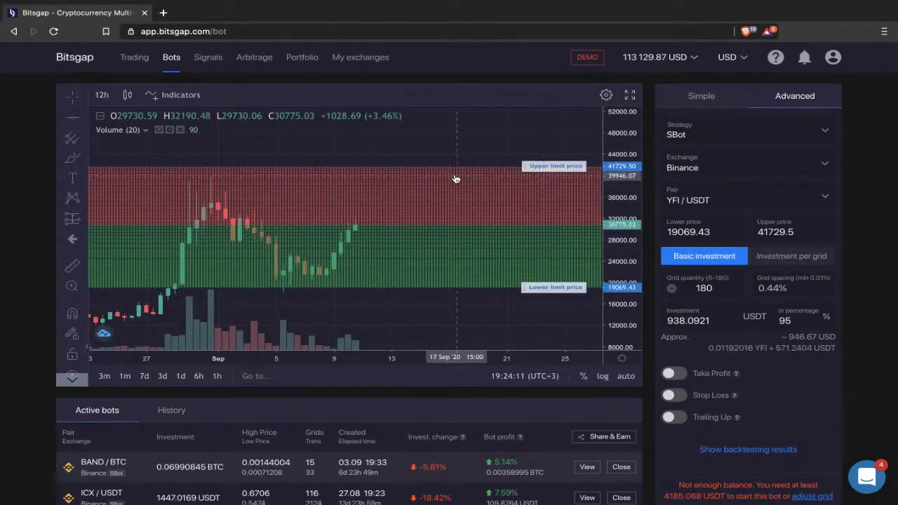
pyautogui.moveTo(555, 167); pyautogui.dragTo(553, 170)
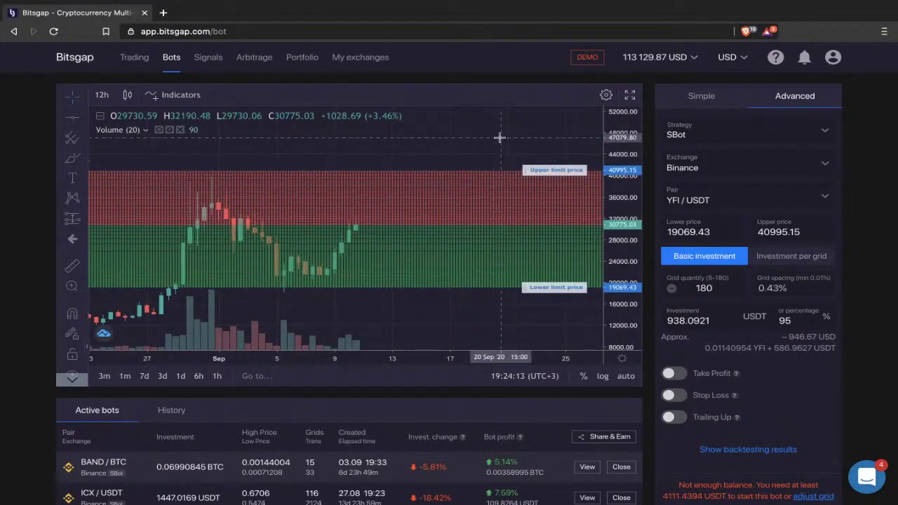
pyautogui.moveTo(497, 136); pyautogui.dragTo(487, 132)
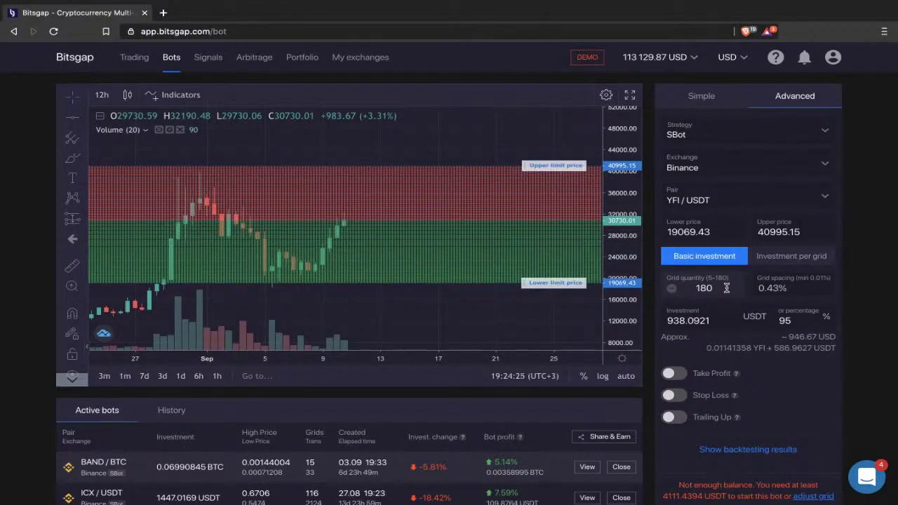
# Set the bot's grid quantity to 50 and compare the grid spacing percentage before and after the change.
pyautogui.moveTo(791, 289); pyautogui.dragTo(755, 290)
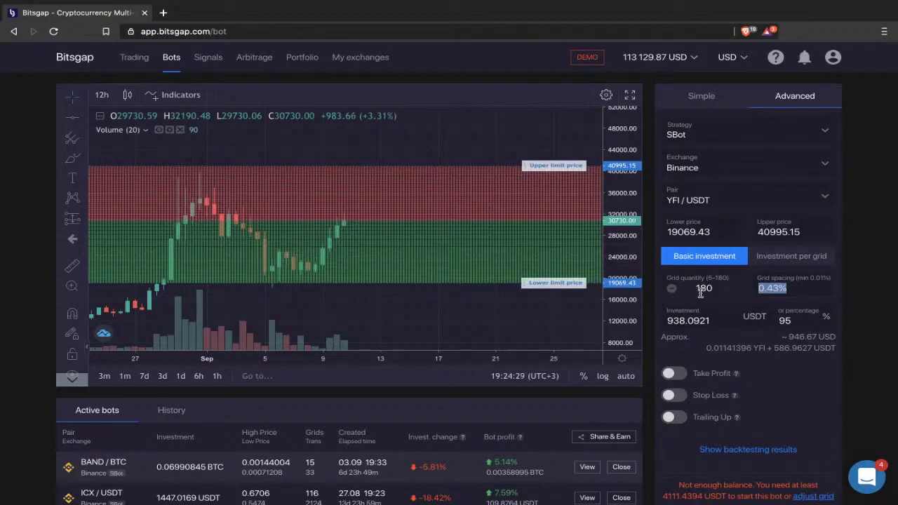
pyautogui.moveTo(696, 289); pyautogui.dragTo(720, 285)
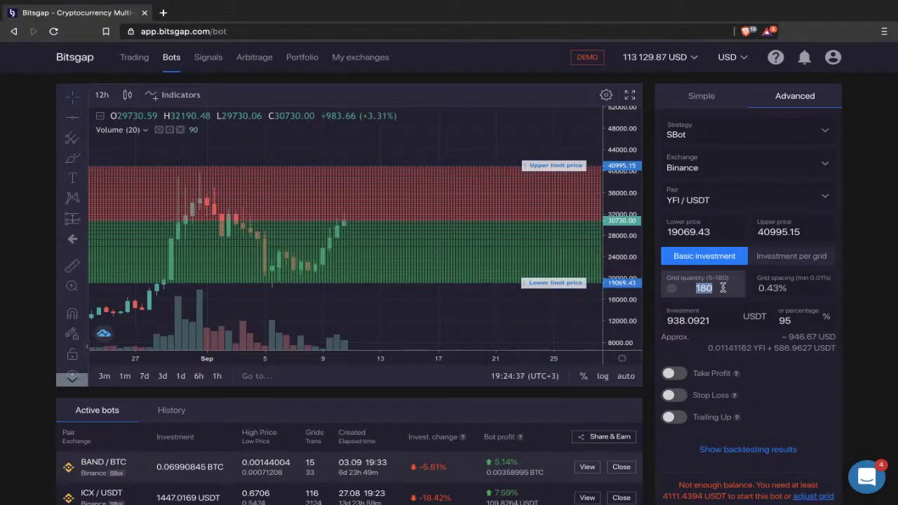
pyautogui.write('50')
pyautogui.moveTo(793, 292); pyautogui.dragTo(755, 289)
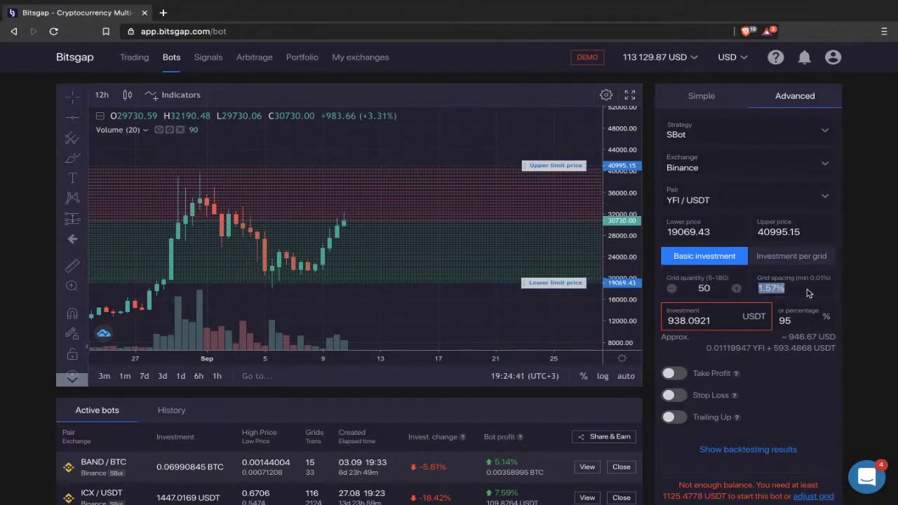
pyautogui.click(787, 291)
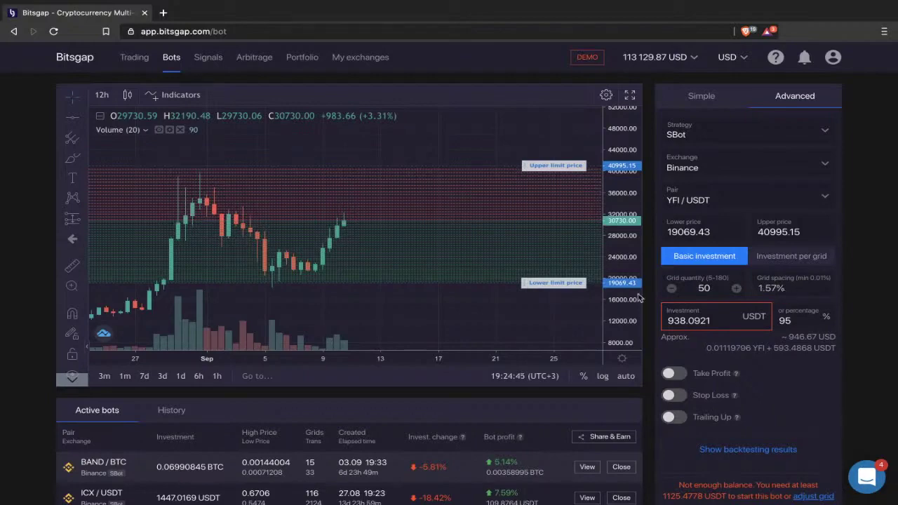
# Examine the spacing between the grid lines around the current price on the chart.
pyautogui.moveTo(636, 323); pyautogui.dragTo(636, 194)
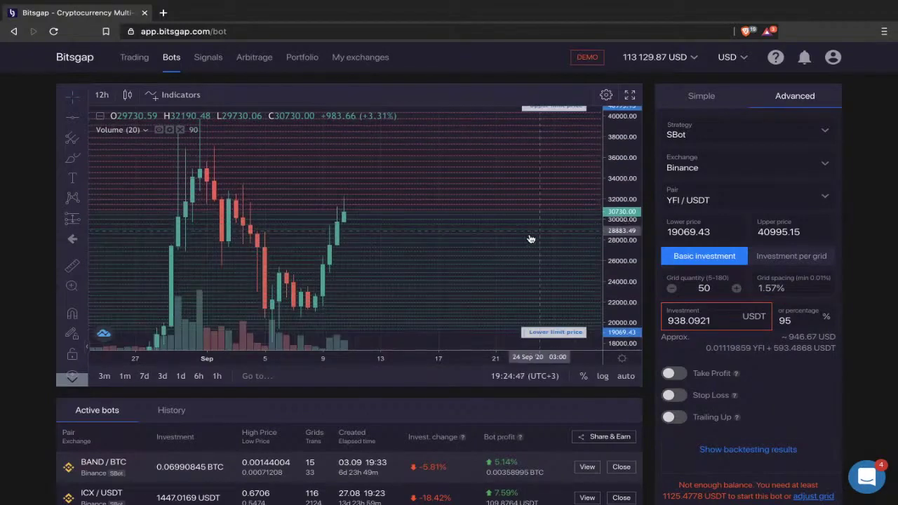
pyautogui.scroll(3, 512, 217)
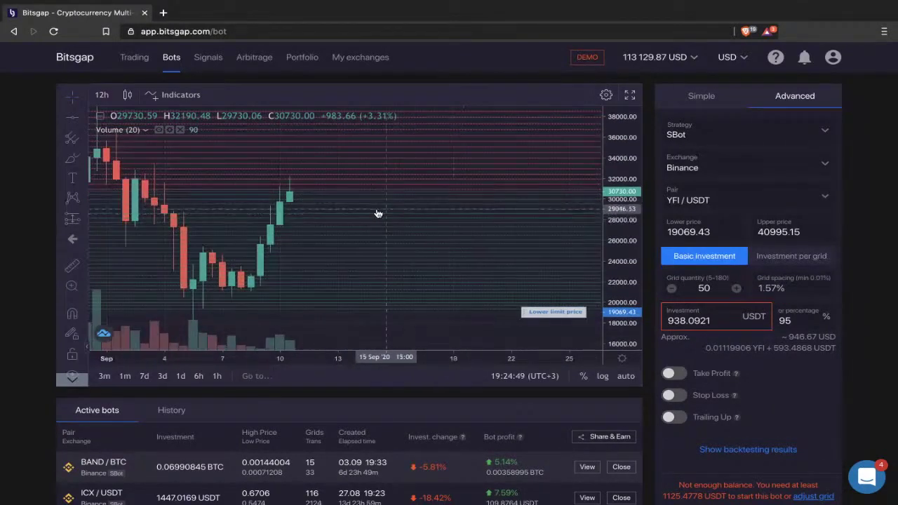
pyautogui.doubleClick(621, 281)
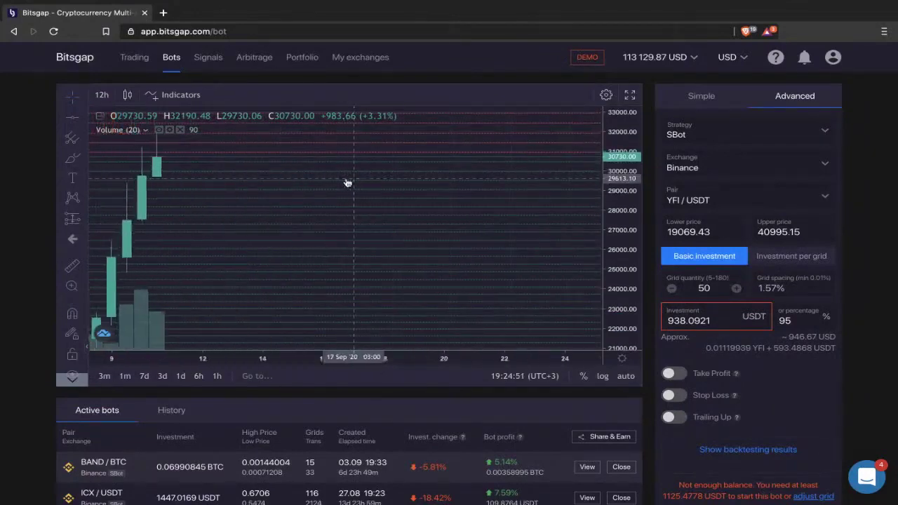
# Examine the grid lines around the current price, and try grid quantities of 180 and 150 for the bot.
pyautogui.scroll(3, 593, 255)
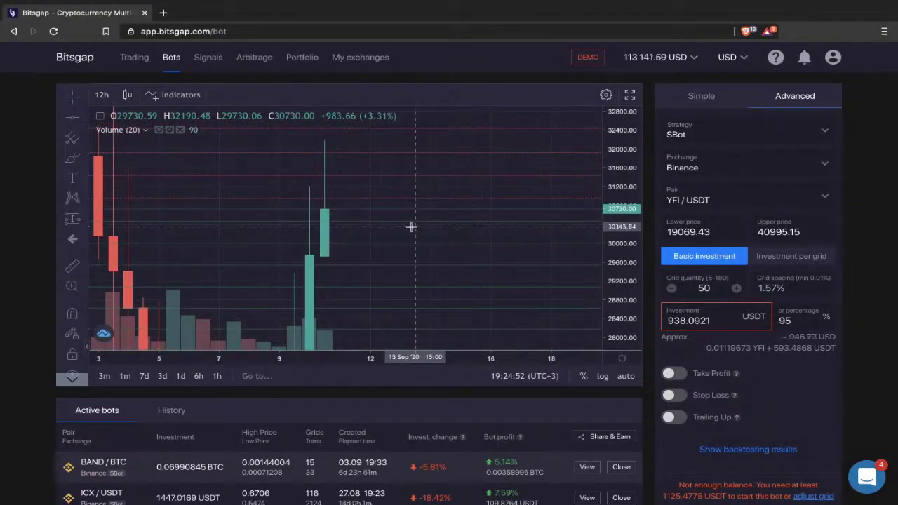
pyautogui.hscroll(3, 373, 227)
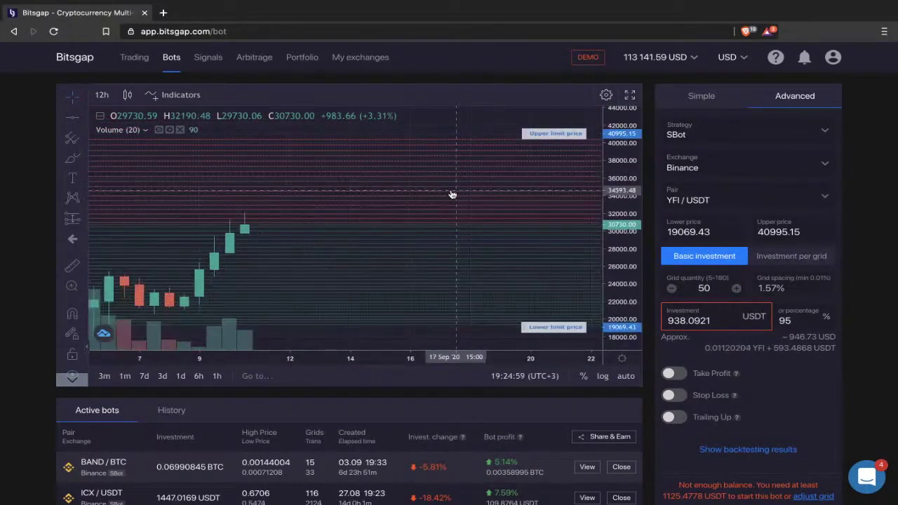
pyautogui.scroll(-2, 453, 194)
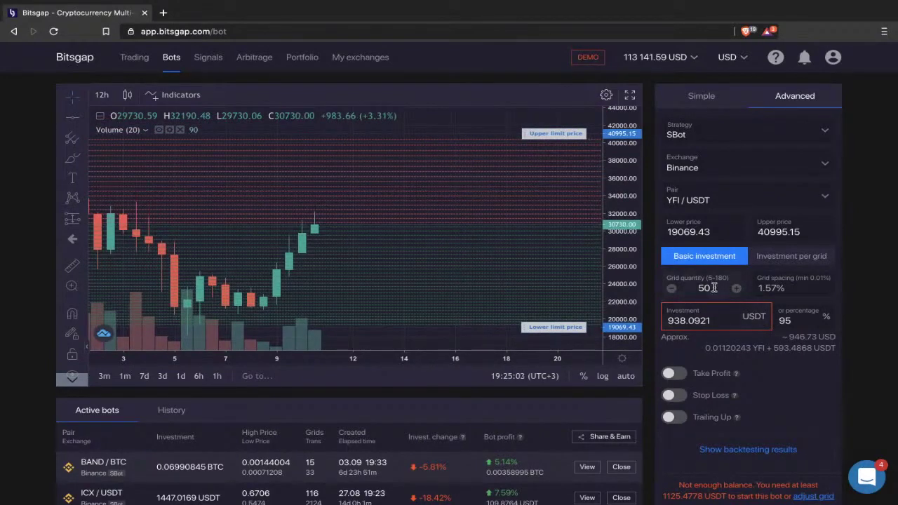
pyautogui.moveTo(711, 288); pyautogui.dragTo(665, 287)
pyautogui.write('180')
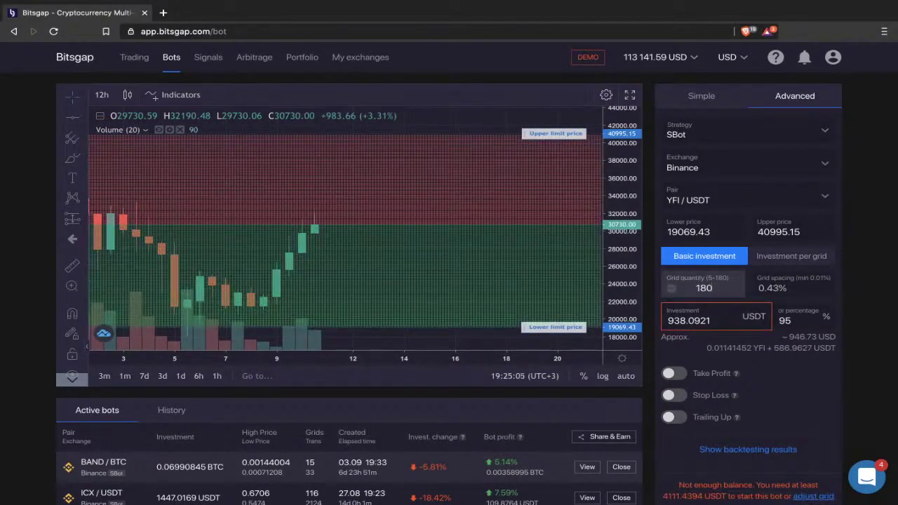
pyautogui.press('BackSpace')
pyautogui.press('BackSpace')
pyautogui.write('50')
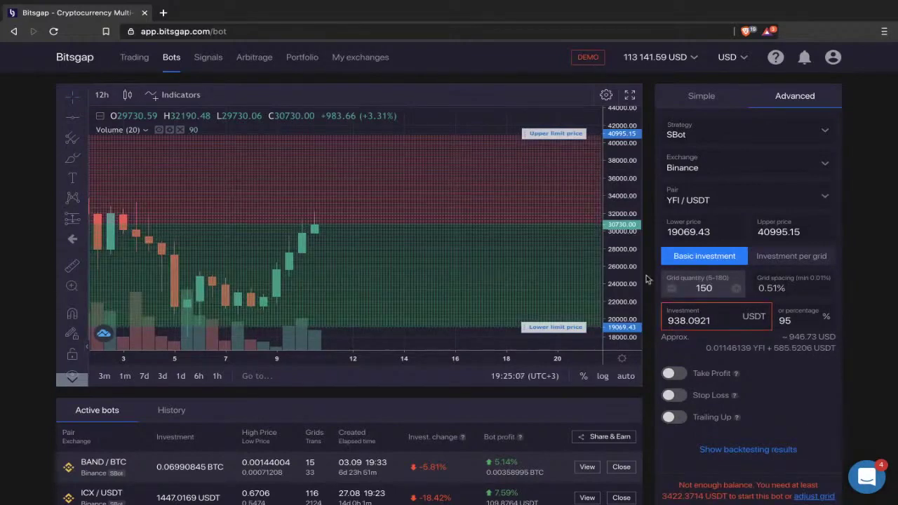
# Set the bot's grid quantity back to 50.
pyautogui.moveTo(708, 286); pyautogui.dragTo(658, 281)
pyautogui.write('30')
pyautogui.press('BackSpace')
pyautogui.press('BackSpace')
pyautogui.write('0')
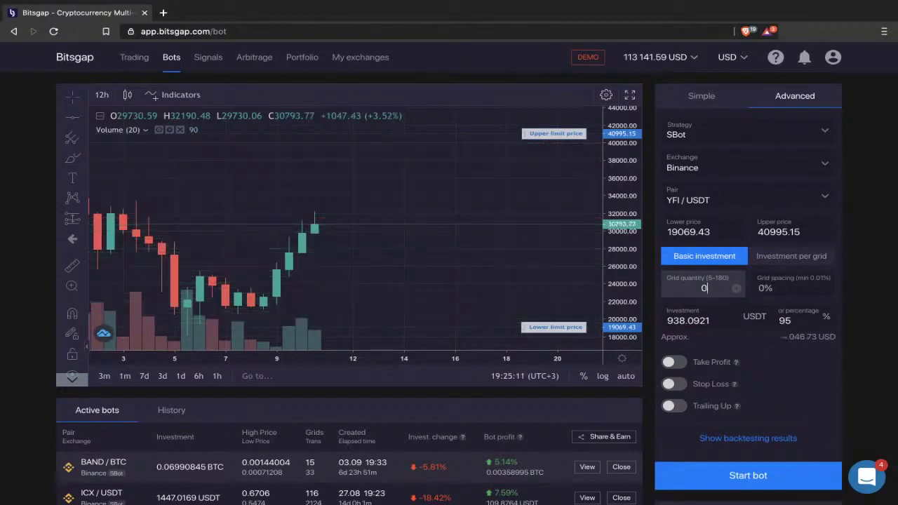
pyautogui.write('5')
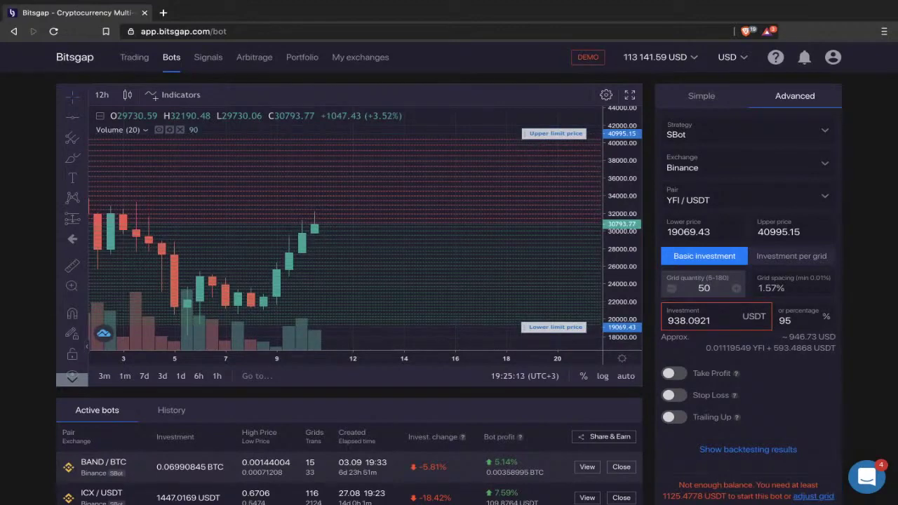
# Raise the bot's grid quantity to 180, and clear and re-enter the same value.
pyautogui.press('BackSpace')
pyautogui.press('BackSpace')
pyautogui.write('180')
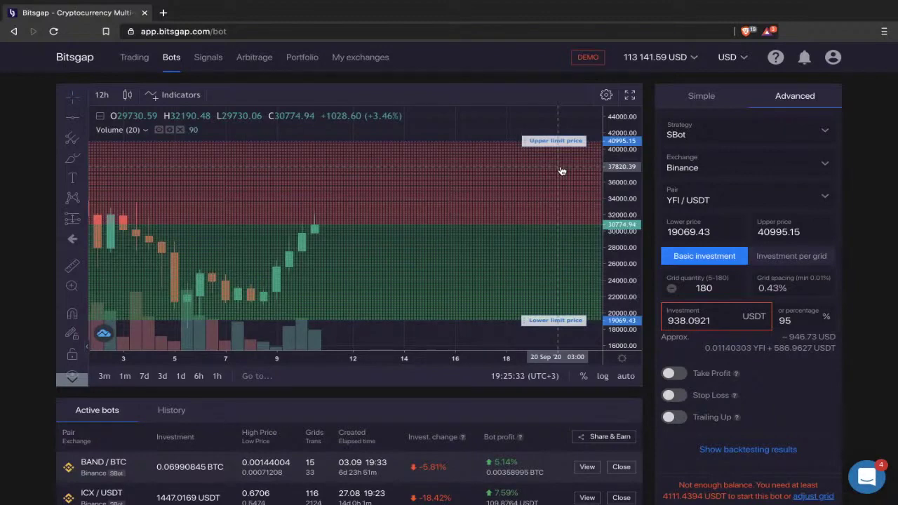
pyautogui.moveTo(724, 286); pyautogui.dragTo(695, 284)
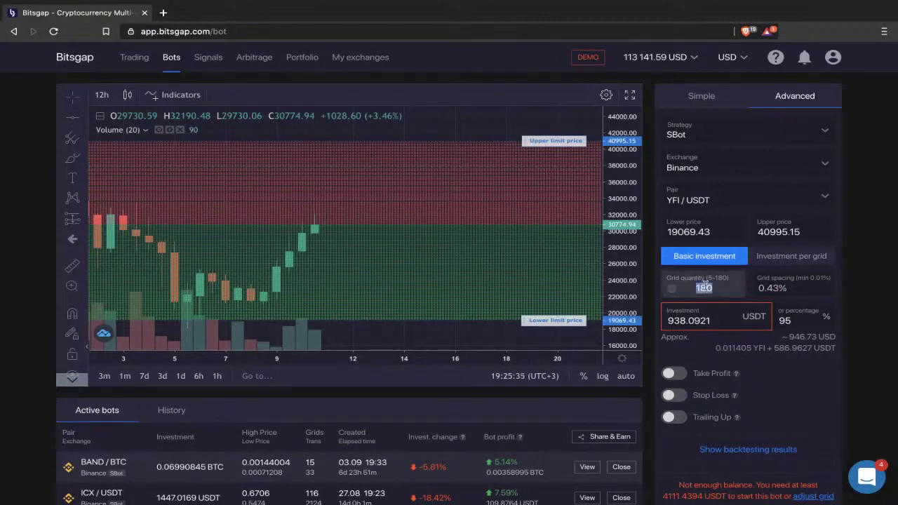
pyautogui.click(705, 287)
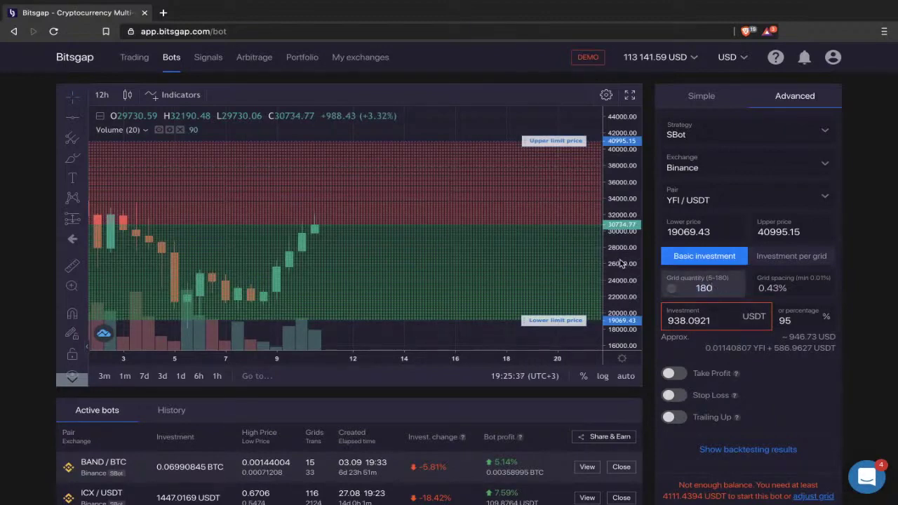
pyautogui.moveTo(692, 287); pyautogui.dragTo(723, 293)
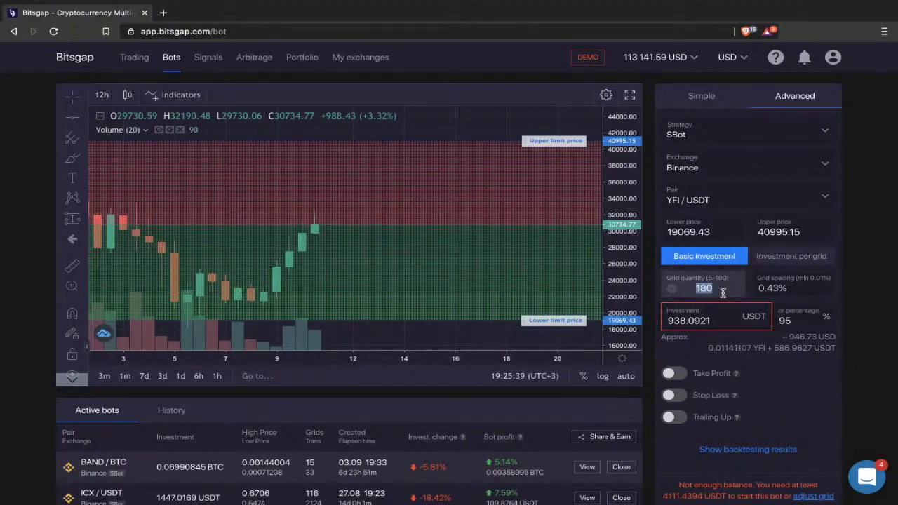
pyautogui.write('10')
pyautogui.press('BackSpace')
pyautogui.press('BackSpace')
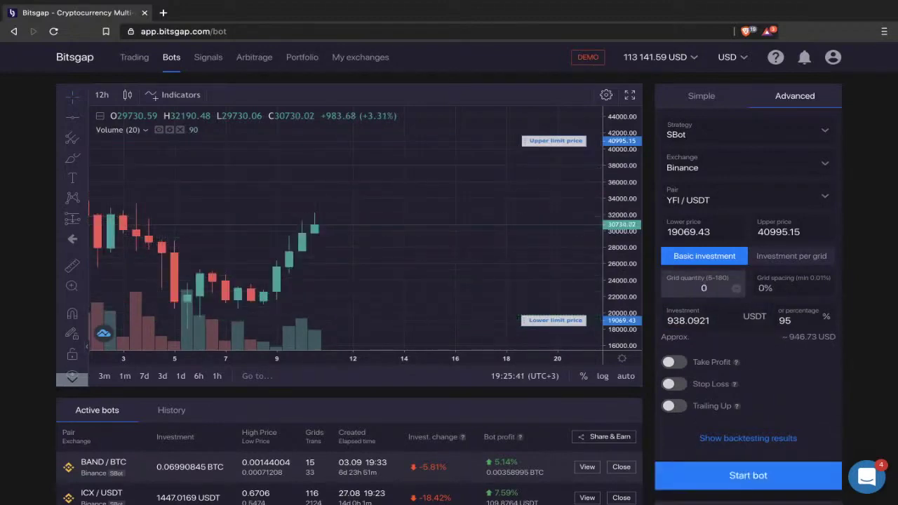
pyautogui.write('80')
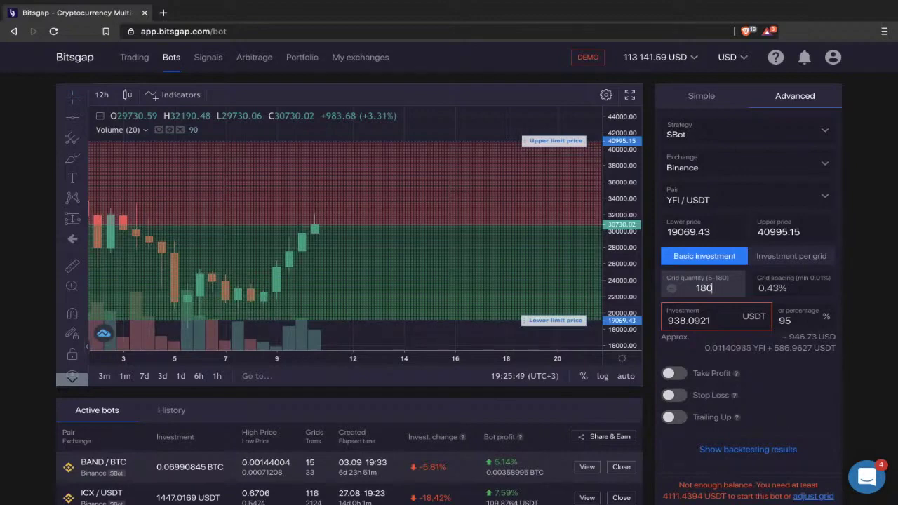
# Set the bot's grid quantity to 30, highlight the grid spacing percentage, and examine the wider-spaced grid lines on the chart.
pyautogui.press('BackSpace')
pyautogui.press('BackSpace')
pyautogui.press('BackSpace')
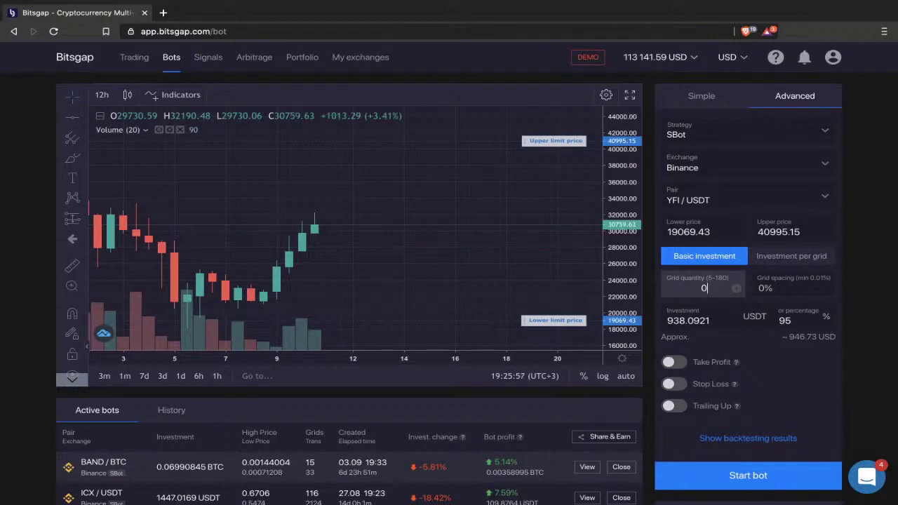
pyautogui.write('30')
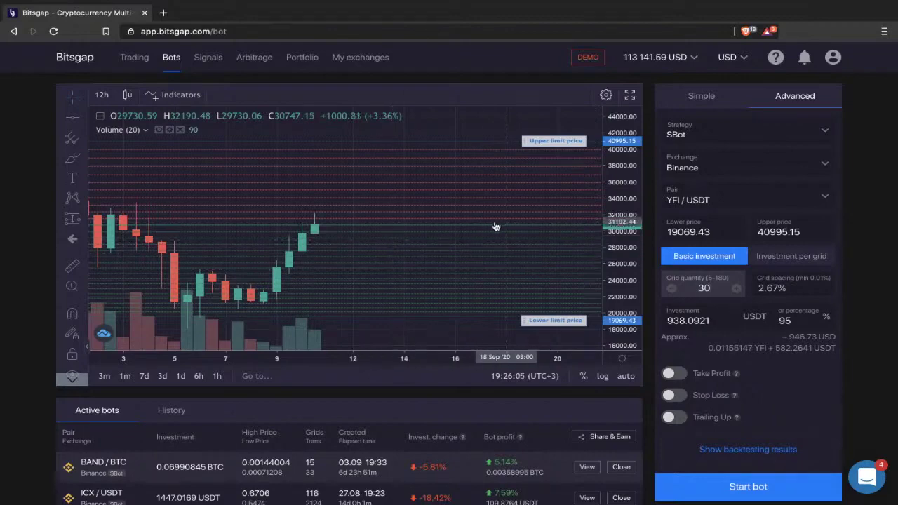
pyautogui.moveTo(409, 241); pyautogui.dragTo(496, 243)
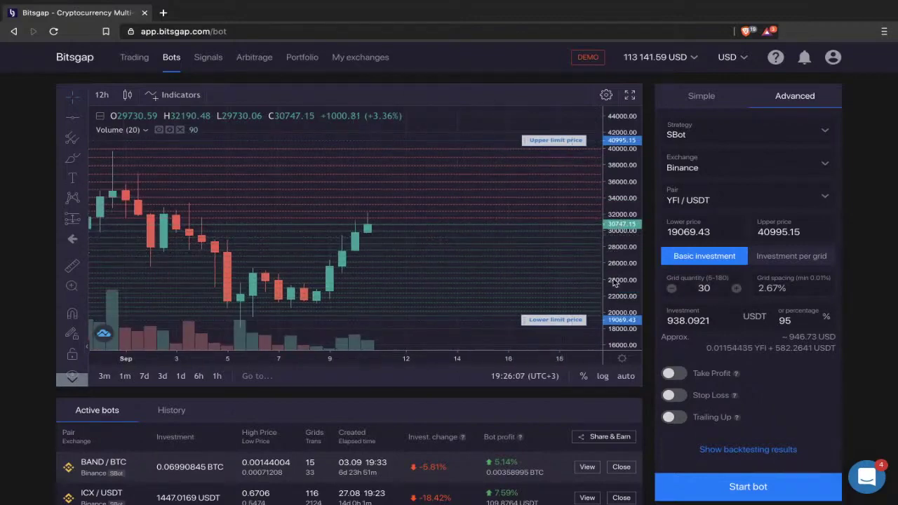
pyautogui.moveTo(787, 289); pyautogui.dragTo(757, 289)
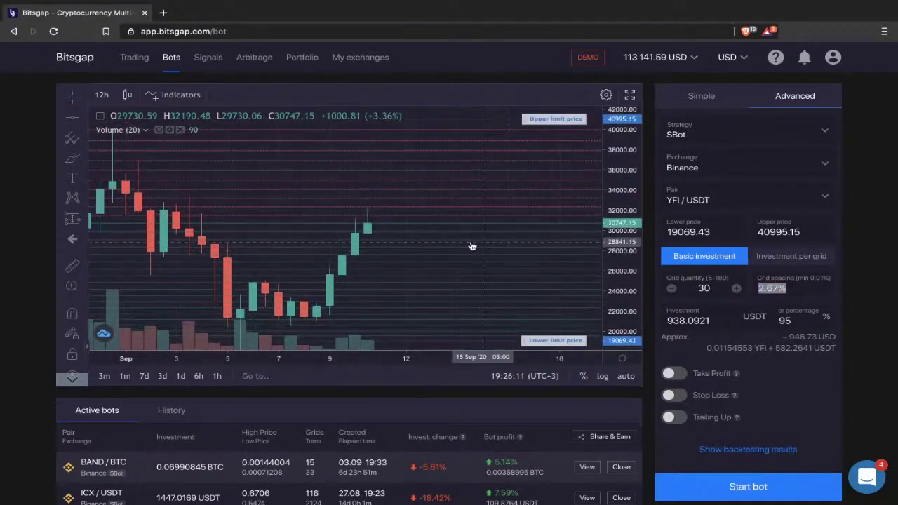
pyautogui.scroll(-2, 424, 243)
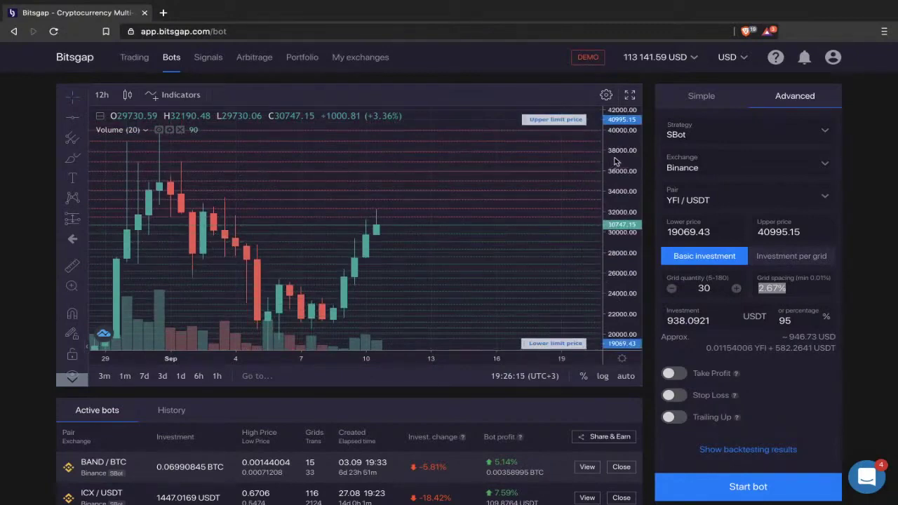
pyautogui.moveTo(468, 231); pyautogui.dragTo(458, 234)
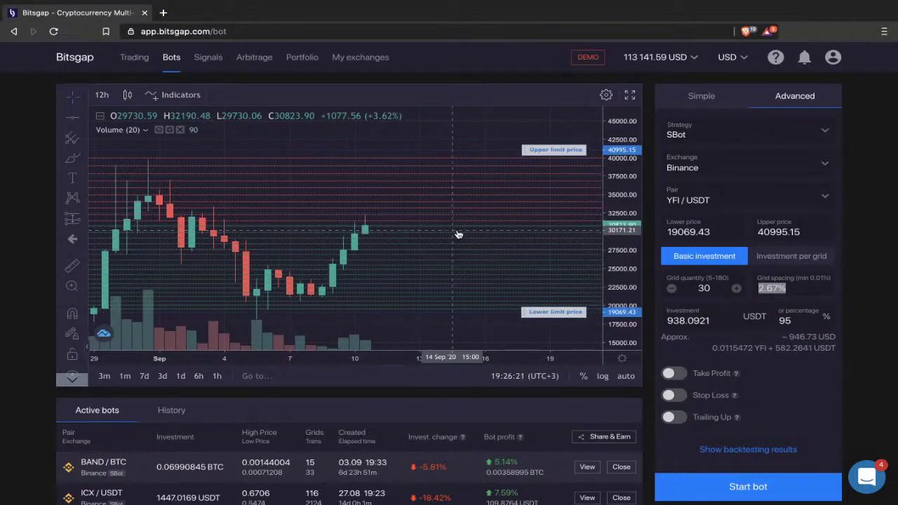
# Try a grid quantity of 150 and check the resulting grid spacing percentage.
pyautogui.click(679, 288)
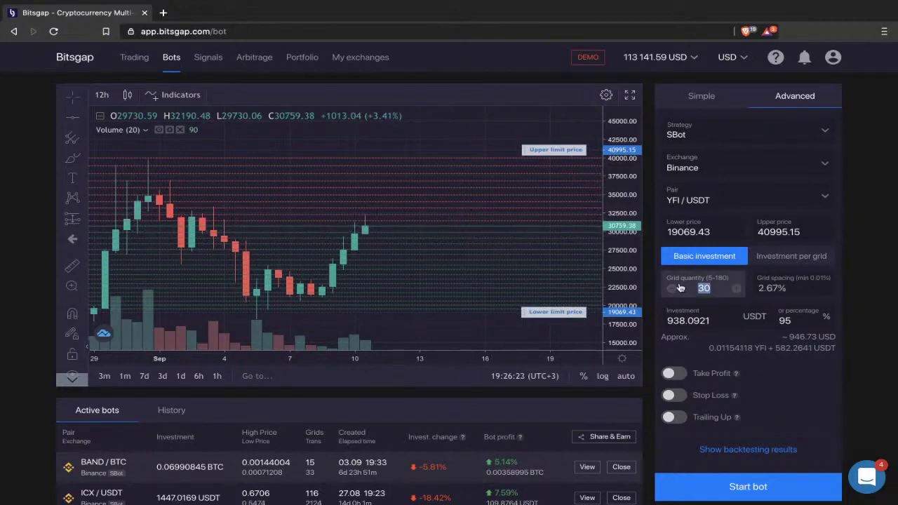
pyautogui.write('1')
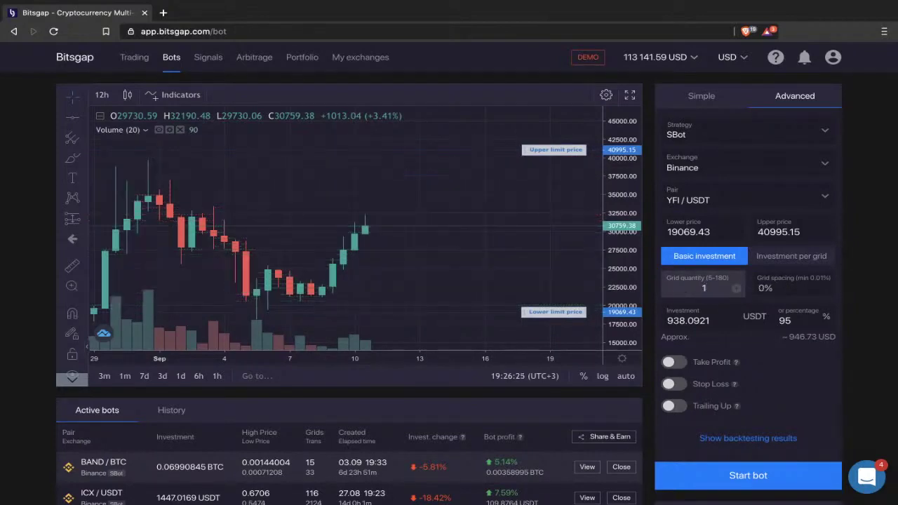
pyautogui.write('50')
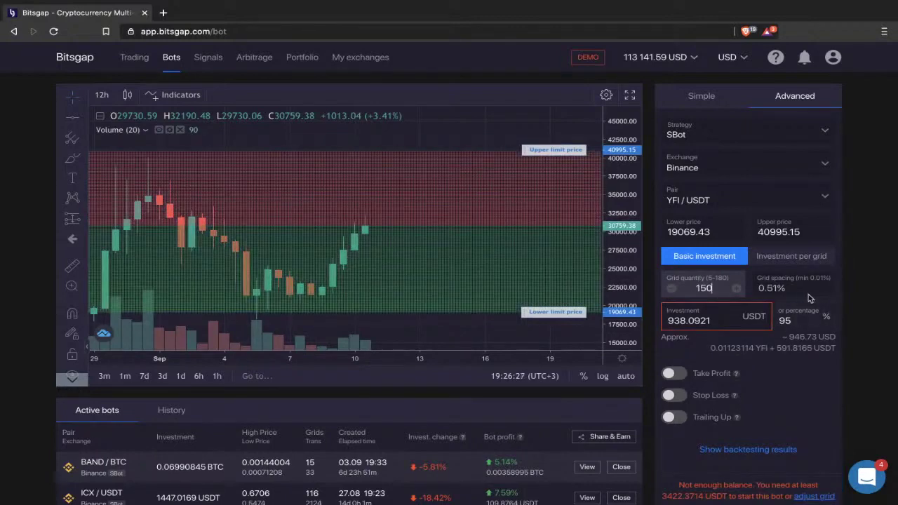
pyautogui.click(797, 292)
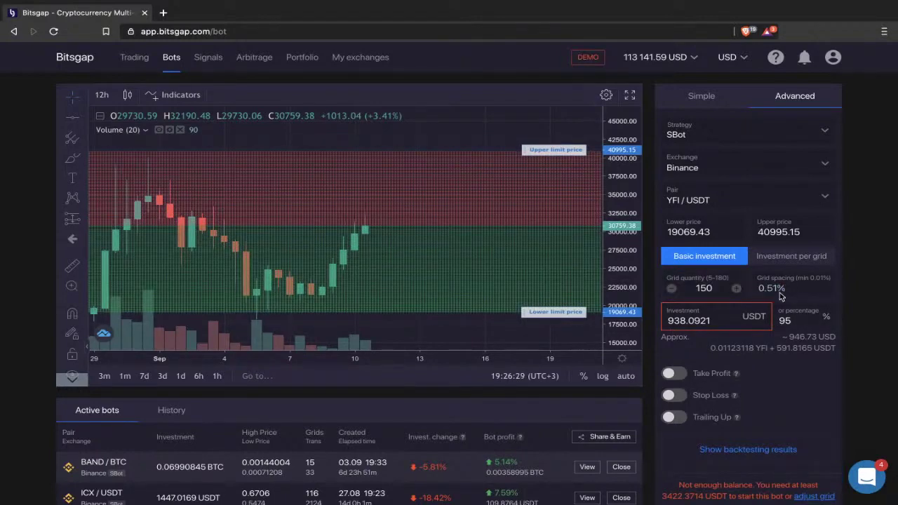
# Return the grid quantity to 30 and examine the grid spacing percentage and the grid lines between the price limits.
pyautogui.moveTo(718, 291); pyautogui.dragTo(685, 288)
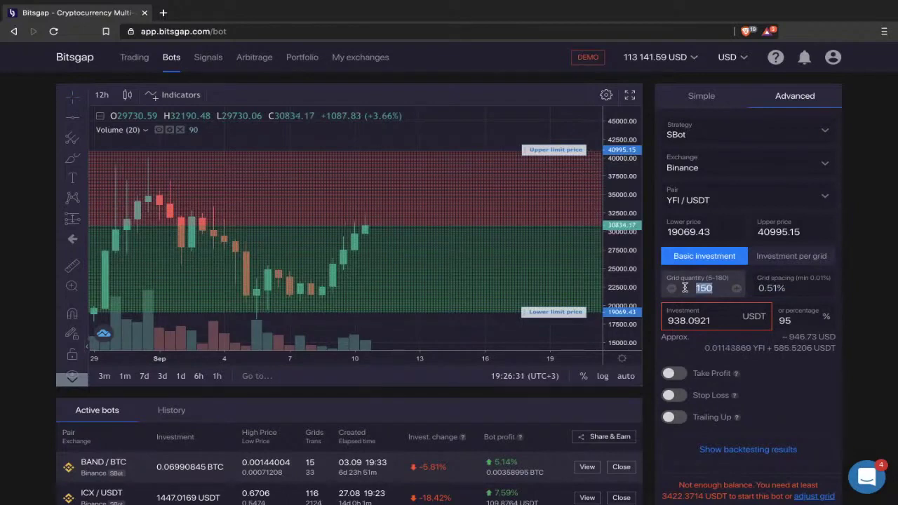
pyautogui.write('30')
pyautogui.click(800, 292)
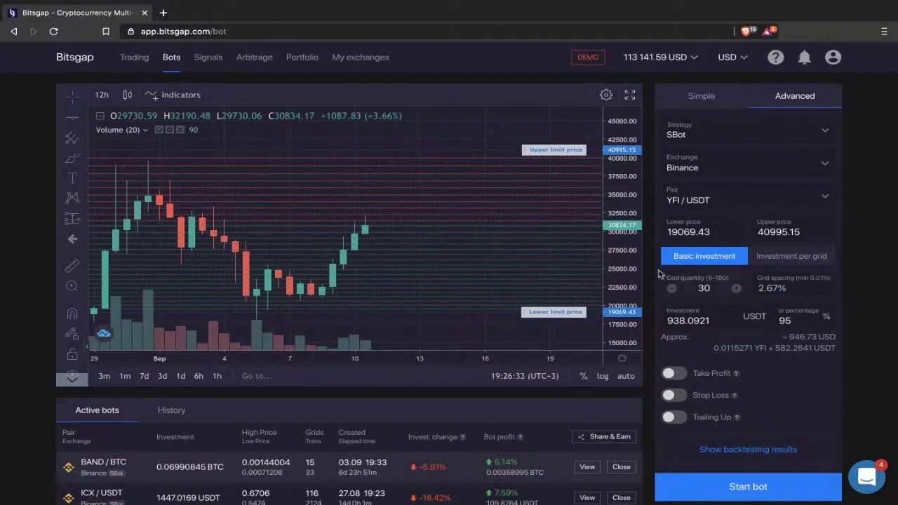
pyautogui.moveTo(626, 283); pyautogui.dragTo(620, 197)
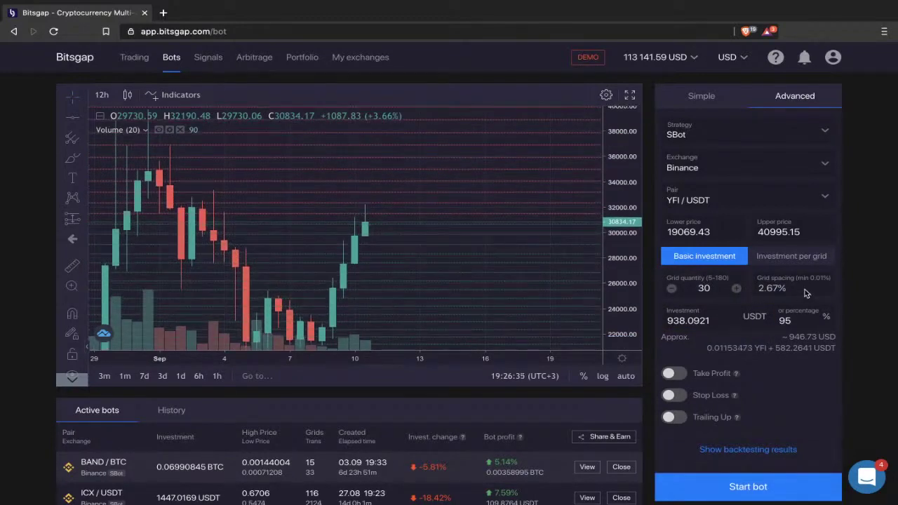
pyautogui.click(777, 290)
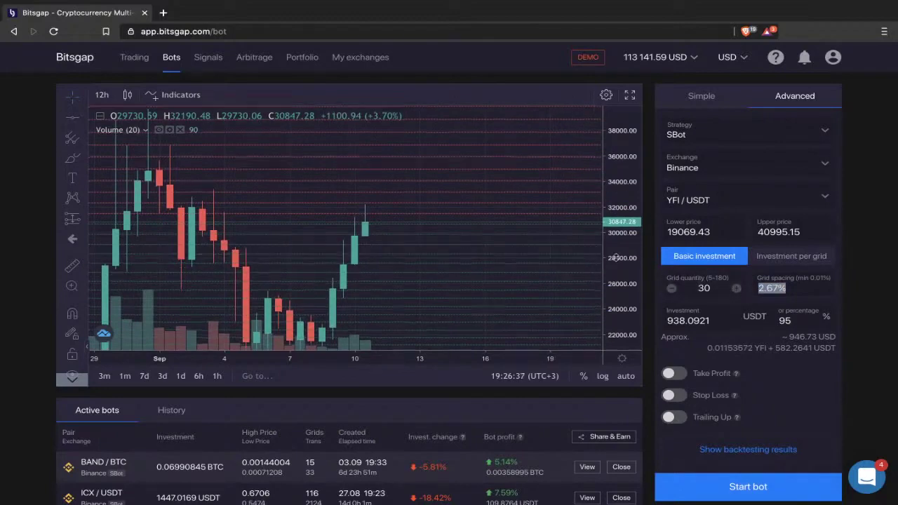
pyautogui.moveTo(617, 246); pyautogui.dragTo(615, 216)
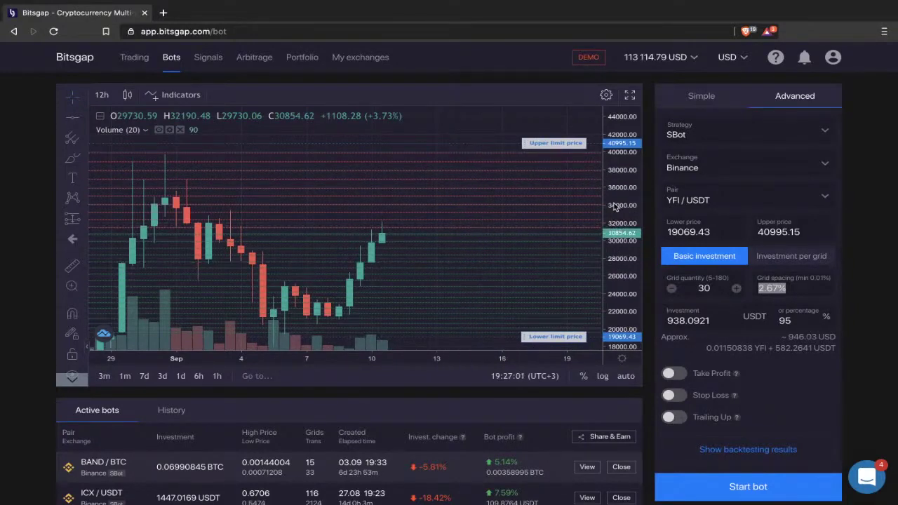
pyautogui.moveTo(615, 206); pyautogui.dragTo(614, 221)
pyautogui.moveTo(419, 146); pyautogui.dragTo(442, 148)
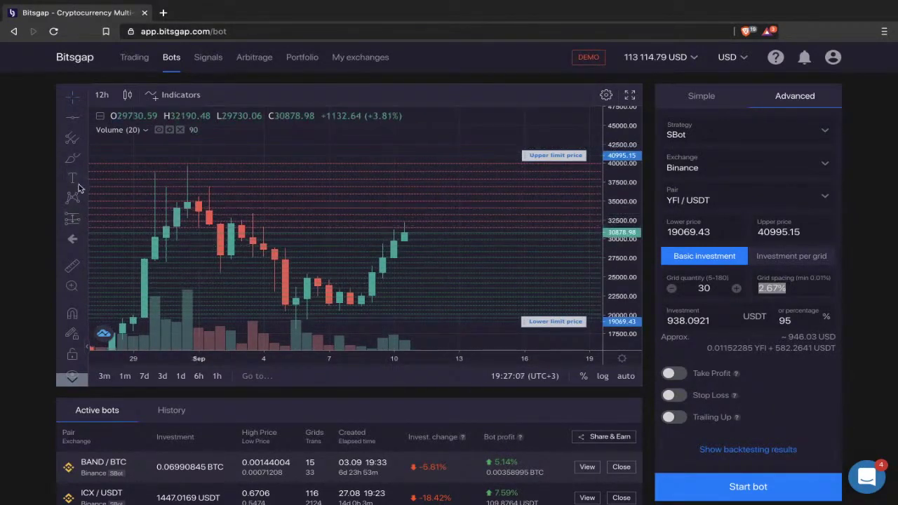
# Sketch a price path with the Brush from the latest candle up to about 36500 and down to about 28000, then circle above its peak and delete the circle.
pyautogui.click(81, 160)
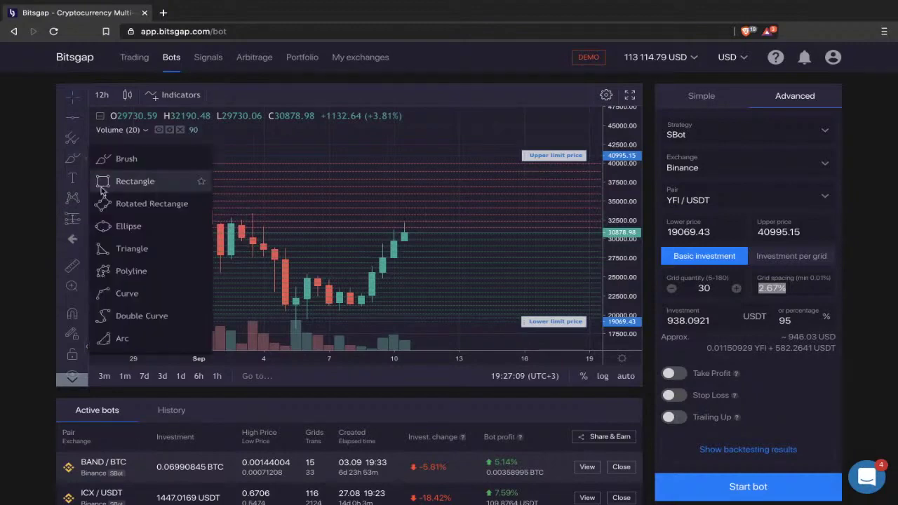
pyautogui.click(127, 158)
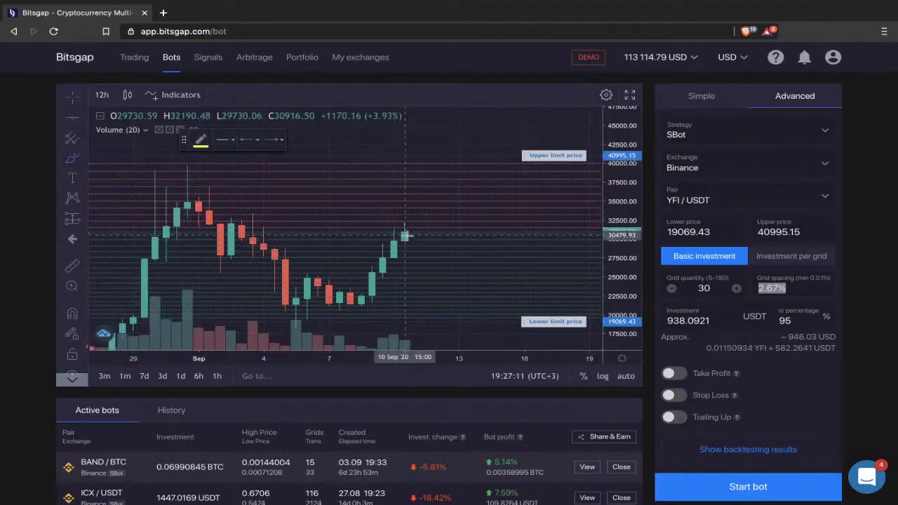
pyautogui.moveTo(406, 234)
pyautogui.mouseDown()
pyautogui.moveTo(449, 186)
pyautogui.moveTo(483, 252)
pyautogui.mouseUp()
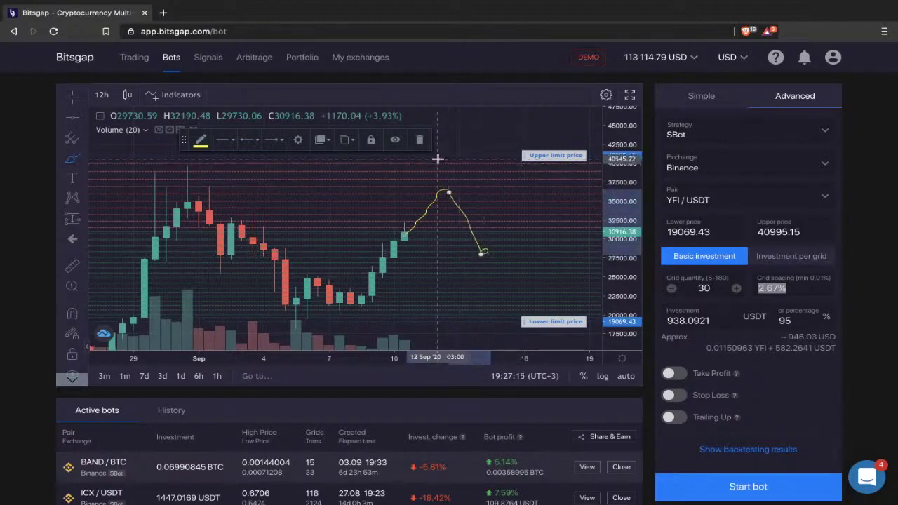
pyautogui.moveTo(437, 157)
pyautogui.mouseDown()
pyautogui.moveTo(453, 184)
pyautogui.moveTo(438, 150)
pyautogui.moveTo(457, 147)
pyautogui.moveTo(426, 175)
pyautogui.mouseUp()
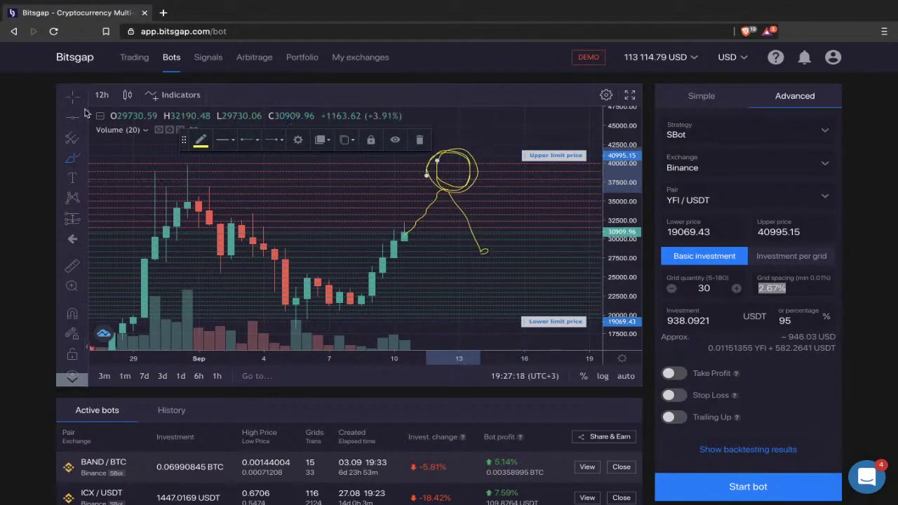
pyautogui.click(419, 140)
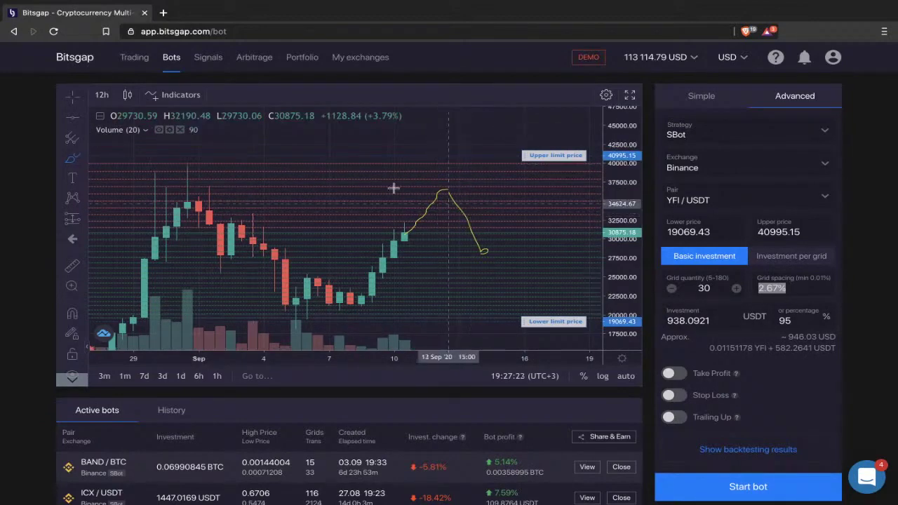
# Set the bot's grid quantity to 60.
pyautogui.click(703, 287)
pyautogui.write('60')
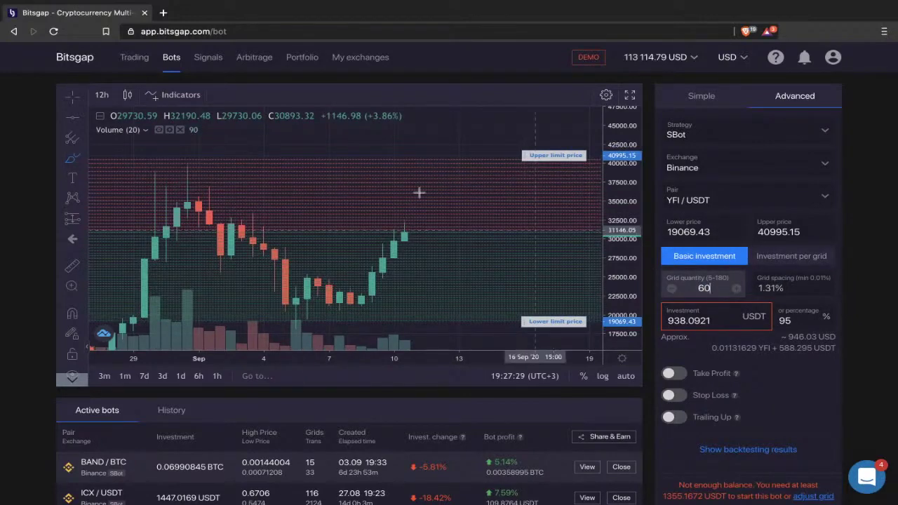
# Sketch two Brush price paths from the latest candle, falling to about 27700 and about 24500, deleting each one.
pyautogui.click(410, 228)
pyautogui.moveTo(410, 228)
pyautogui.mouseDown()
pyautogui.moveTo(445, 181)
pyautogui.moveTo(517, 256)
pyautogui.mouseUp()
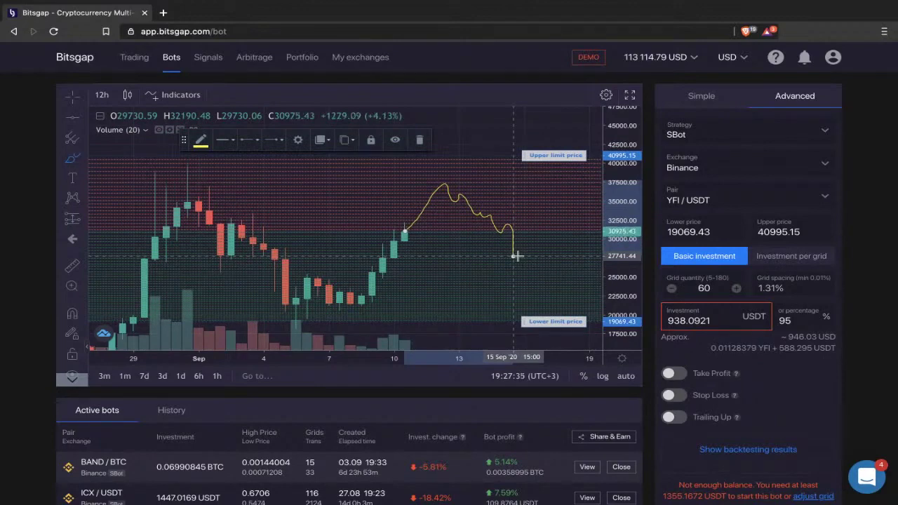
pyautogui.press('Delete')
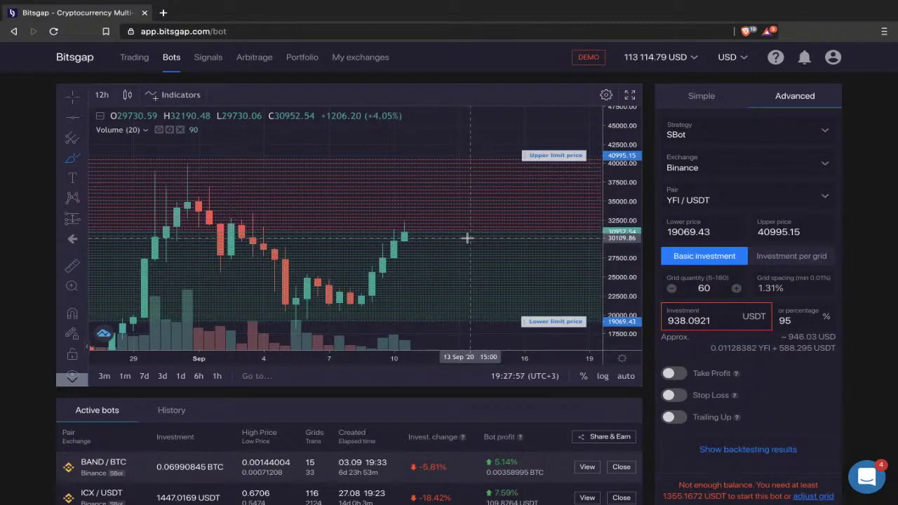
pyautogui.moveTo(415, 233)
pyautogui.mouseDown()
pyautogui.moveTo(431, 202)
pyautogui.moveTo(489, 193)
pyautogui.moveTo(507, 247)
pyautogui.mouseUp()
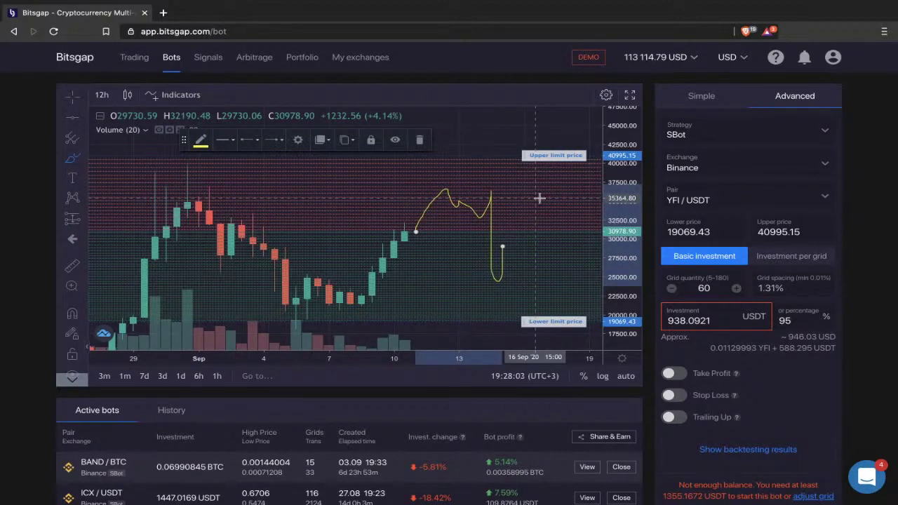
pyautogui.press('Delete')
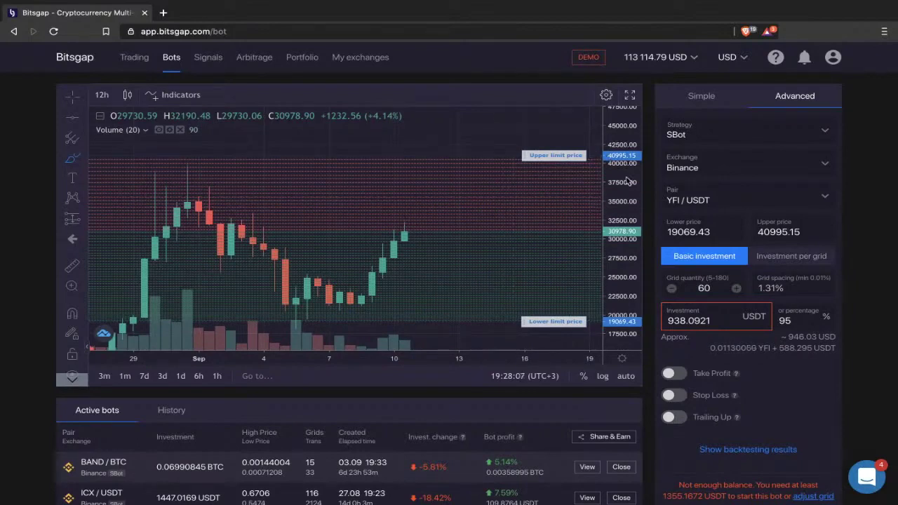
# Compress the chart's price scale slightly and set the bot's grid quantity to 50.
pyautogui.moveTo(622, 188); pyautogui.dragTo(623, 209)
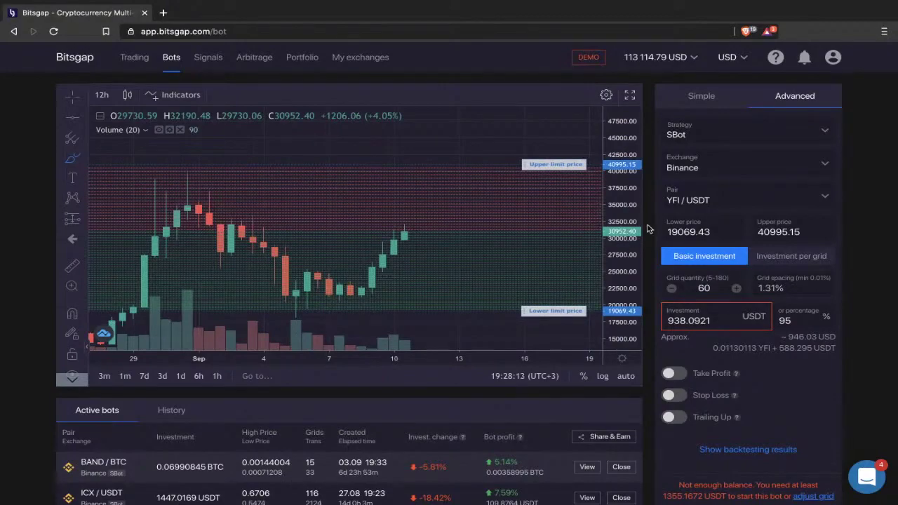
pyautogui.scroll(-2, 649, 229)
pyautogui.scroll(1, 665, 203)
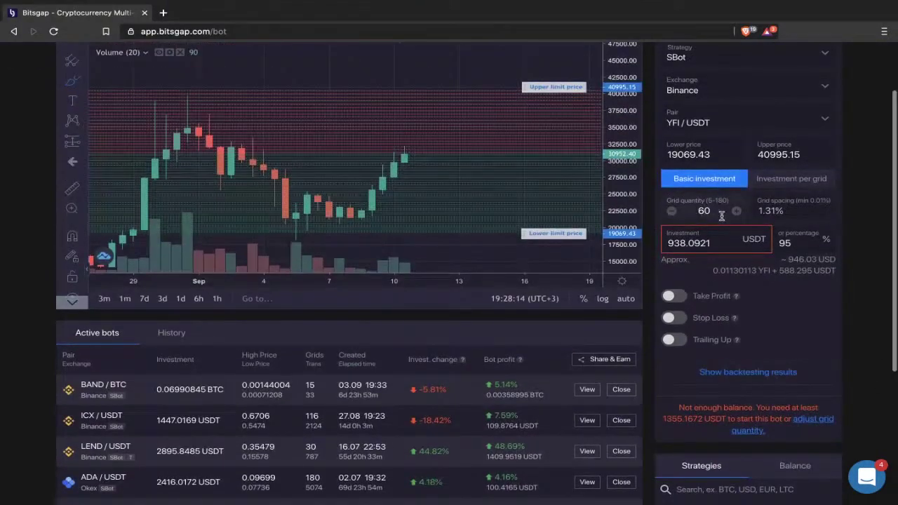
pyautogui.moveTo(722, 215); pyautogui.dragTo(688, 210)
pyautogui.write('50')
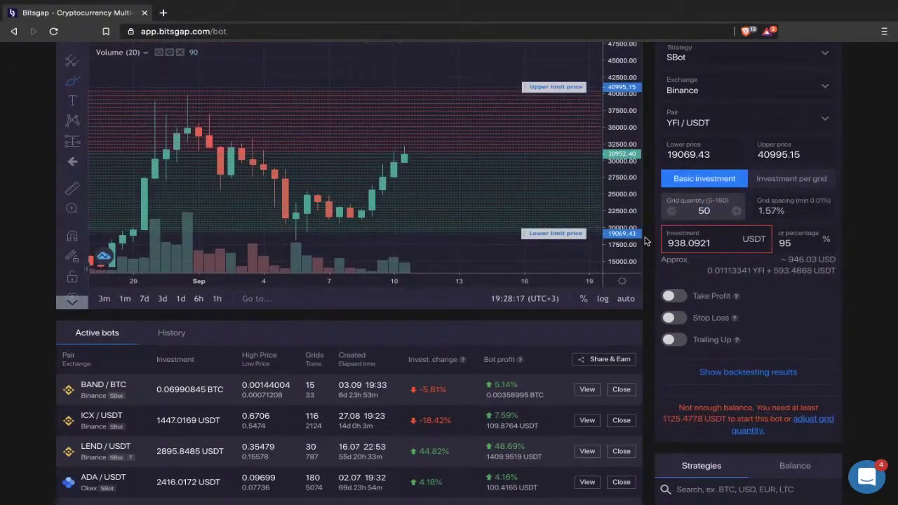
# Display the Binance balance and set the bot's investment to 500 USDT.
pyautogui.scroll(-2, 790, 377)
pyautogui.click(793, 350)
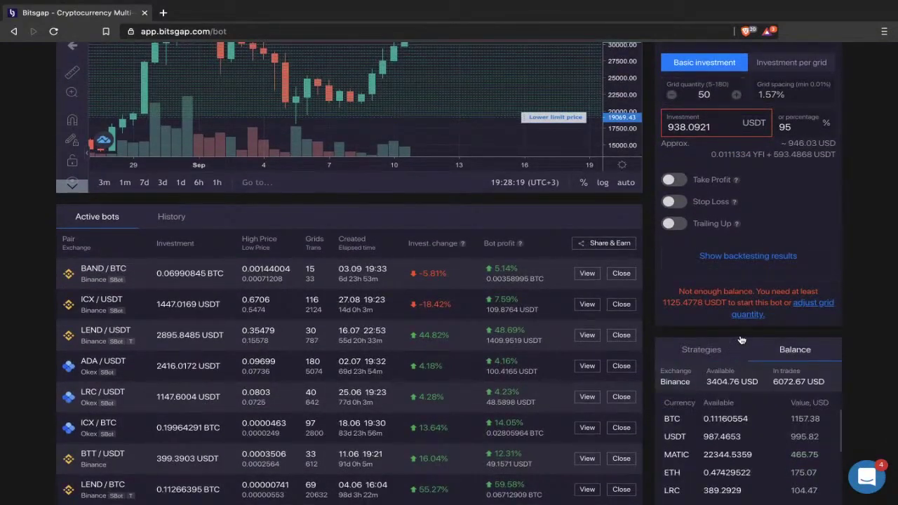
pyautogui.scroll(-1, 757, 330)
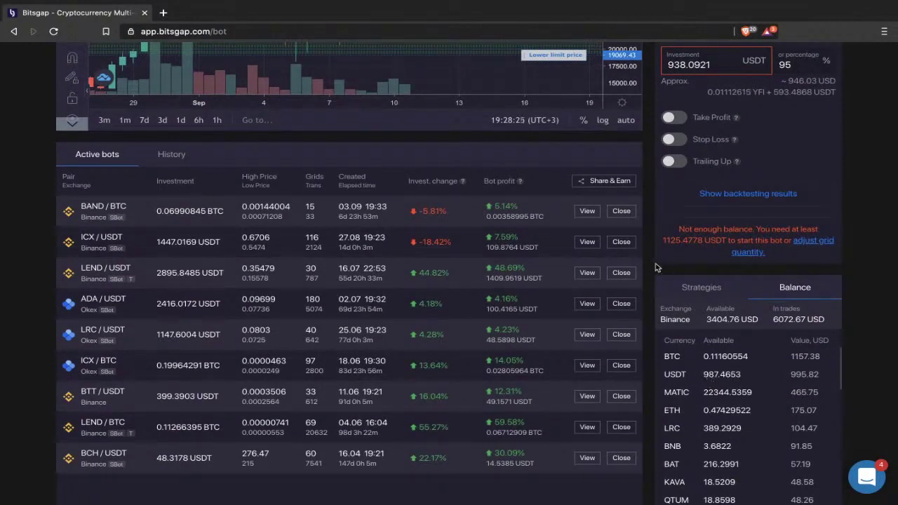
pyautogui.scroll(2, 654, 260)
pyautogui.moveTo(712, 169); pyautogui.dragTo(641, 160)
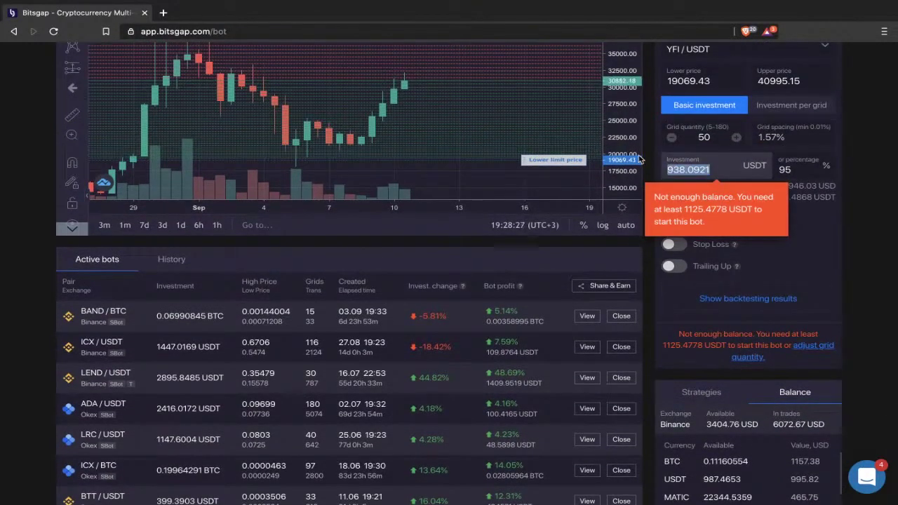
pyautogui.write('500')
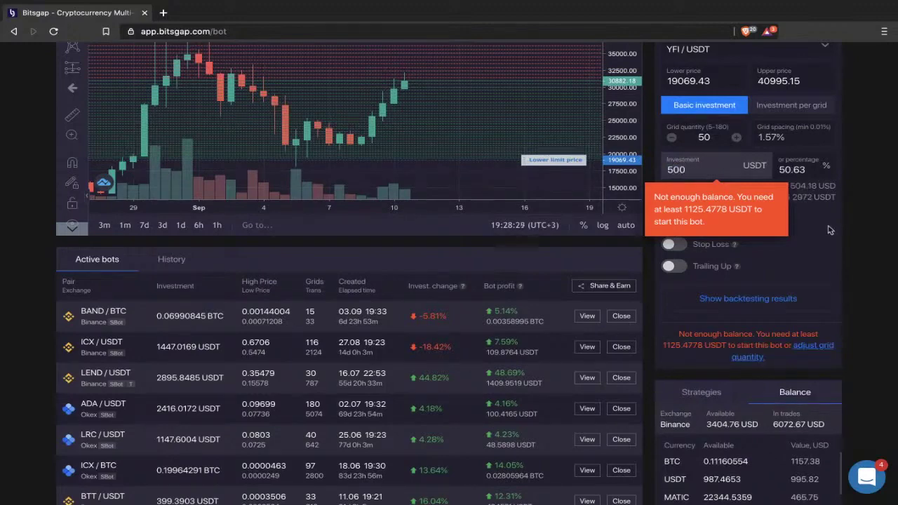
pyautogui.scroll(1, 651, 158)
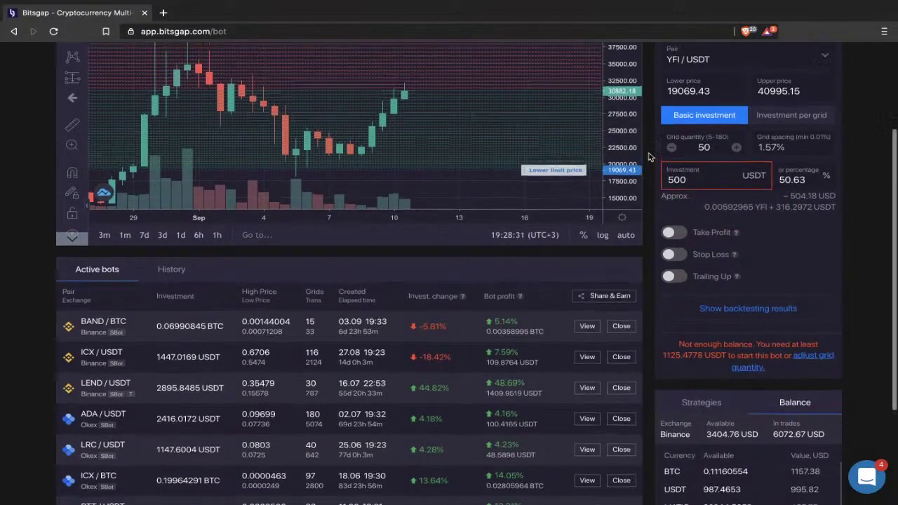
# Review the minimum balance requirement and apply the automatic grid quantity adjustment for the 500 USDT investment.
pyautogui.moveTo(683, 402); pyautogui.dragTo(745, 402)
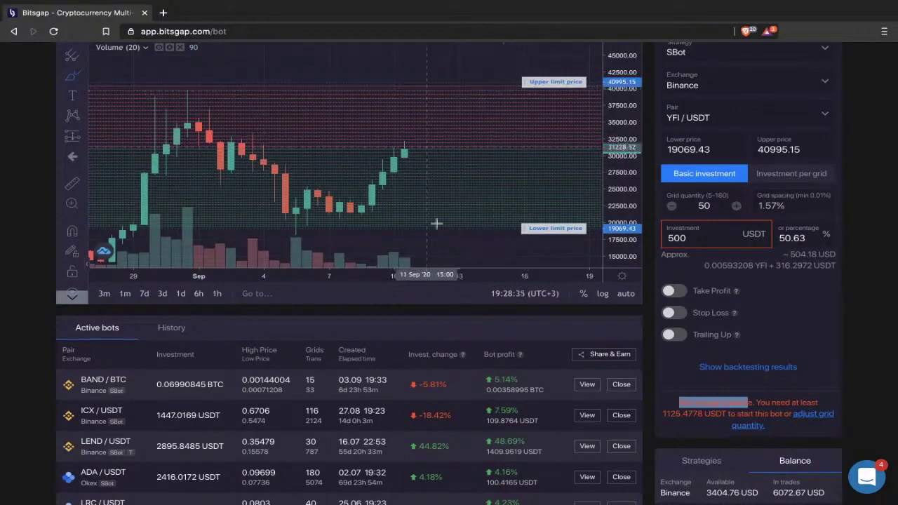
pyautogui.moveTo(713, 205); pyautogui.dragTo(696, 204)
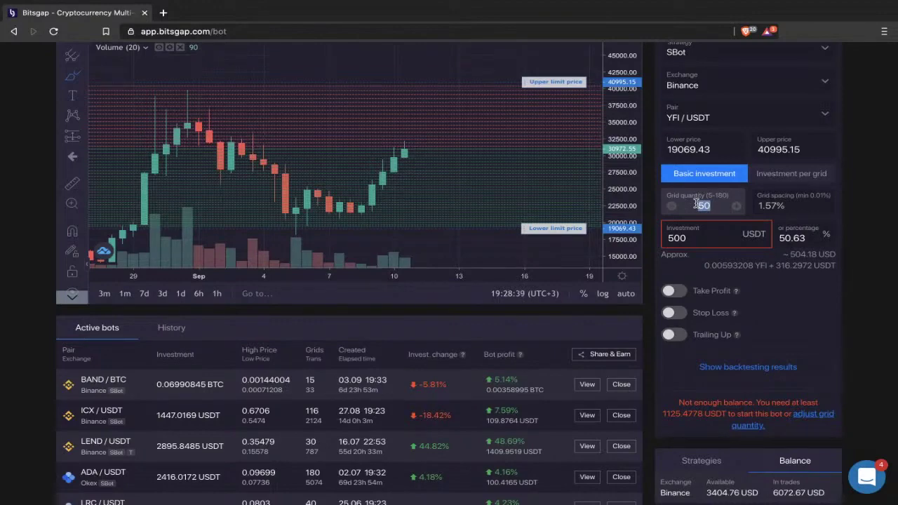
pyautogui.click(667, 411)
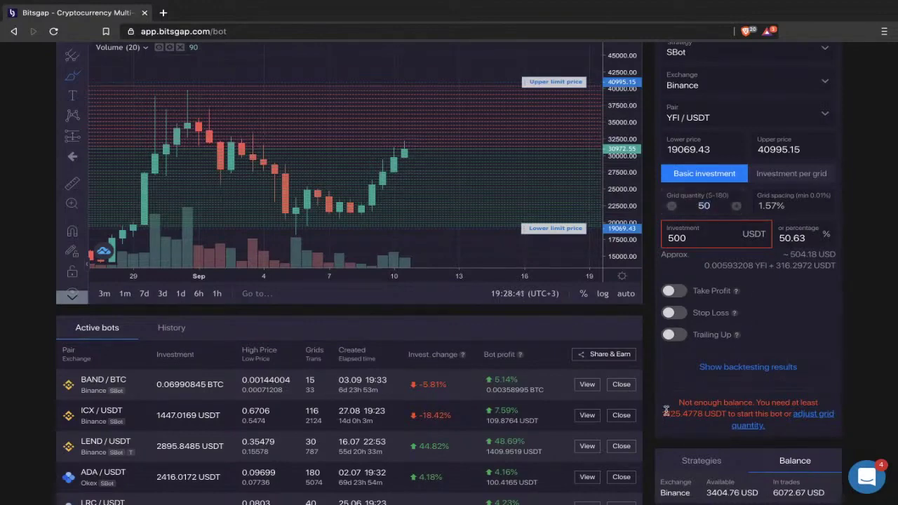
pyautogui.doubleClick(667, 411)
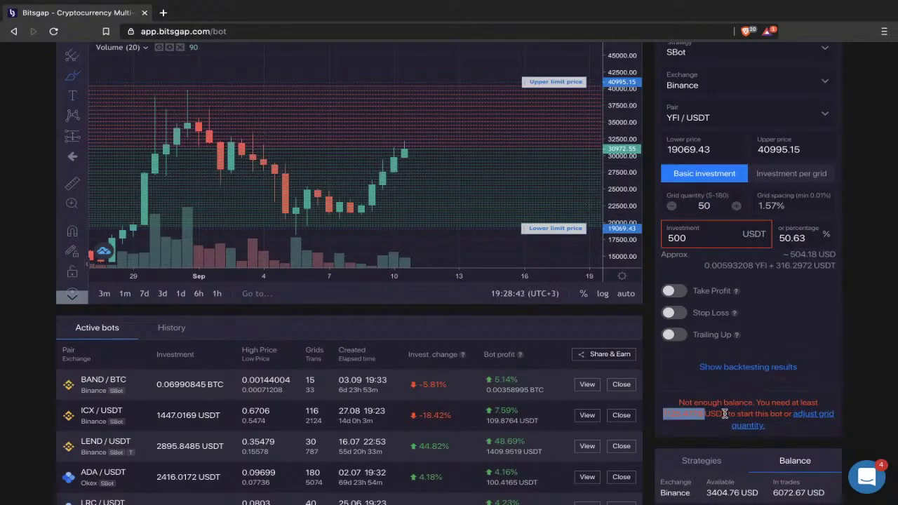
pyautogui.click(725, 414)
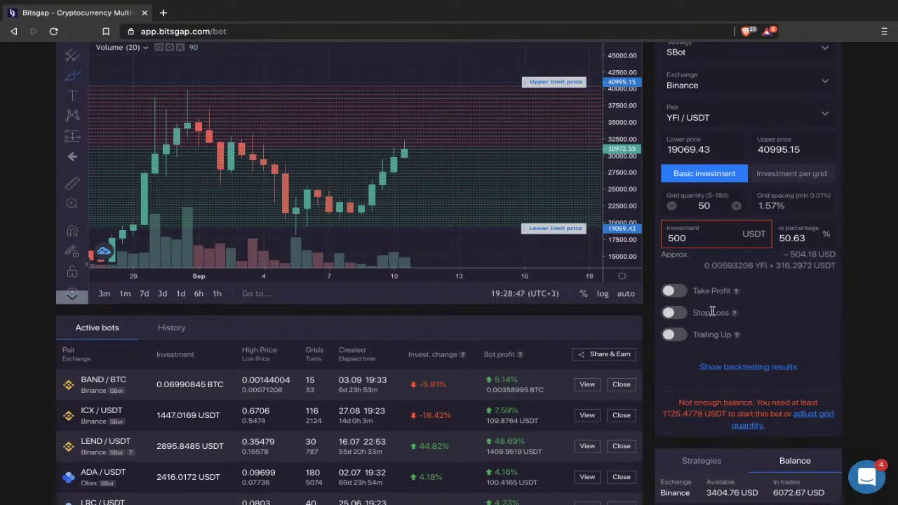
pyautogui.click(807, 416)
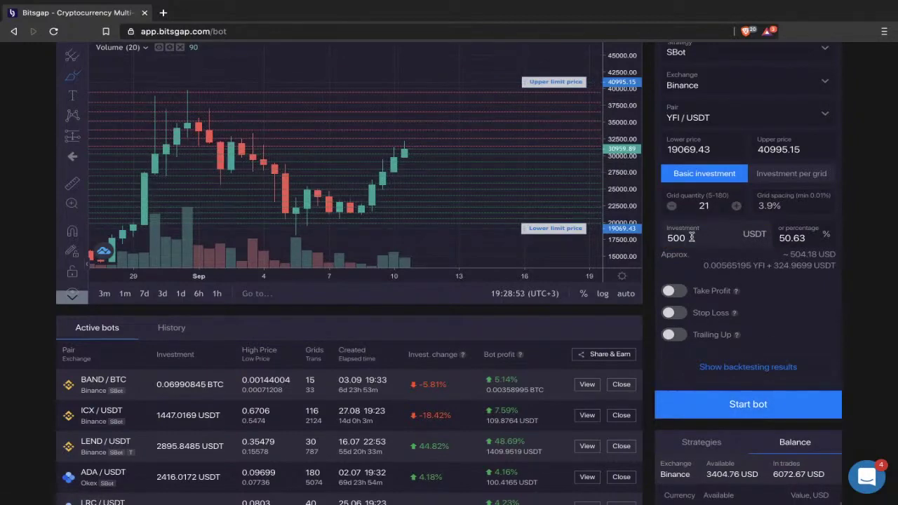
# Set the grid quantity back to 50 and apply the automatic grid quantity adjustment again.
pyautogui.moveTo(691, 237); pyautogui.dragTo(672, 237)
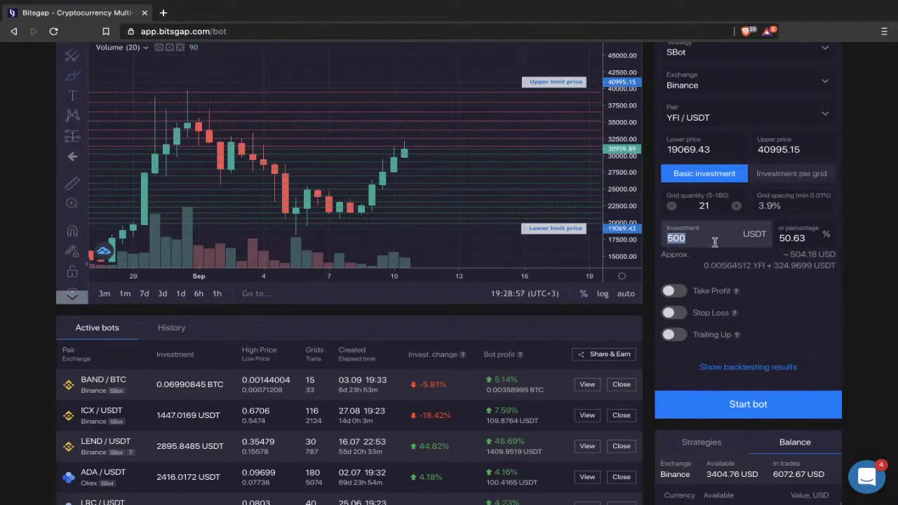
pyautogui.doubleClick(717, 206)
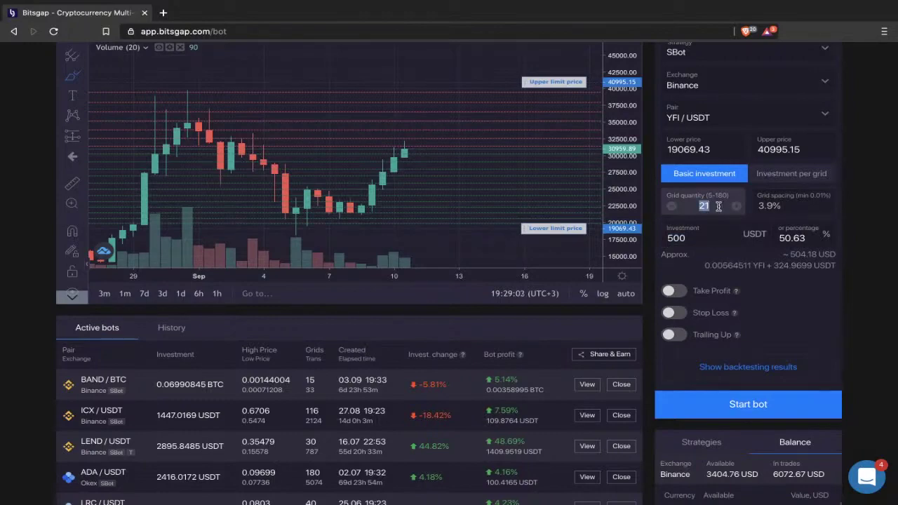
pyautogui.write('50')
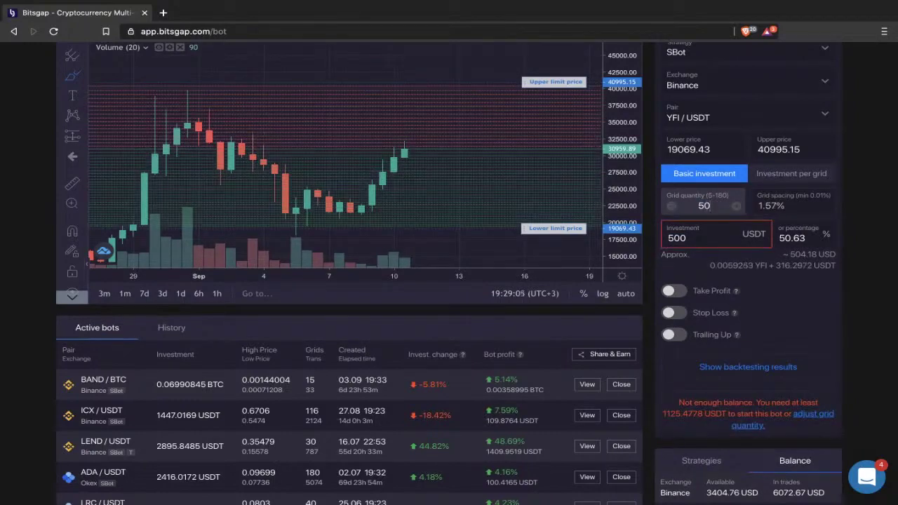
pyautogui.click(764, 415)
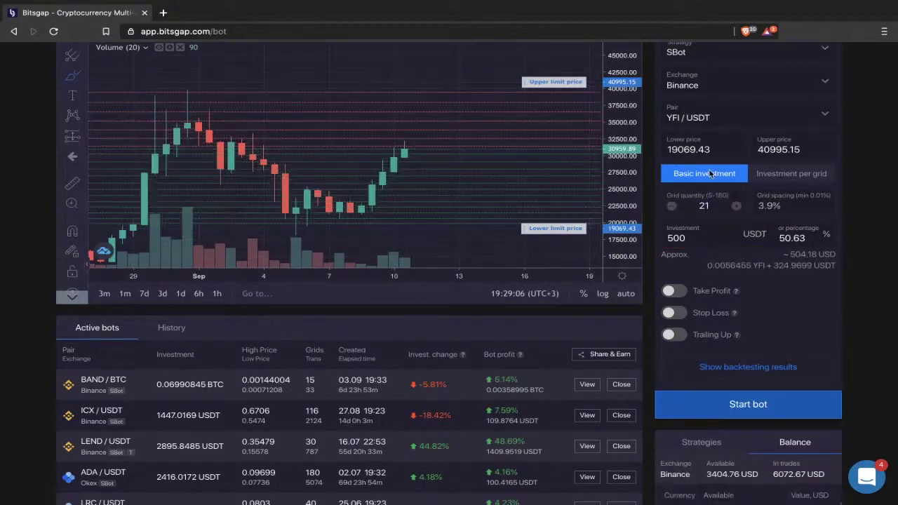
pyautogui.doubleClick(708, 205)
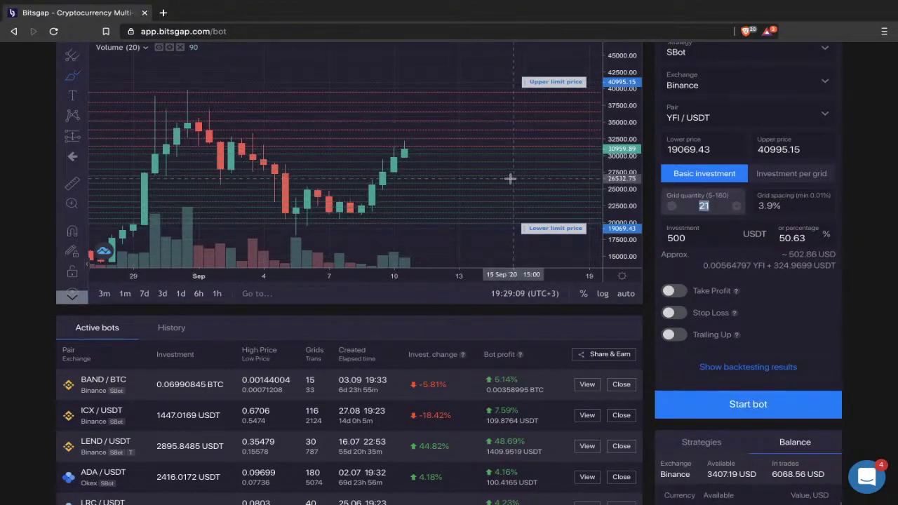
pyautogui.click(622, 195)
# Review the approximate investment split between YFI and USDT and request the start of the YFI / USDT bot.
pyautogui.scroll(1, 463, 325)
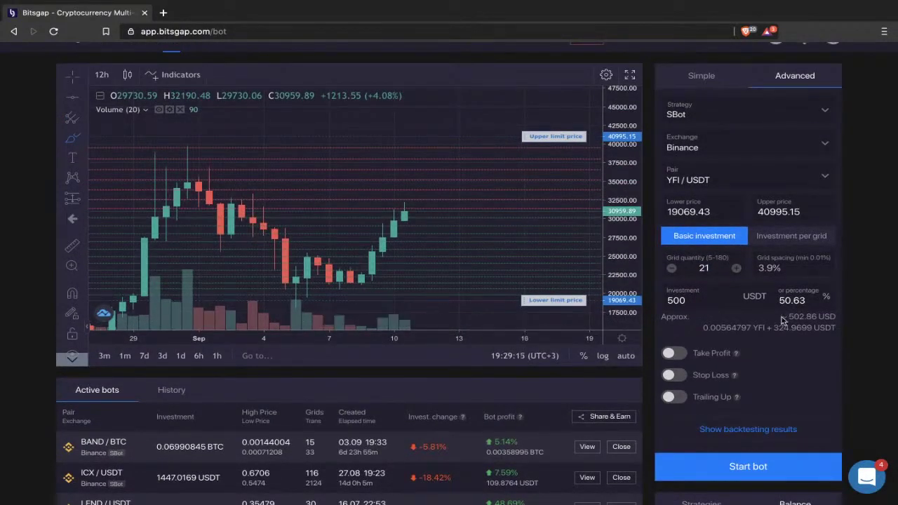
pyautogui.moveTo(780, 316); pyautogui.dragTo(845, 331)
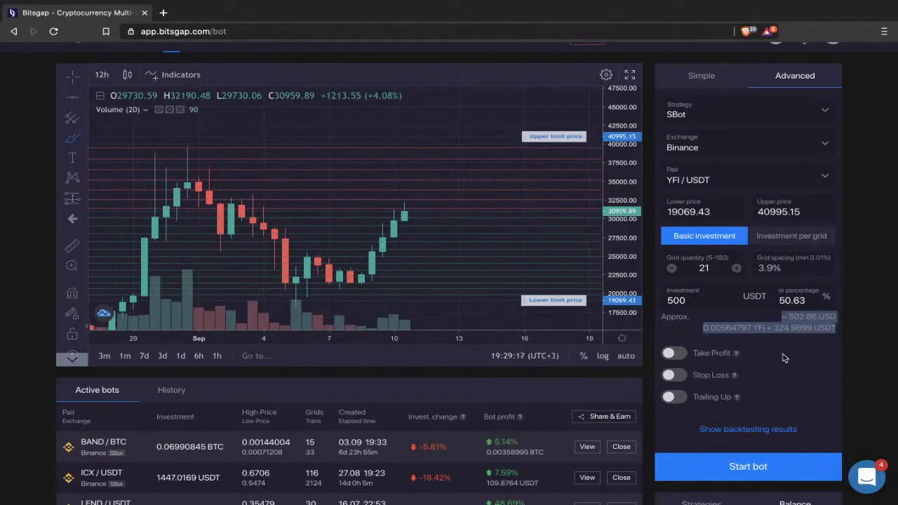
pyautogui.moveTo(704, 327); pyautogui.dragTo(767, 328)
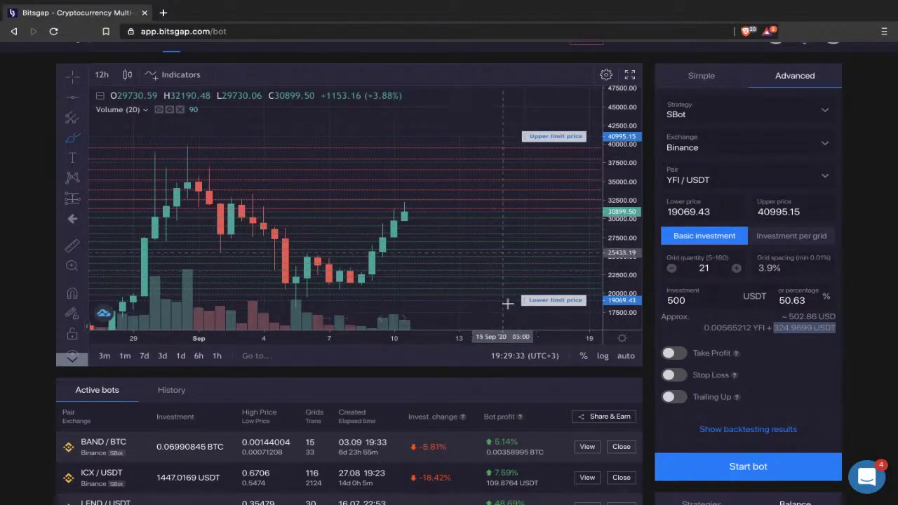
pyautogui.scroll(-1, 768, 348)
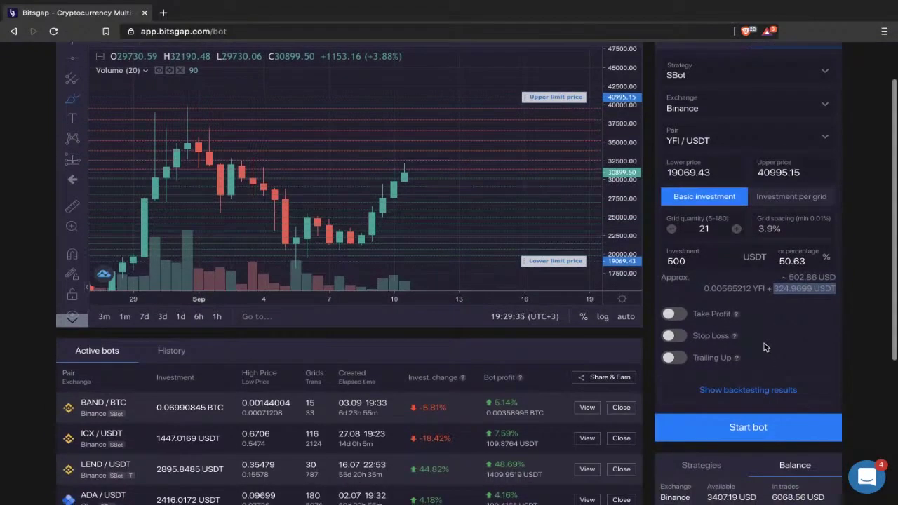
pyautogui.moveTo(704, 291); pyautogui.dragTo(766, 291)
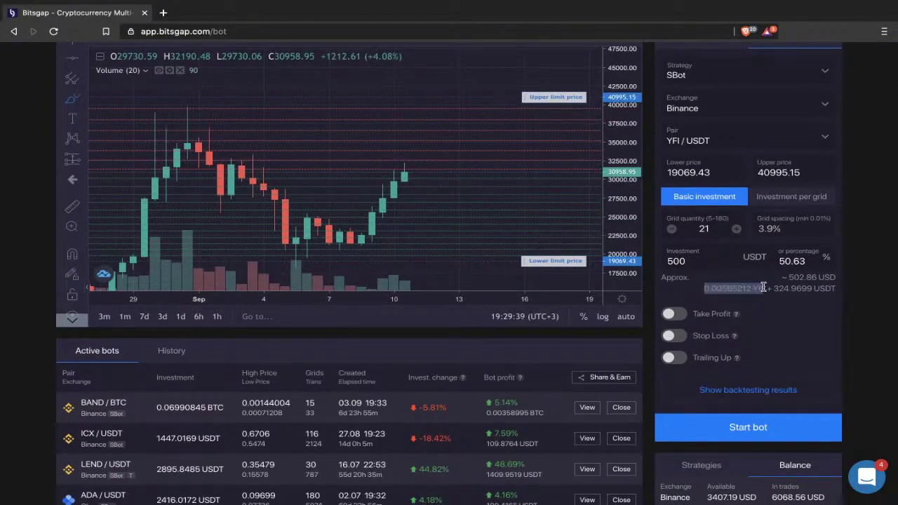
pyautogui.click(748, 435)
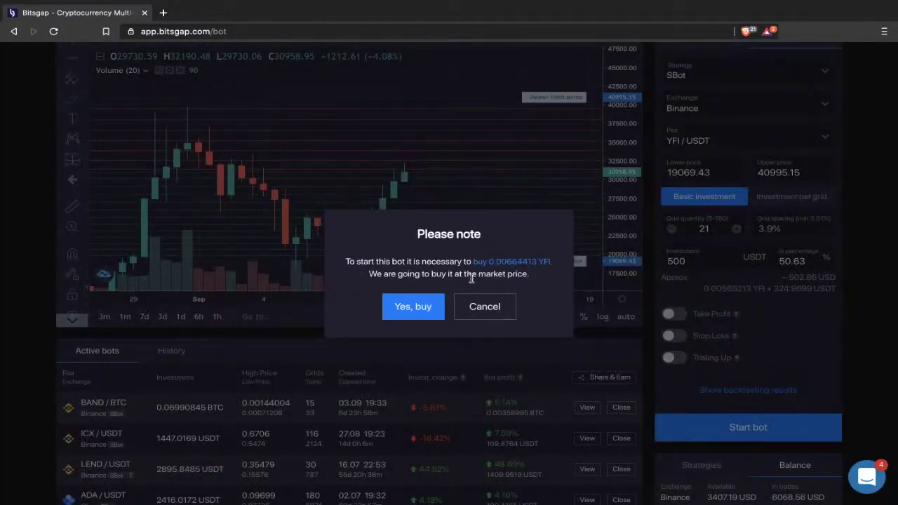
# Examine the notice for the YFI amount to buy and the market price condition for starting the bot.
pyautogui.moveTo(470, 260); pyautogui.dragTo(558, 261)
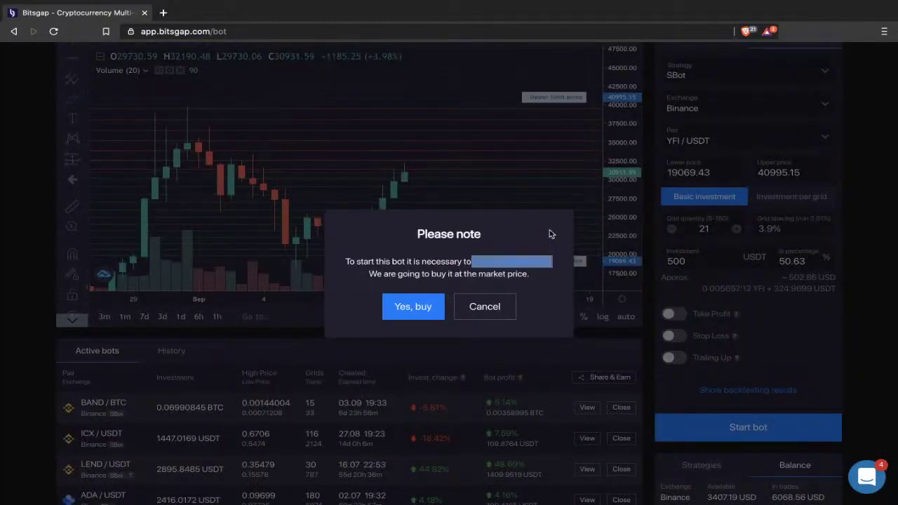
pyautogui.click(549, 229)
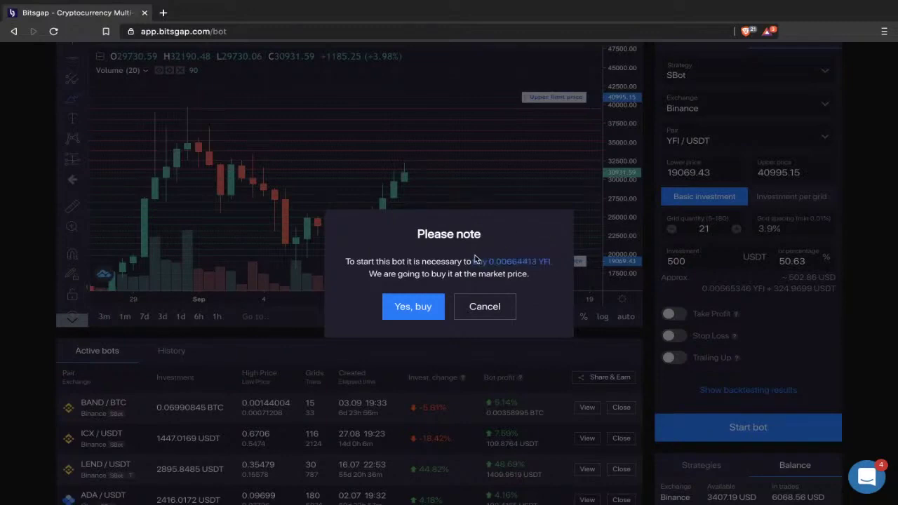
pyautogui.moveTo(473, 260); pyautogui.dragTo(552, 261)
pyautogui.click(533, 243)
pyautogui.moveTo(482, 273); pyautogui.dragTo(531, 276)
pyautogui.click(531, 231)
pyautogui.moveTo(488, 259); pyautogui.dragTo(555, 272)
pyautogui.click(556, 273)
pyautogui.moveTo(487, 261); pyautogui.dragTo(557, 262)
pyautogui.click(540, 243)
pyautogui.moveTo(553, 263); pyautogui.dragTo(491, 261)
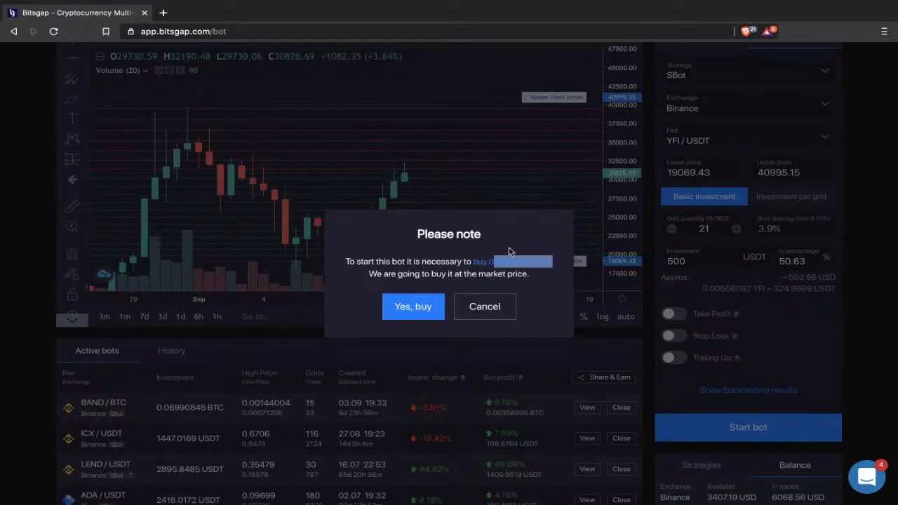
pyautogui.click(510, 247)
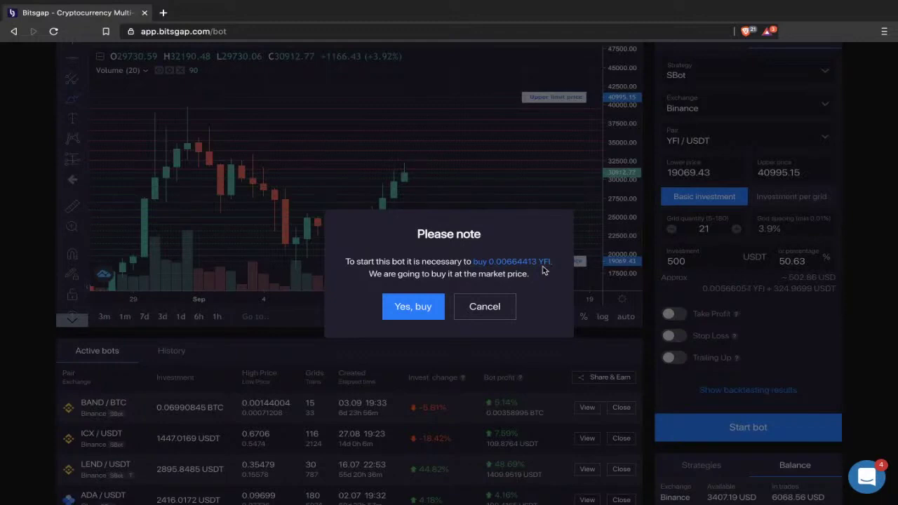
# Confirm the YFI purchase at market price to launch the bot and bring the active bots list into view.
pyautogui.click(417, 307)
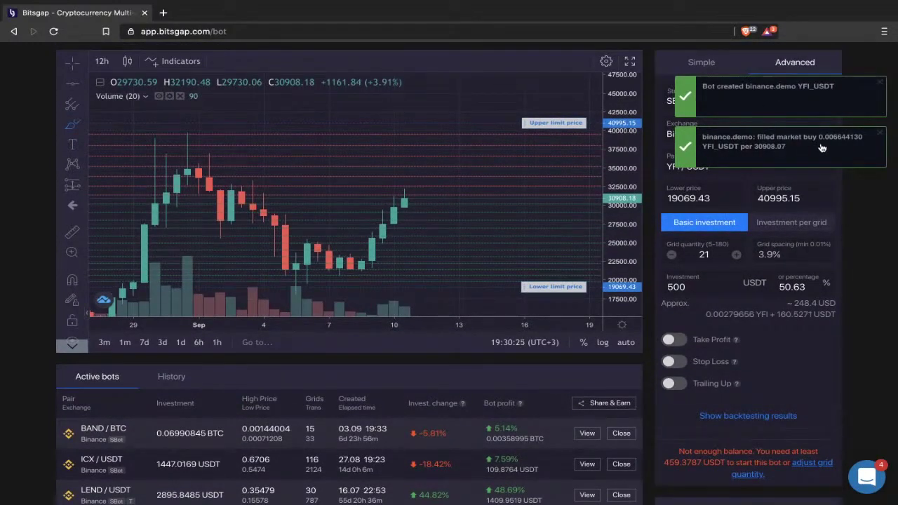
pyautogui.scroll(-1, 429, 370)
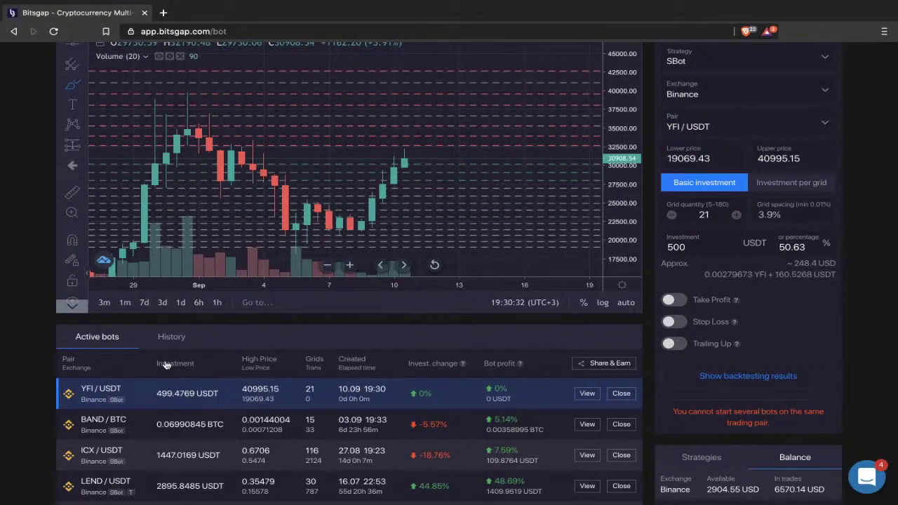
# Review the newly started YFI / USDT bot's price limits and grid count in the active bots list, and check its details.
pyautogui.scroll(-2, 165, 388)
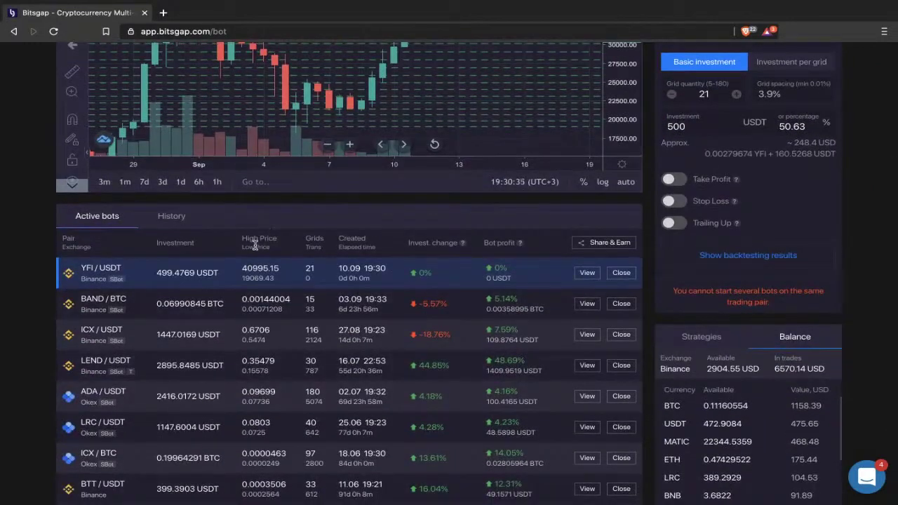
pyautogui.moveTo(242, 246); pyautogui.dragTo(271, 246)
pyautogui.doubleClick(308, 270)
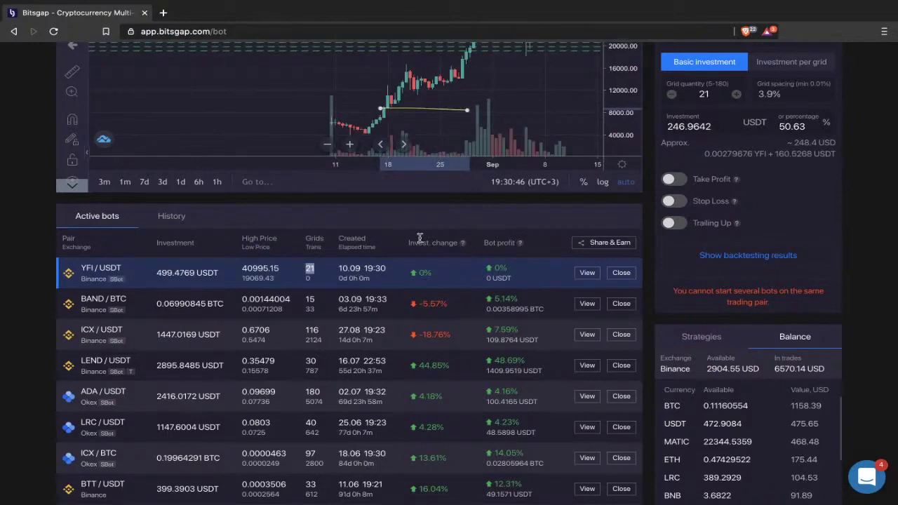
pyautogui.click(587, 273)
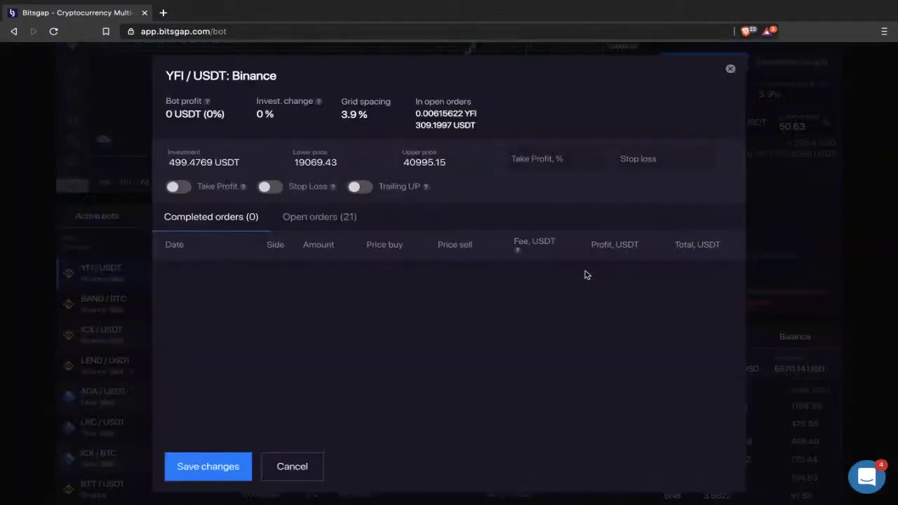
pyautogui.click(731, 69)
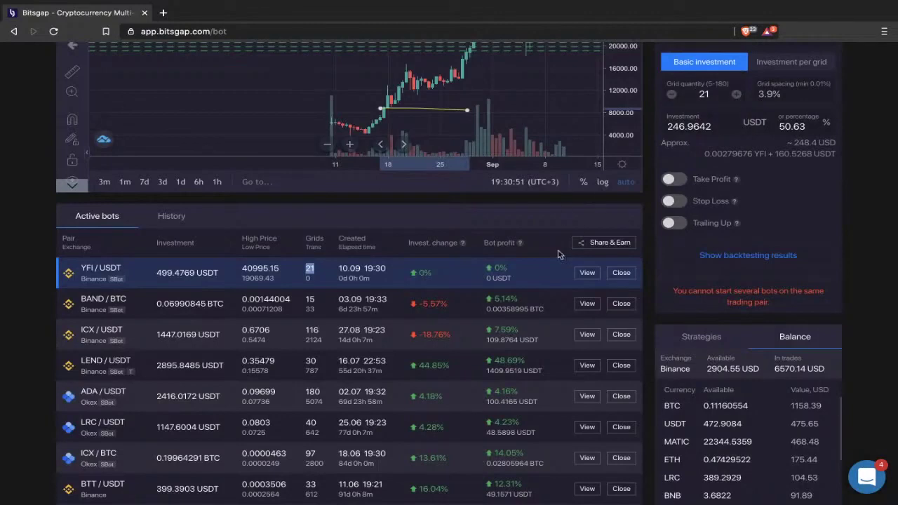
# Examine the YFI and USDT amounts held in open orders in the YFI / USDT bot's details.
pyautogui.click(590, 275)
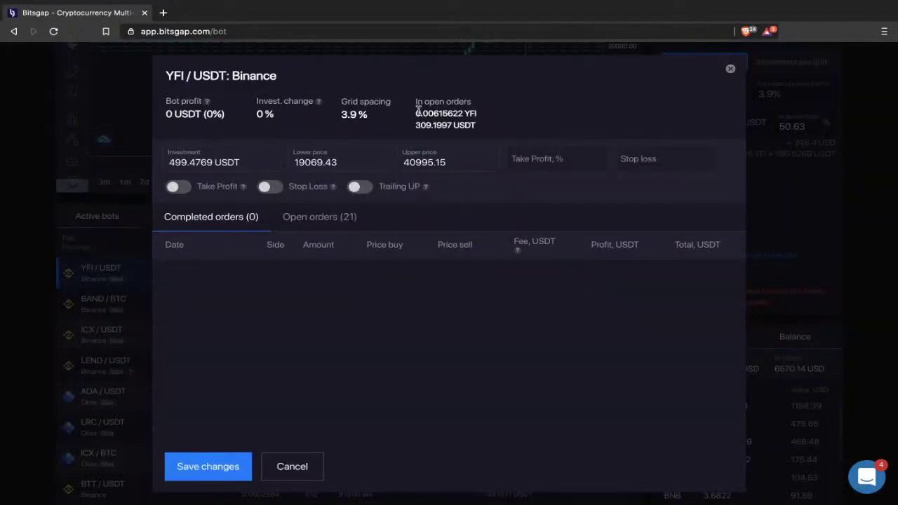
pyautogui.moveTo(417, 112); pyautogui.dragTo(483, 114)
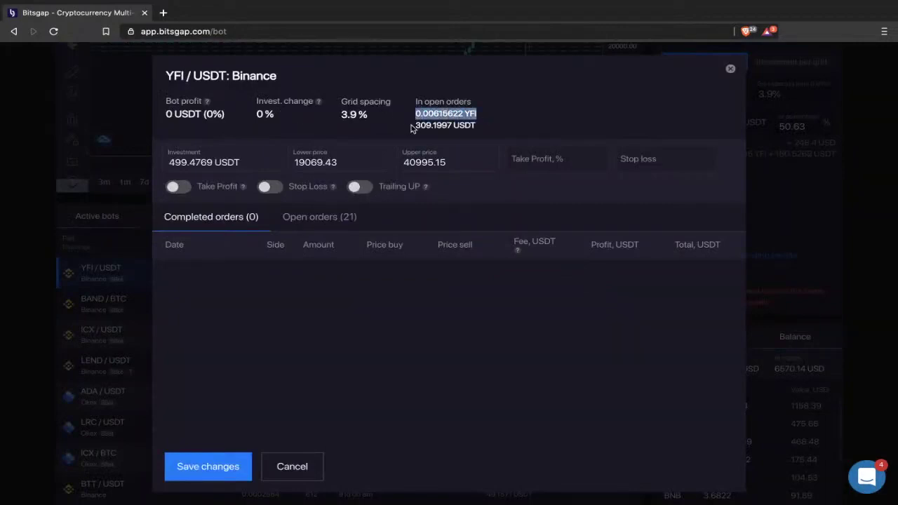
pyautogui.moveTo(414, 127); pyautogui.dragTo(482, 127)
pyautogui.click(517, 115)
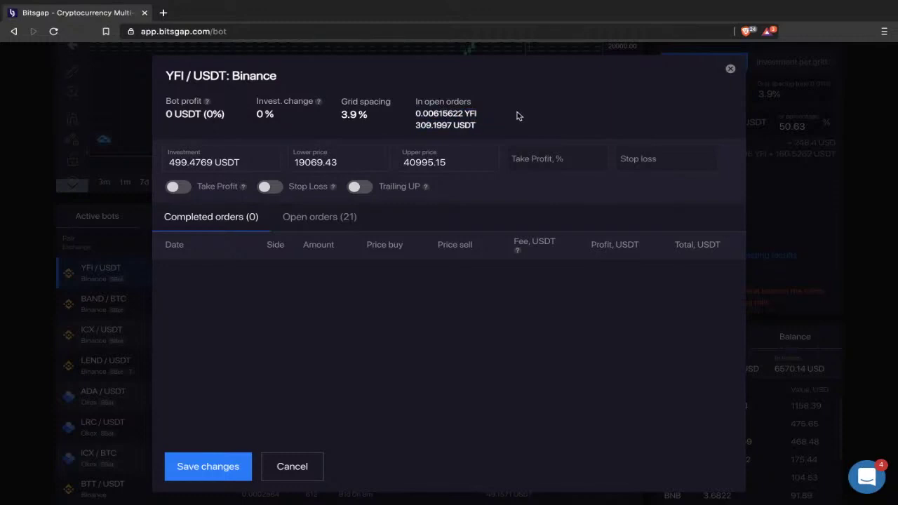
# Look through the YFI / USDT bot's open buy and sell orders and close its details.
pyautogui.click(329, 220)
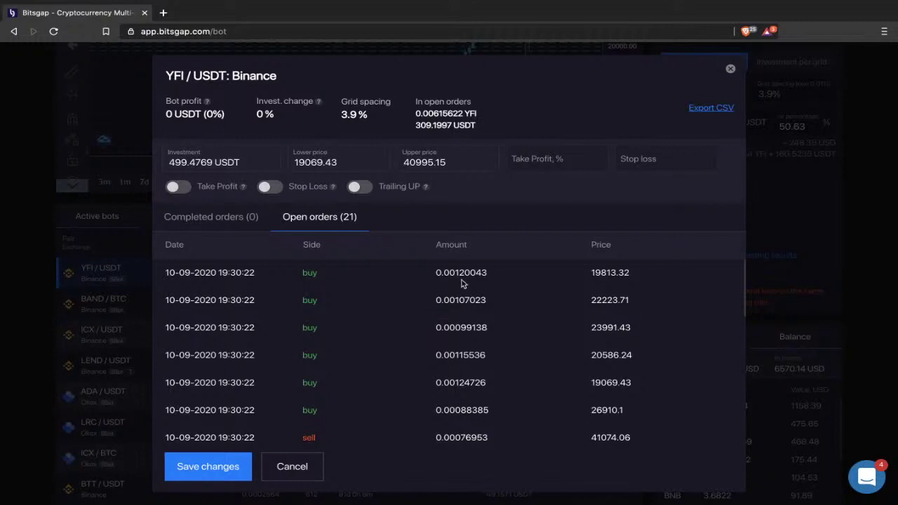
pyautogui.scroll(-3, 462, 284)
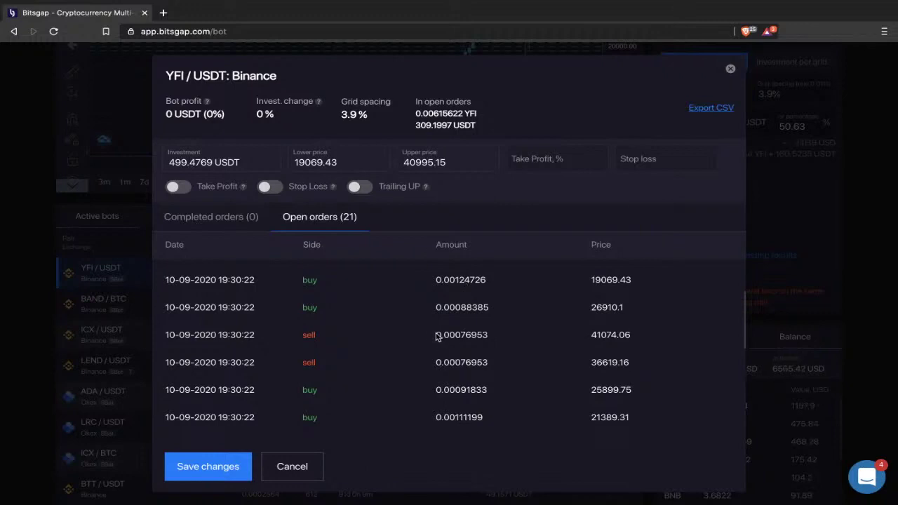
pyautogui.click(729, 70)
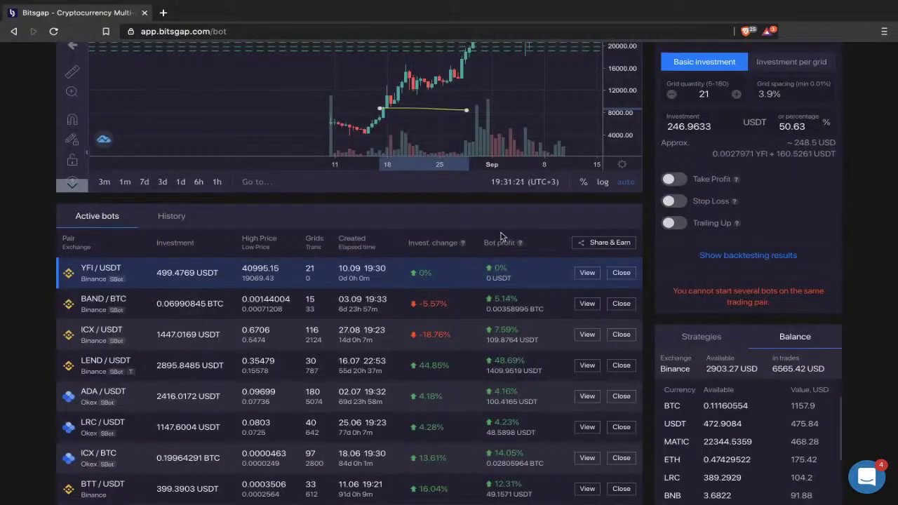
pyautogui.click(584, 277)
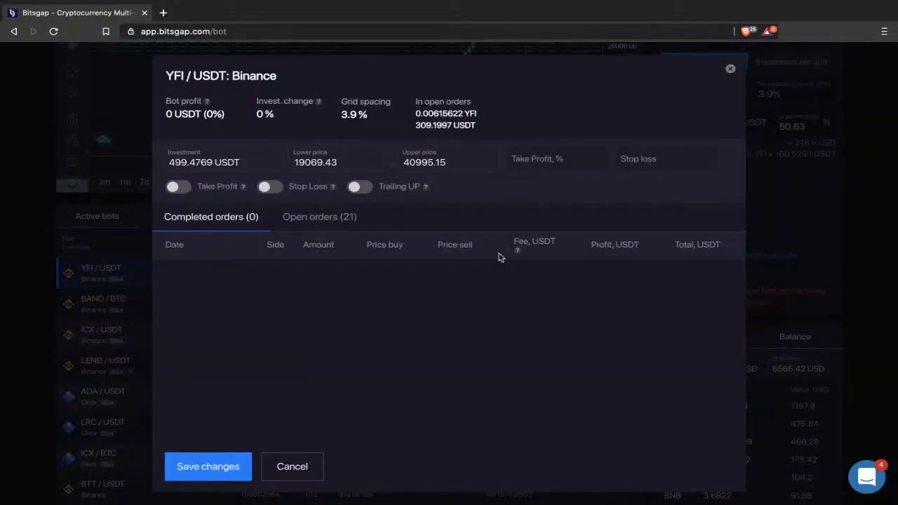
pyautogui.click(730, 69)
pyautogui.scroll(1, 441, 224)
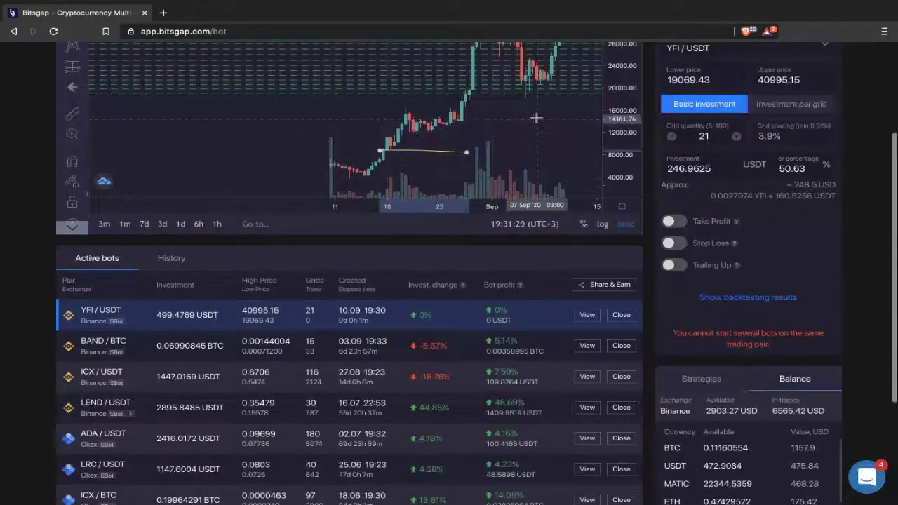
# Examine the ICX / USDT bot's completed orders and their fees, sorting the list by fee.
pyautogui.click(587, 376)
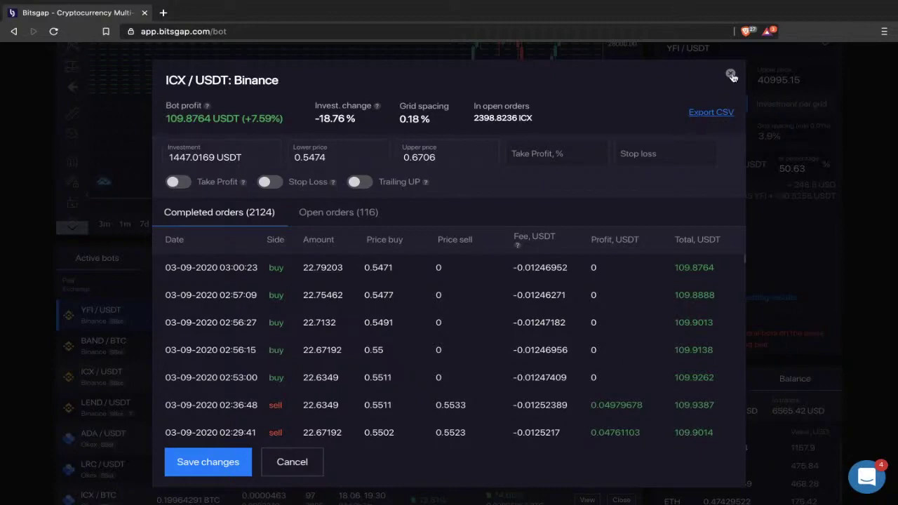
pyautogui.scroll(-10, 456, 308)
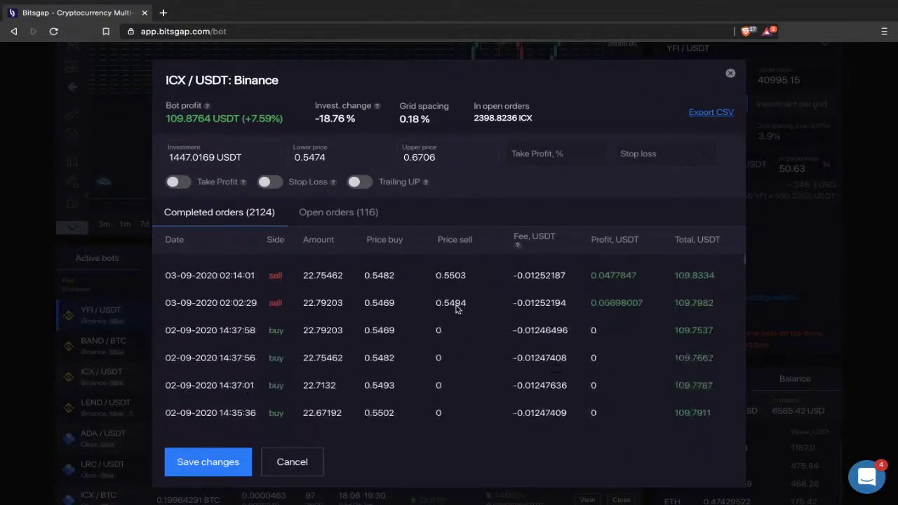
pyautogui.scroll(10, 456, 308)
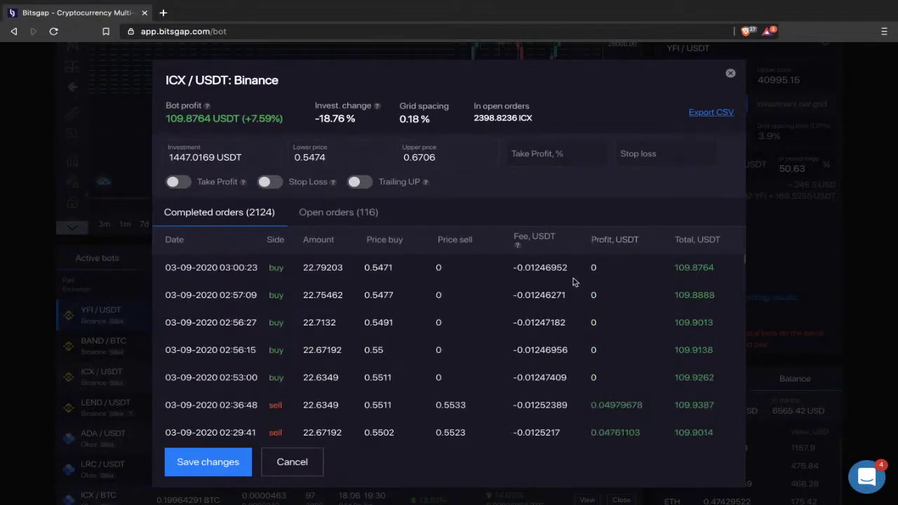
pyautogui.click(550, 240)
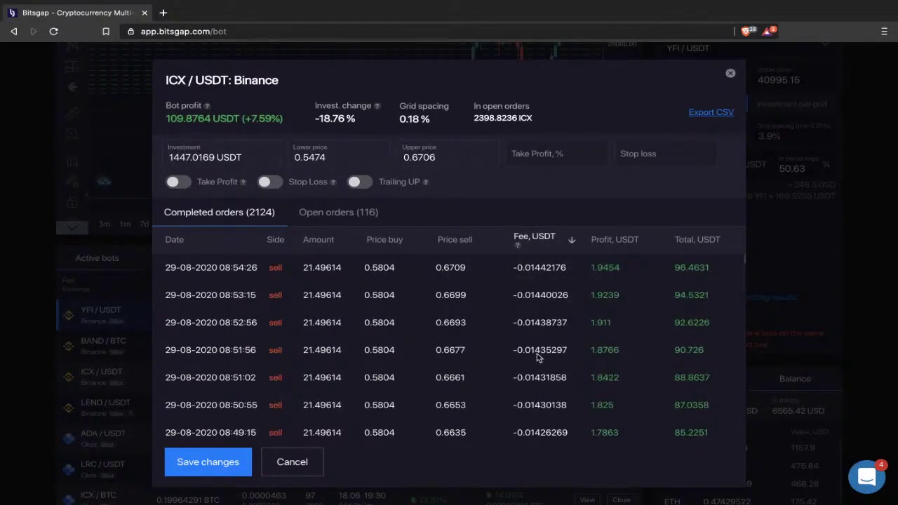
pyautogui.scroll(-5, 542, 285)
pyautogui.scroll(-3, 542, 285)
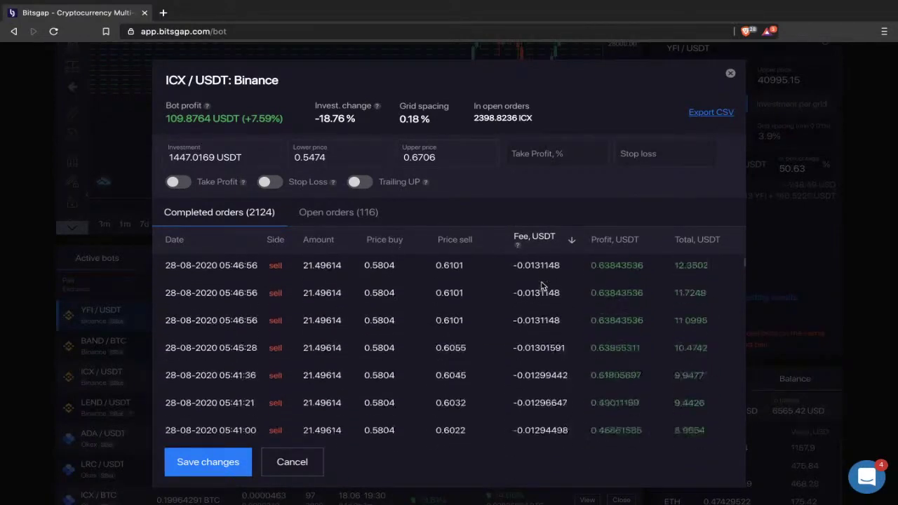
pyautogui.scroll(10, 542, 285)
pyautogui.click(730, 73)
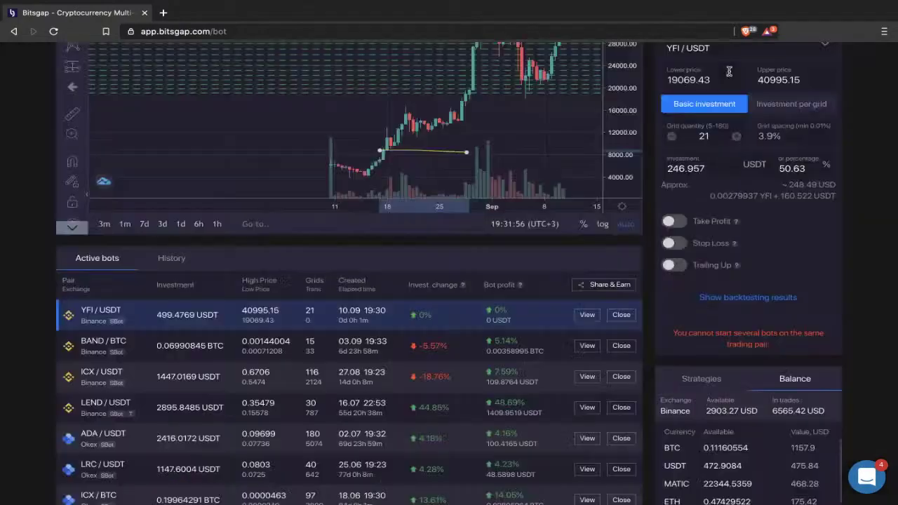
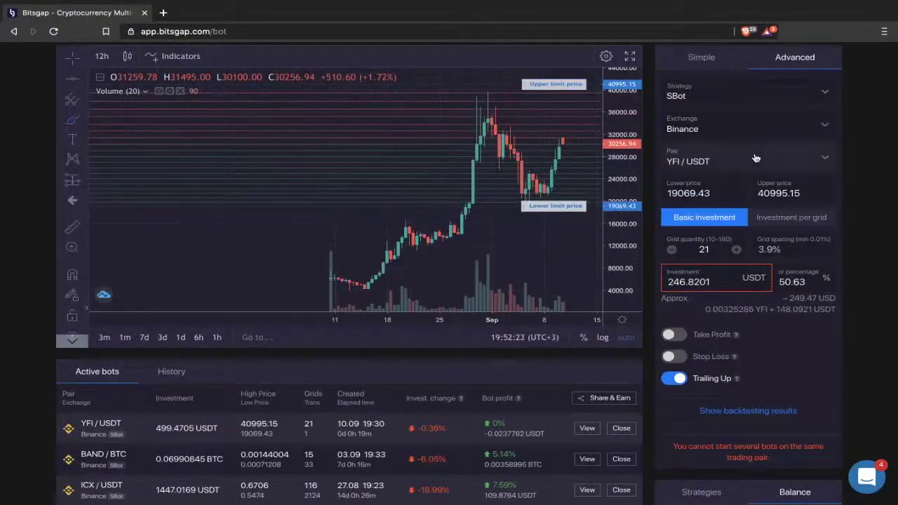
# Turn on Trailing Up for the active YFI / USDT bot and save the changes.
pyautogui.scroll(1, 787, 366)
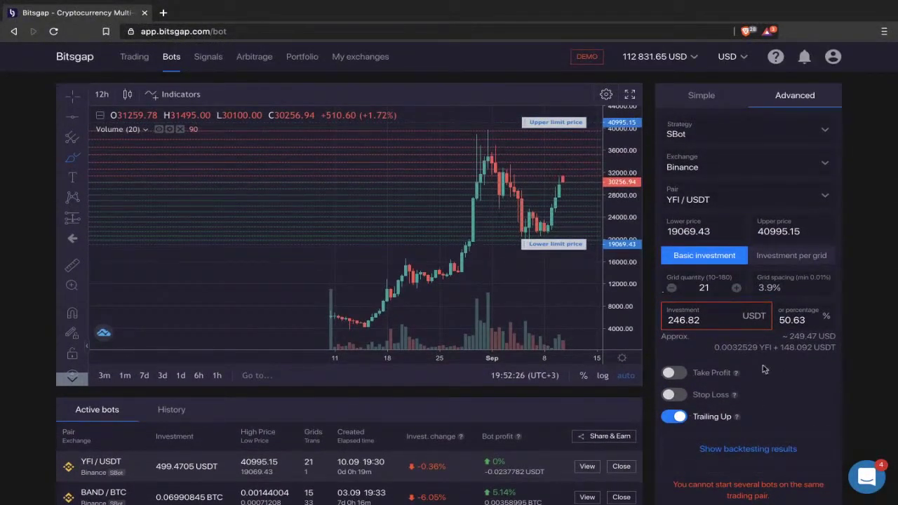
pyautogui.scroll(-2, 646, 307)
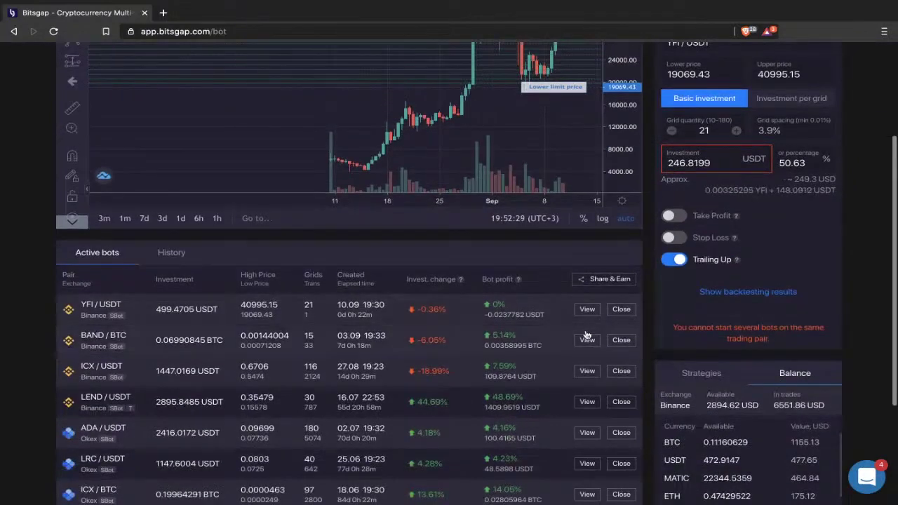
pyautogui.moveTo(507, 319)
pyautogui.scroll(-1, 508, 317)
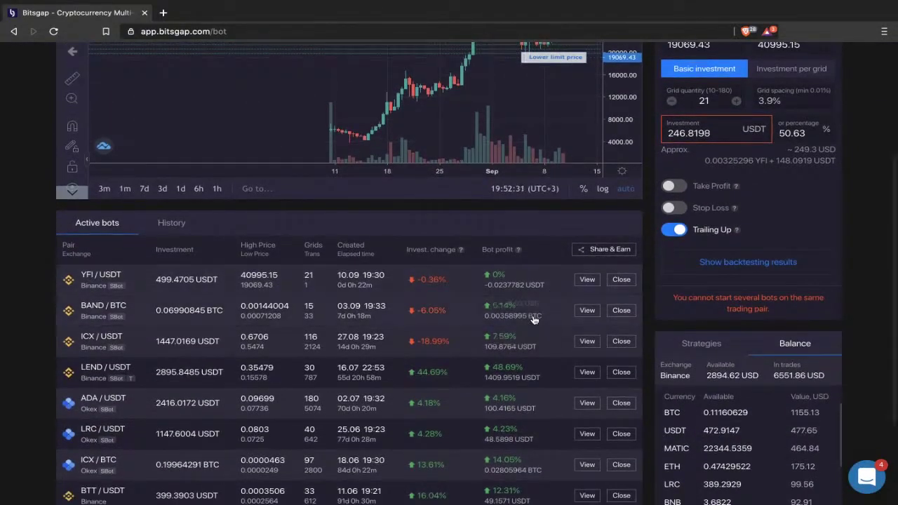
pyautogui.scroll(-1, 561, 308)
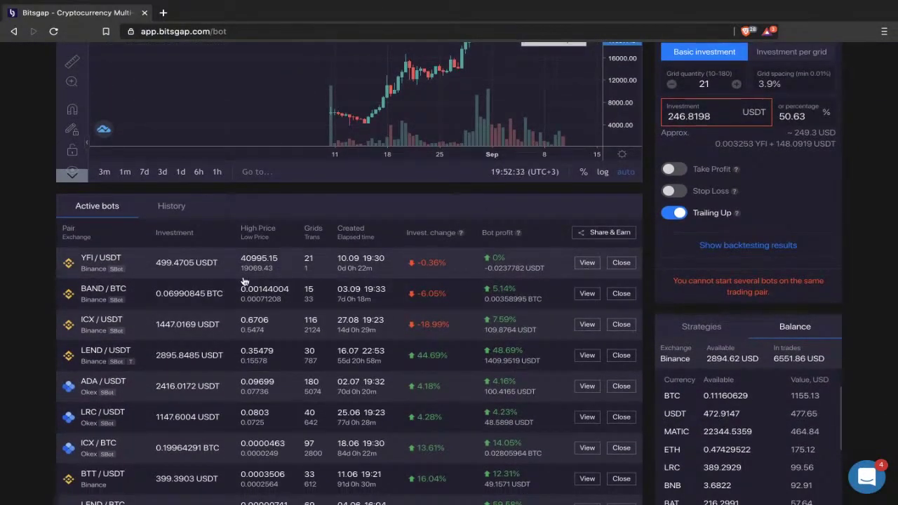
pyautogui.scroll(-3, 309, 379)
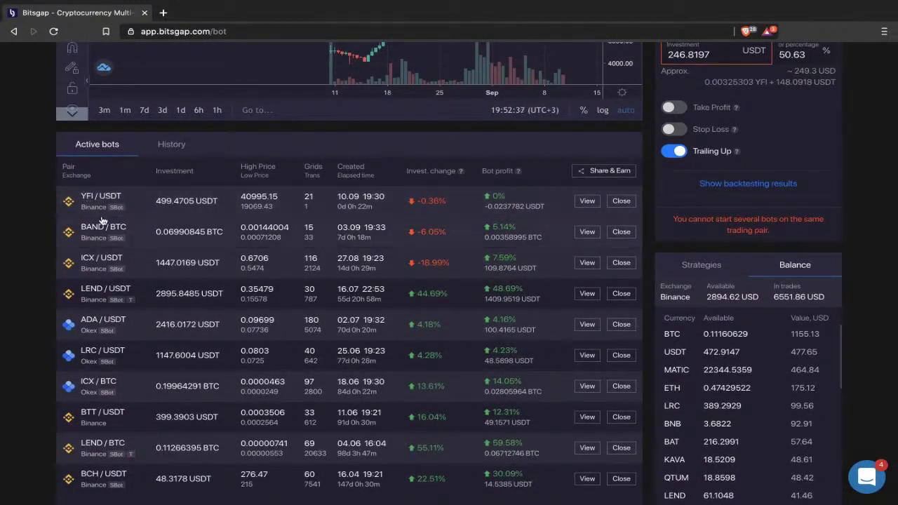
pyautogui.scroll(1, 98, 211)
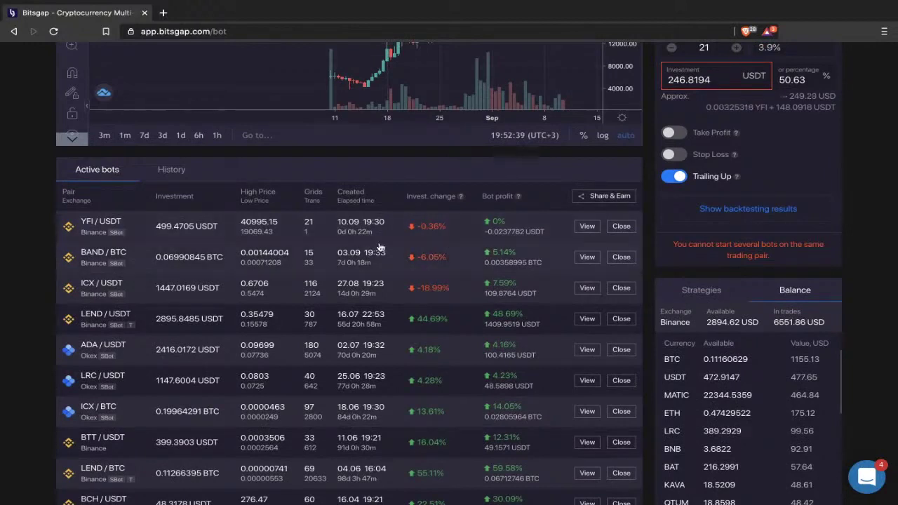
pyautogui.click(587, 227)
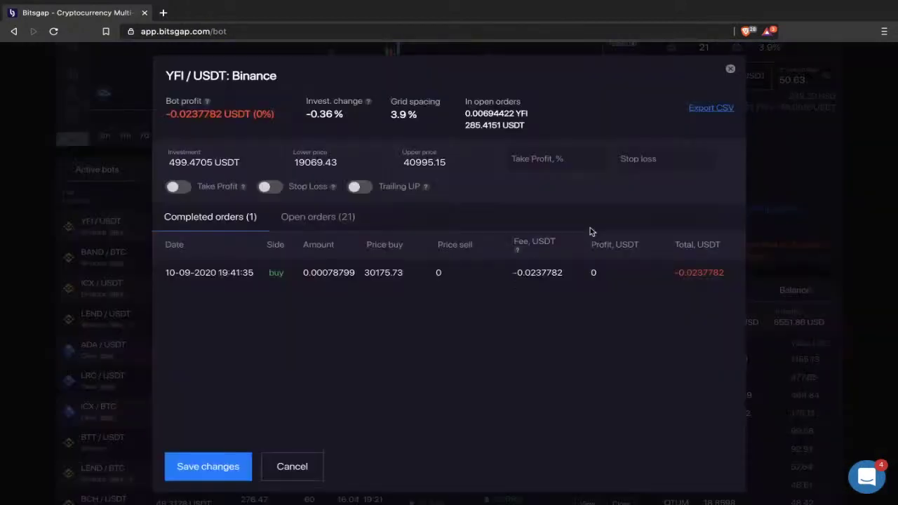
pyautogui.click(356, 188)
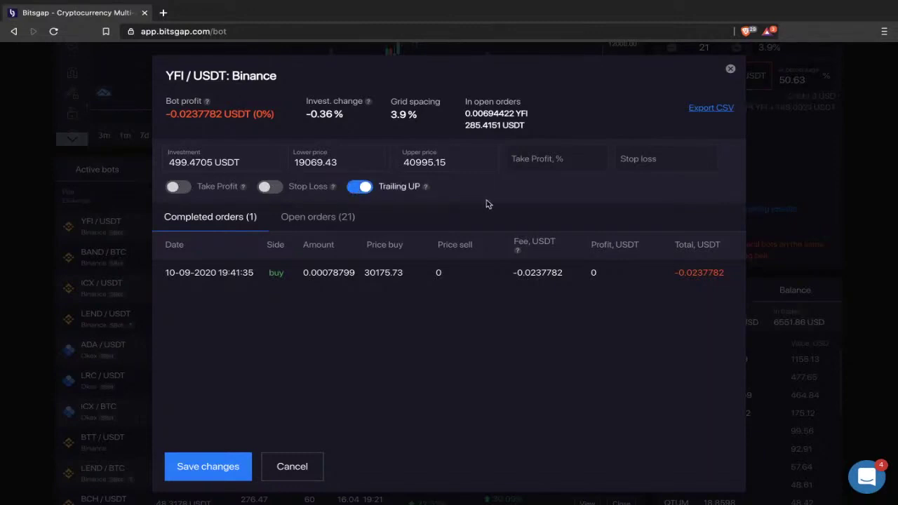
pyautogui.click(203, 465)
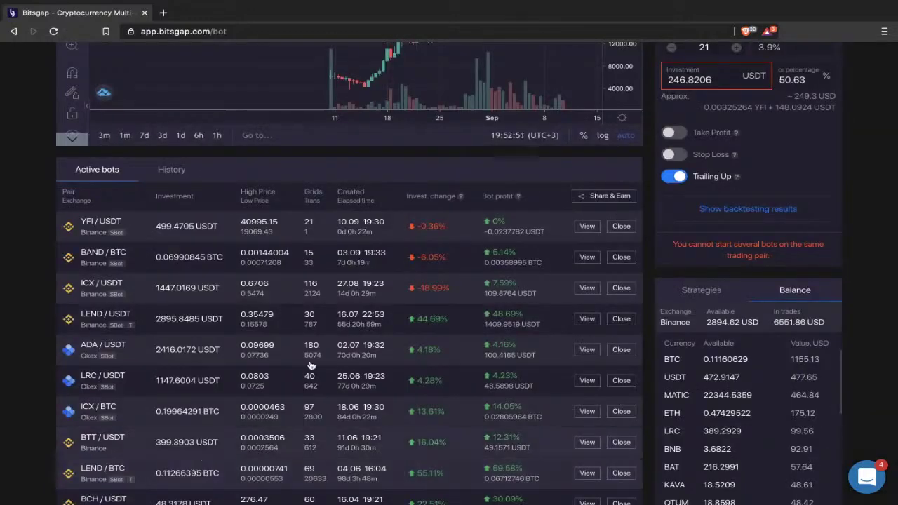
# Select the YFI / USDT bot among the active bots to view its grid orders on the price chart.
pyautogui.scroll(1, 404, 308)
pyautogui.scroll(3, 404, 308)
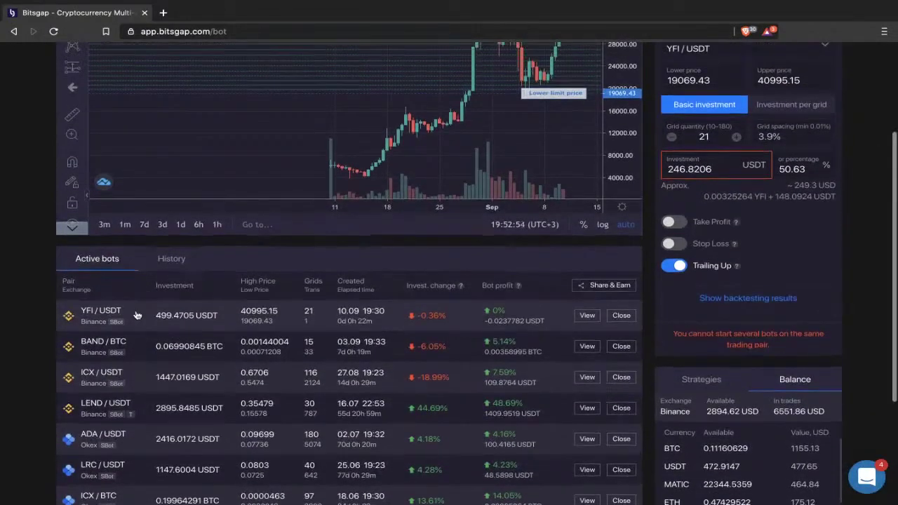
pyautogui.click(138, 315)
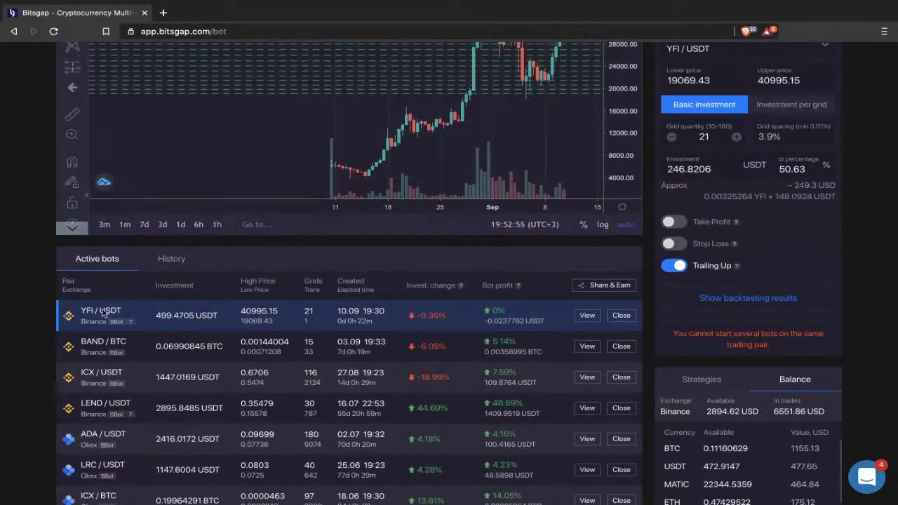
pyautogui.scroll(3, 294, 303)
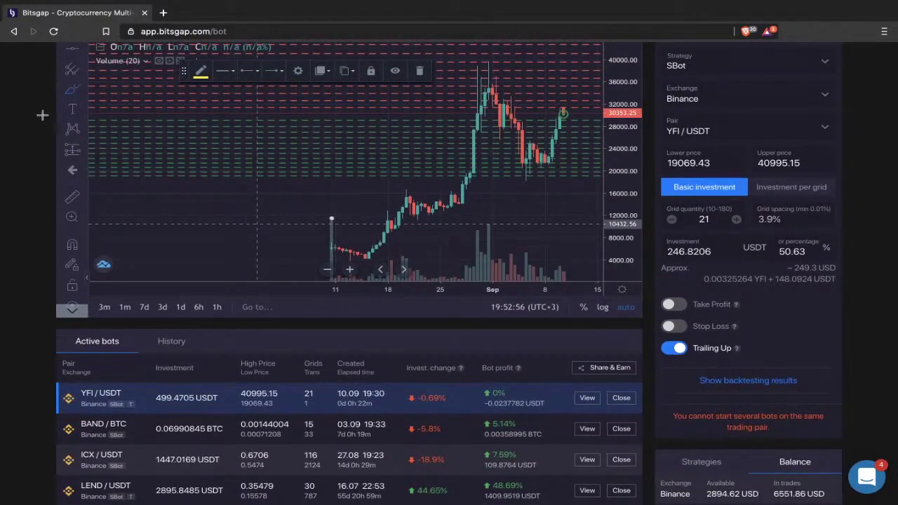
pyautogui.scroll(3, 184, 323)
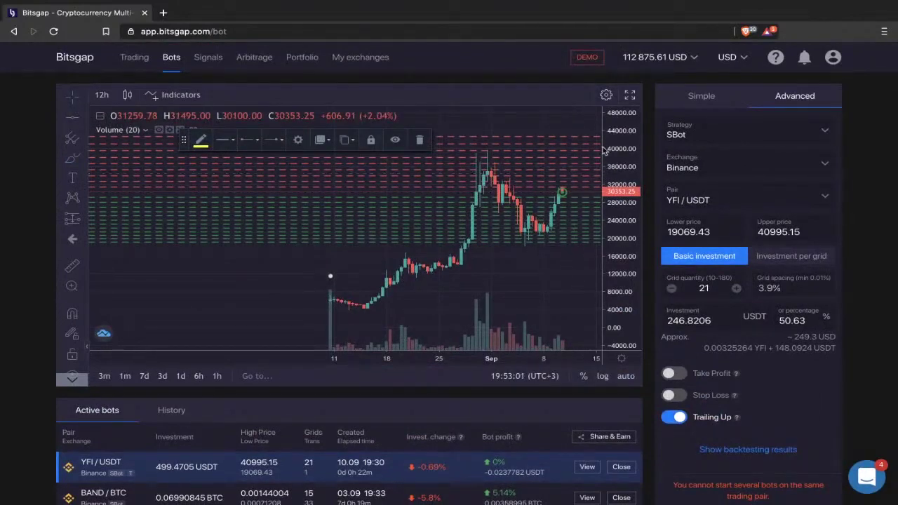
# Sketch a rising freehand price path above the bot's highest grid line and delete it.
pyautogui.moveTo(573, 126); pyautogui.dragTo(369, 184)
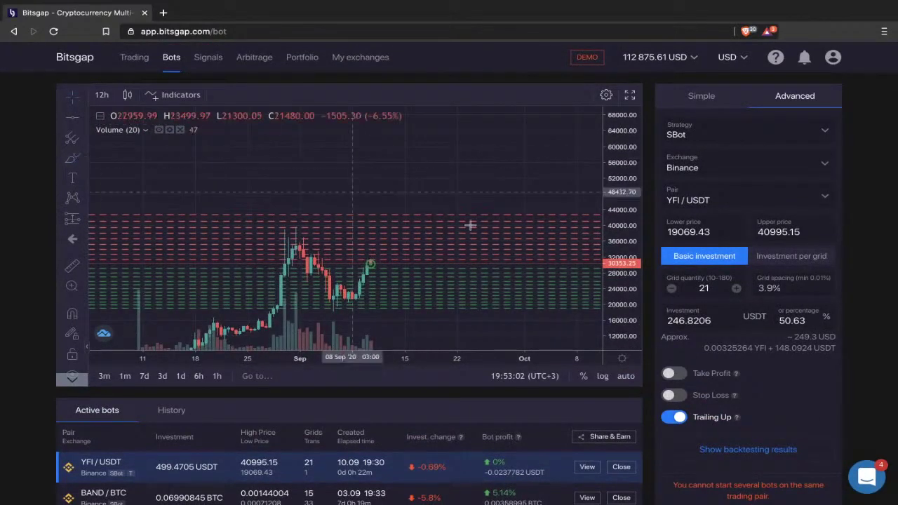
pyautogui.moveTo(433, 213)
pyautogui.mouseDown()
pyautogui.moveTo(449, 214)
pyautogui.moveTo(465, 176)
pyautogui.moveTo(554, 133)
pyautogui.mouseUp()
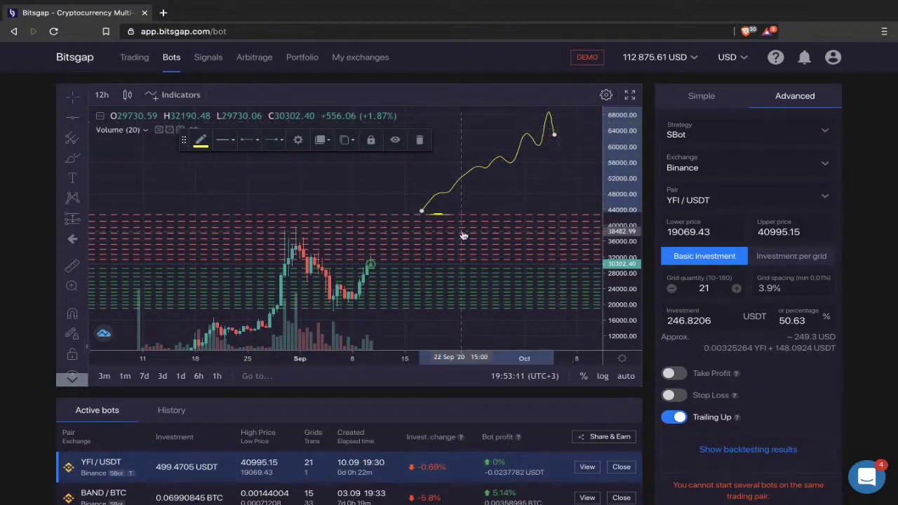
pyautogui.press('Delete')
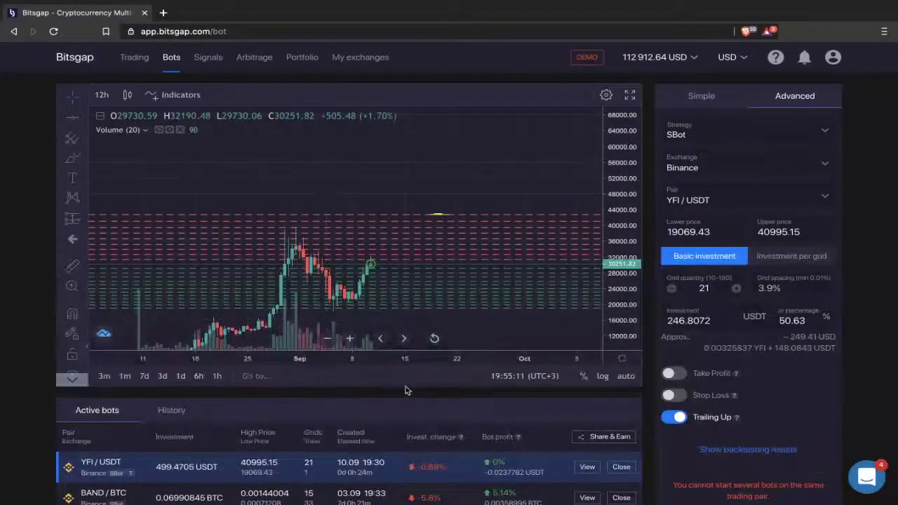
# Review the methods offered for closing the active YFI / USDT bot and cancel without closing it.
pyautogui.scroll(-1, 468, 394)
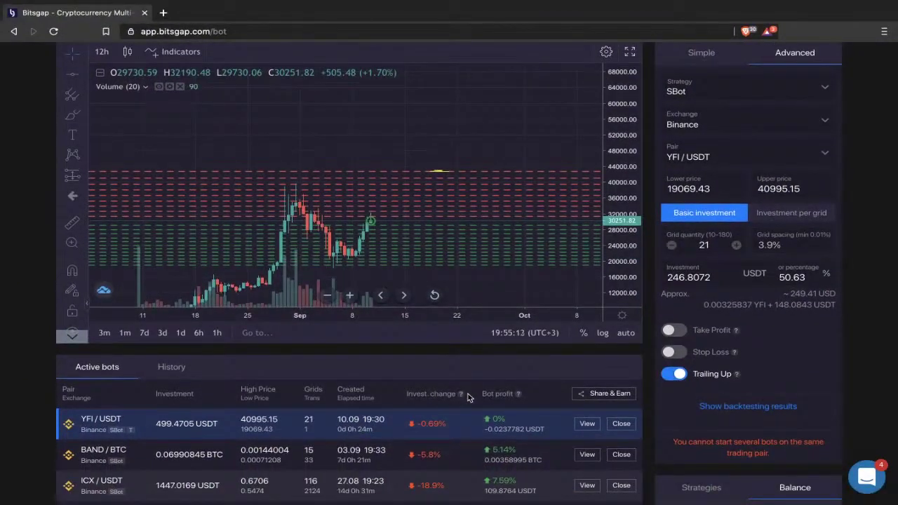
pyautogui.scroll(-5, 490, 370)
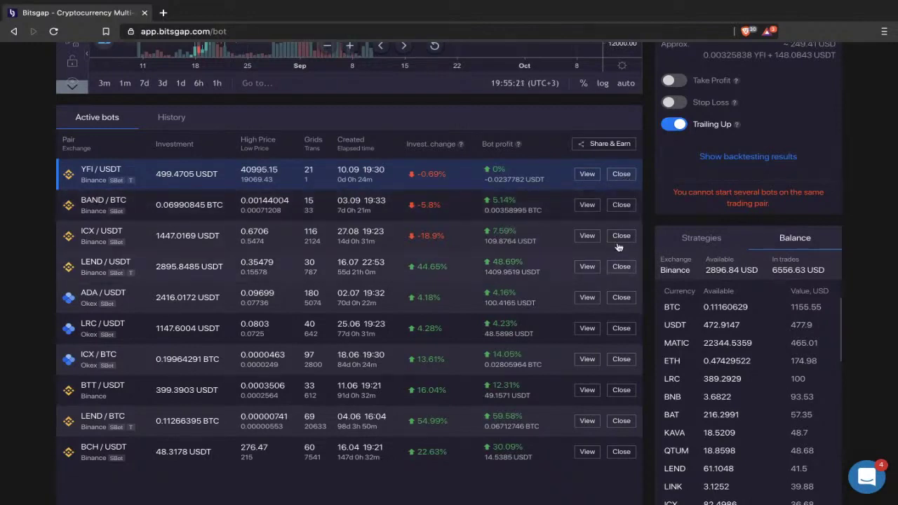
pyautogui.click(622, 178)
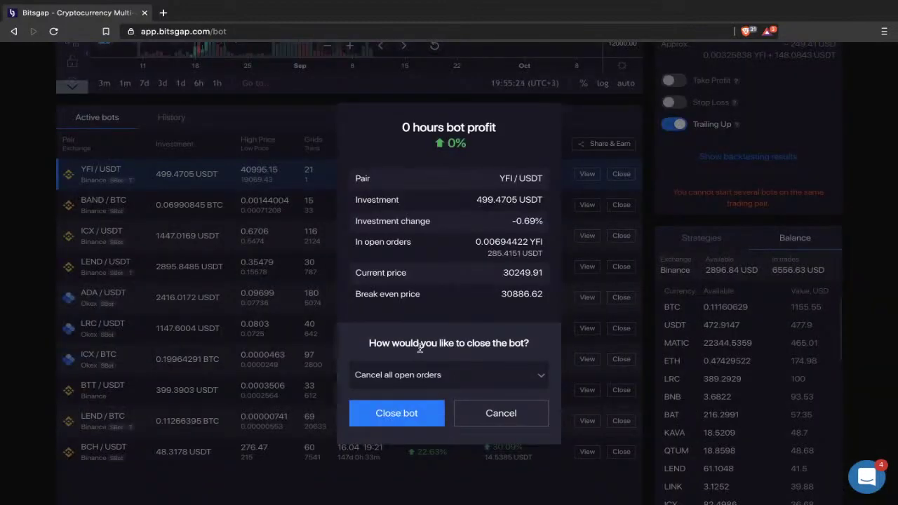
pyautogui.click(449, 372)
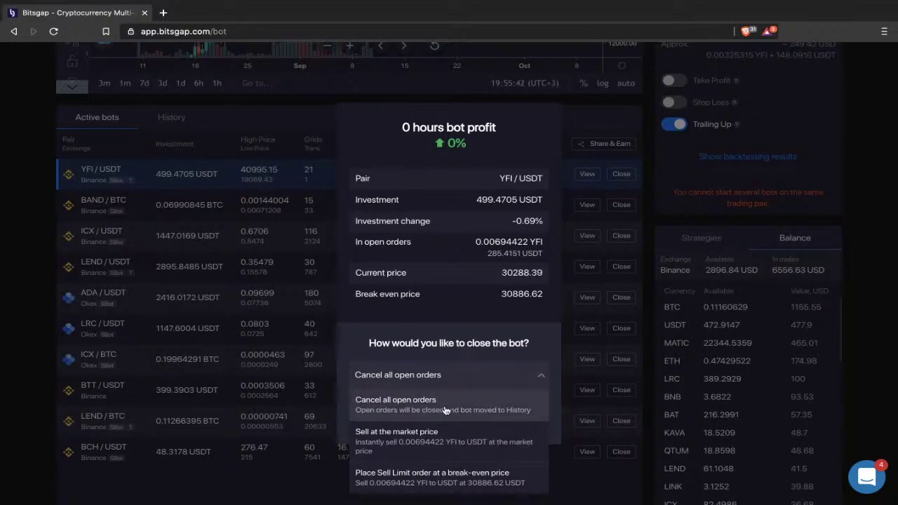
pyautogui.click(499, 243)
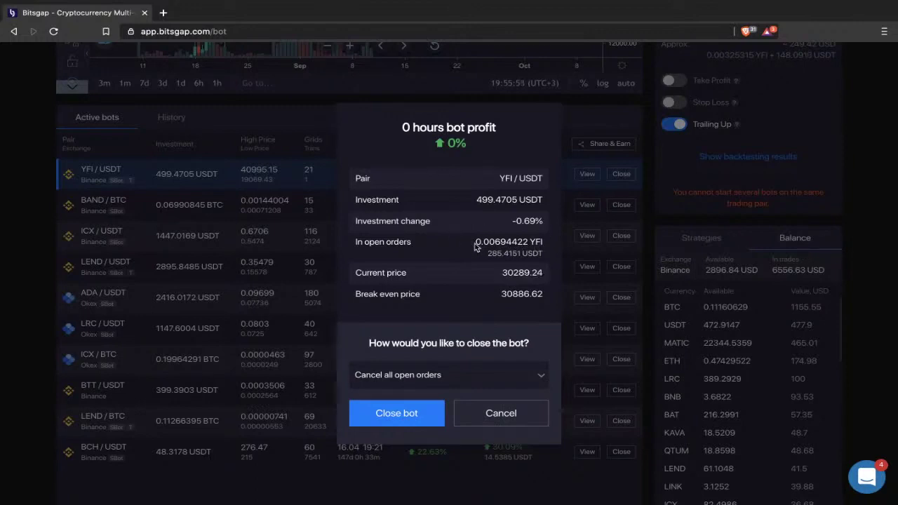
pyautogui.moveTo(475, 243); pyautogui.dragTo(544, 245)
pyautogui.click(449, 375)
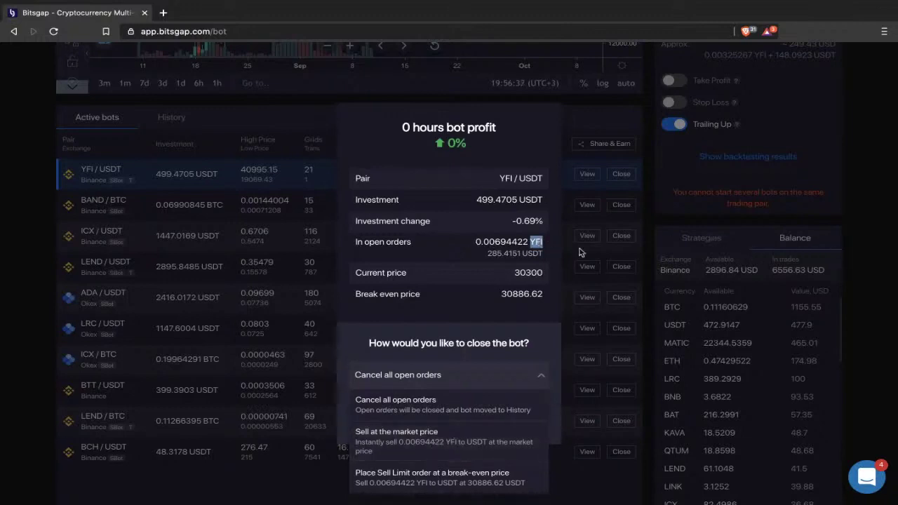
pyautogui.click(452, 226)
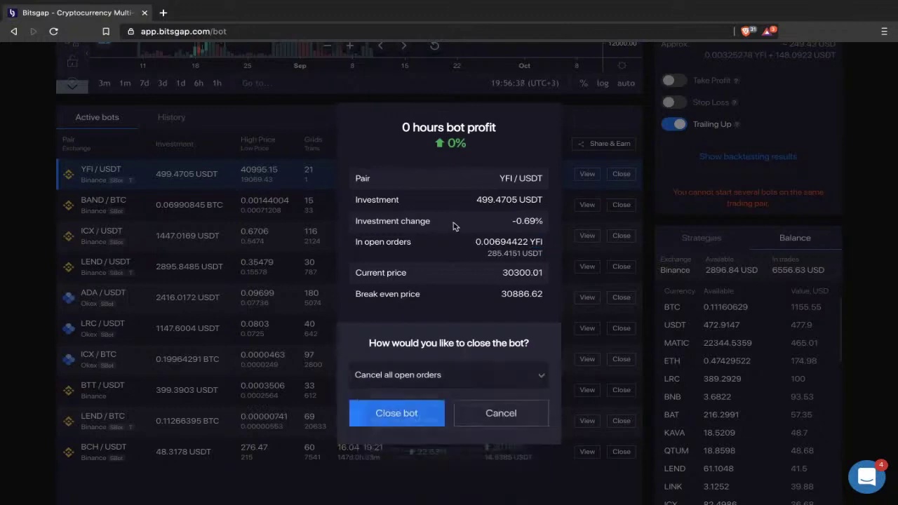
pyautogui.click(454, 375)
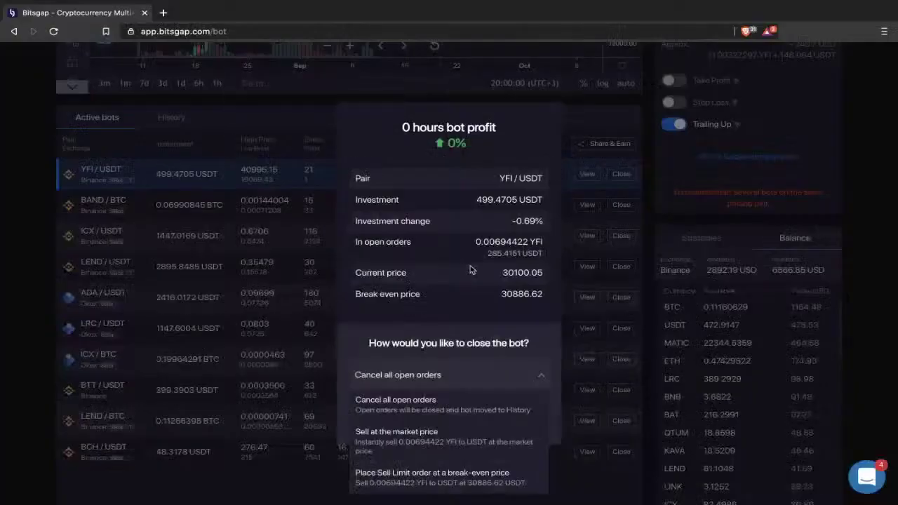
pyautogui.click(505, 403)
pyautogui.click(512, 415)
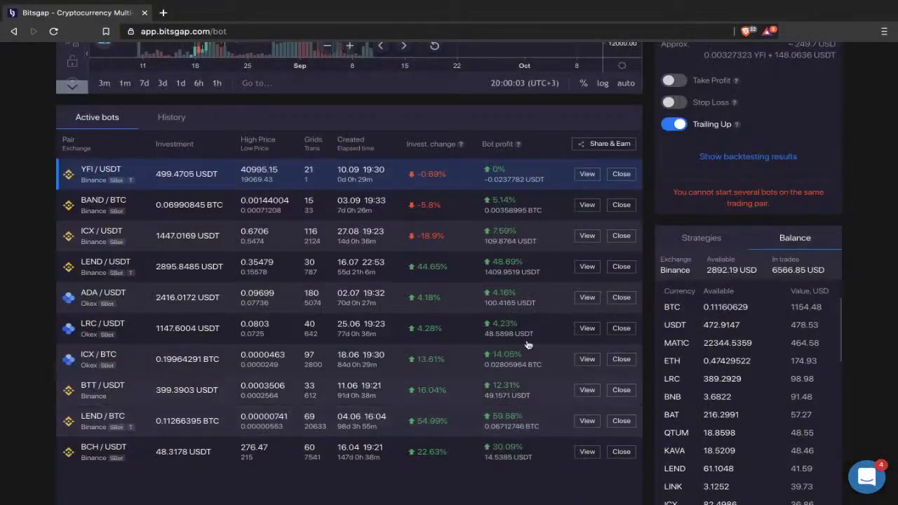
# Try turning on Stop Loss in the active YFI / USDT bot's details and leave without saving.
pyautogui.scroll(3, 526, 330)
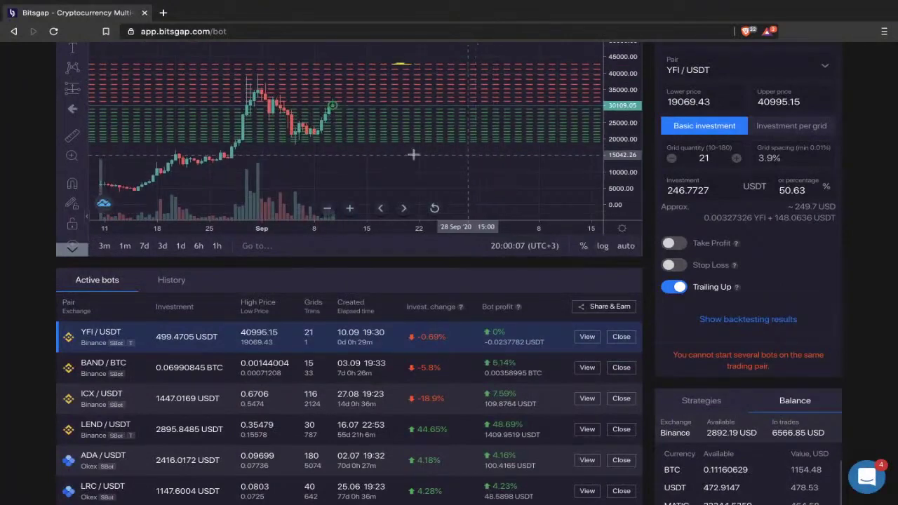
pyautogui.scroll(1, 295, 238)
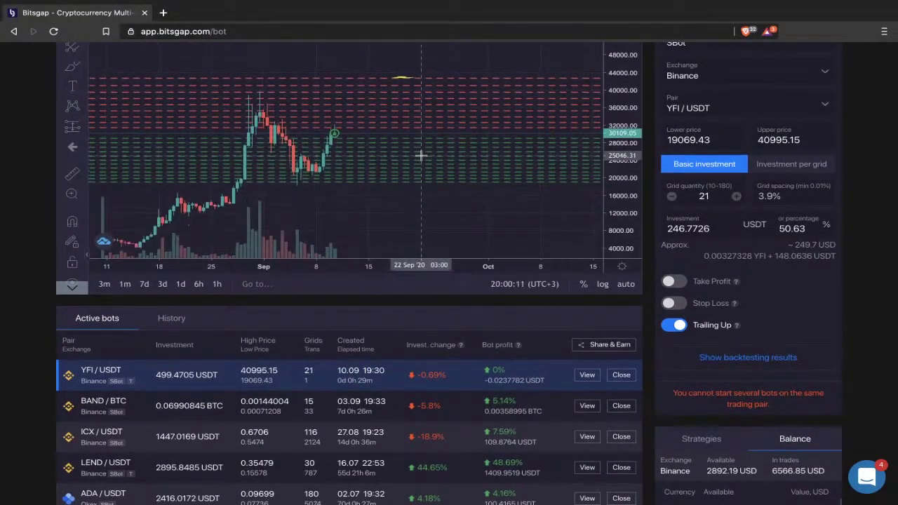
pyautogui.scroll(1, 355, 310)
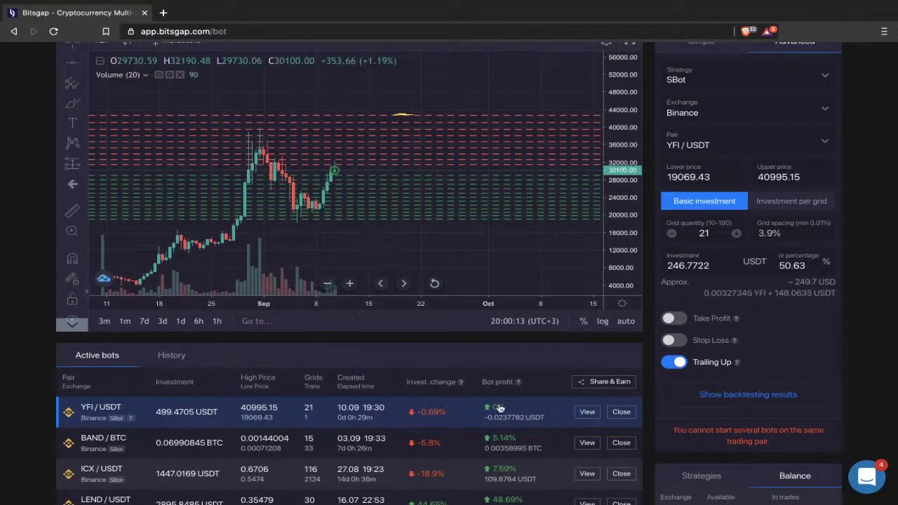
pyautogui.click(587, 412)
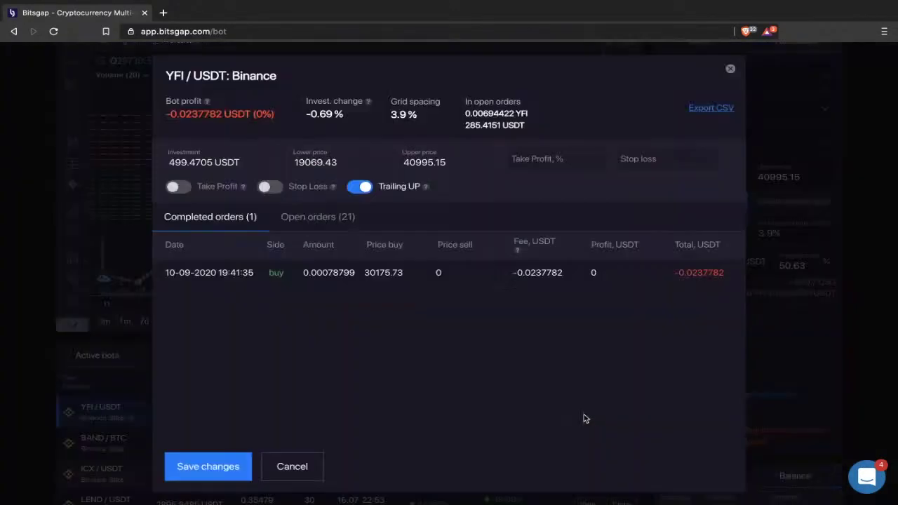
pyautogui.click(270, 186)
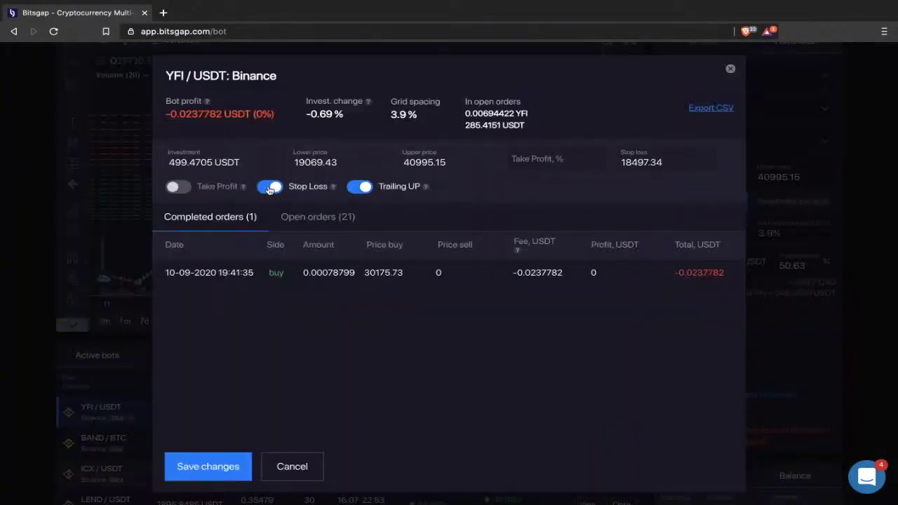
pyautogui.click(730, 69)
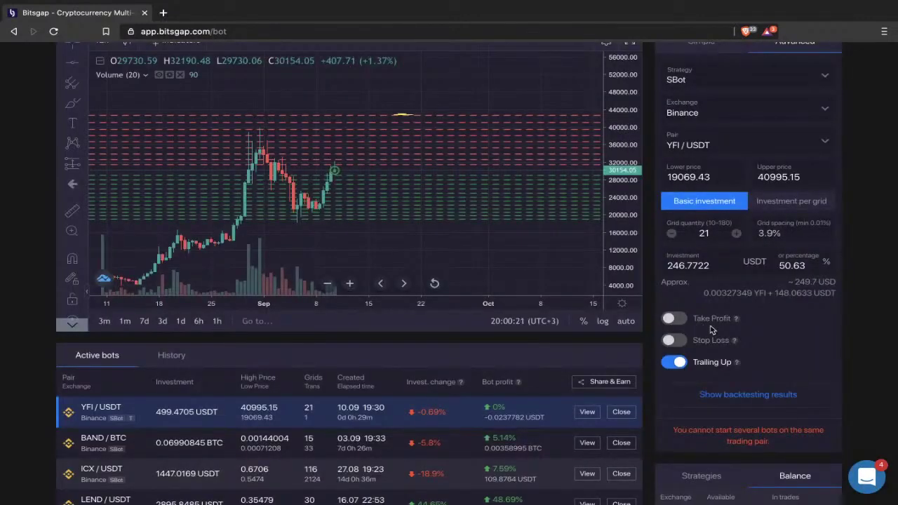
# Turn on Stop Loss in the YFI / USDT bot setup form and set its price to 18500.
pyautogui.click(674, 339)
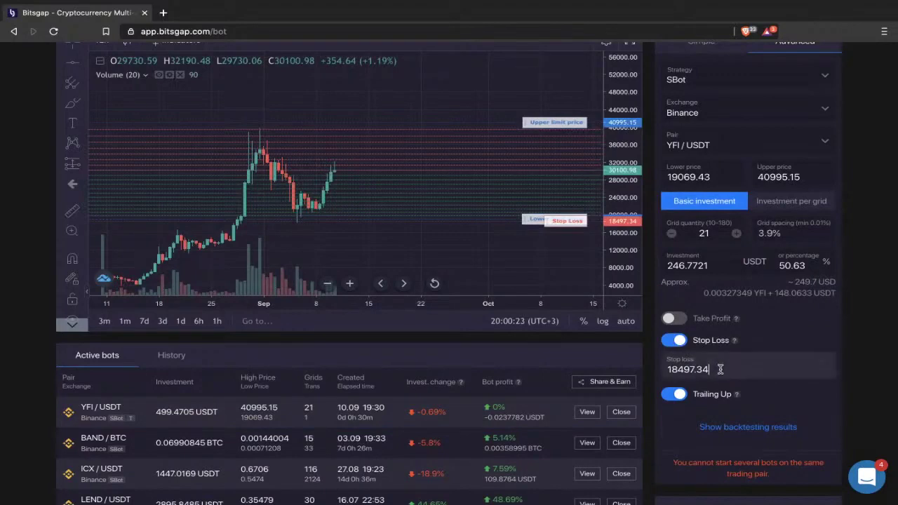
pyautogui.moveTo(715, 369); pyautogui.dragTo(656, 368)
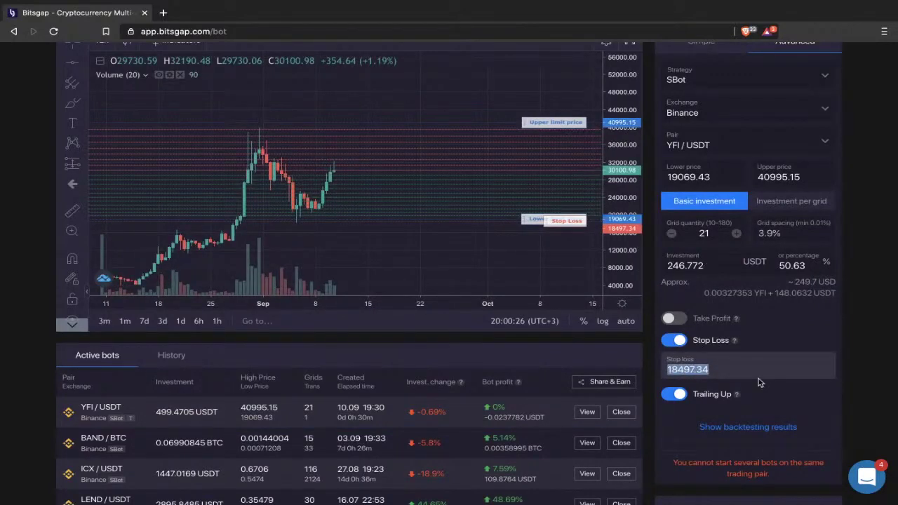
pyautogui.write('18')
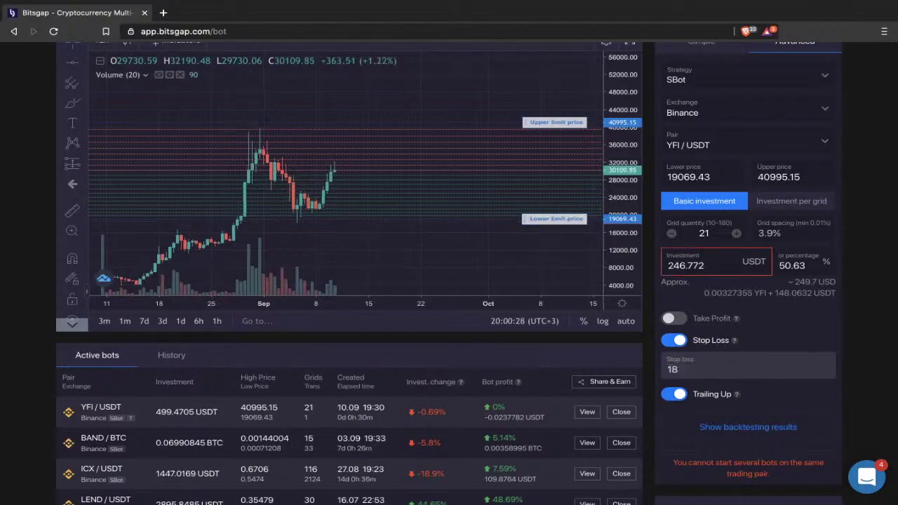
pyautogui.write('500')
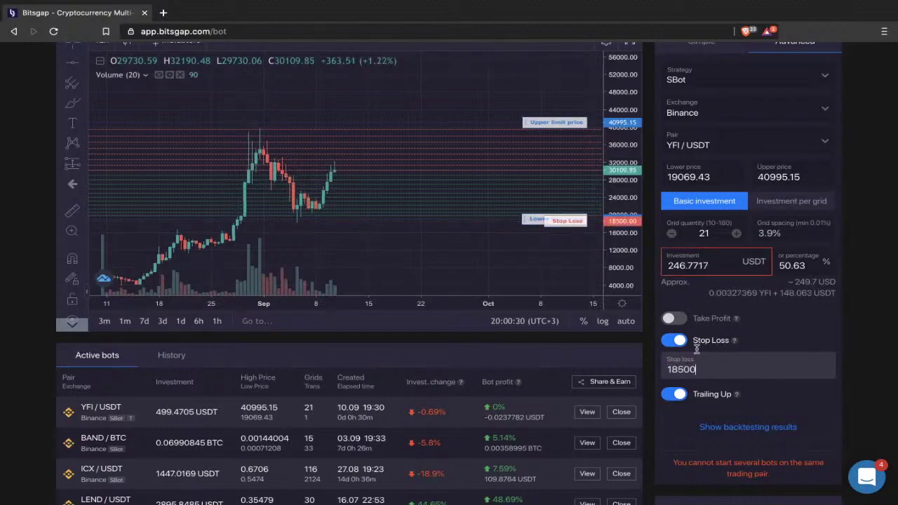
# Lower the stop loss price to 17000 in the YFI / USDT bot setup form.
pyautogui.press('BackSpace')
pyautogui.press('BackSpace')
pyautogui.press('BackSpace')
pyautogui.press('BackSpace')
pyautogui.write('7000')
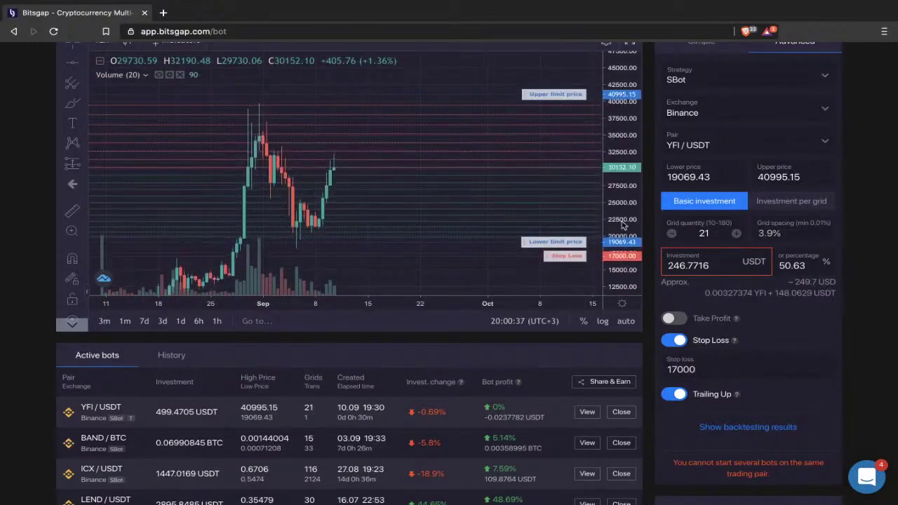
pyautogui.moveTo(711, 362); pyautogui.dragTo(621, 367)
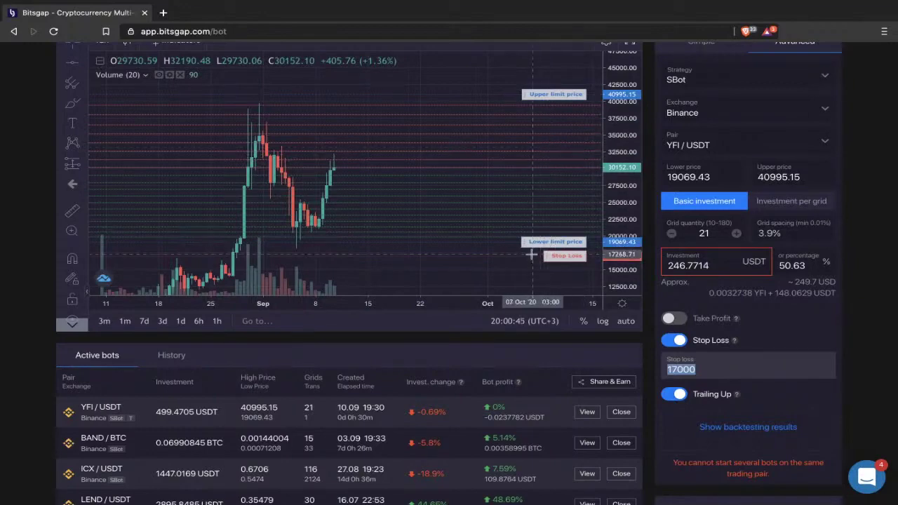
pyautogui.click(489, 164)
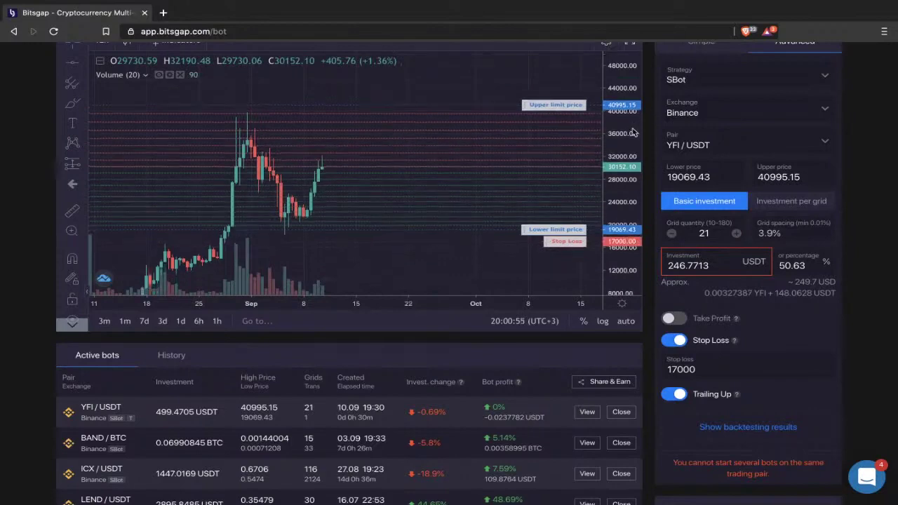
# Sketch a freehand price path falling from the latest candle to below the Stop Loss line, and circle an area near that line.
pyautogui.click(71, 104)
pyautogui.moveTo(334, 170)
pyautogui.mouseDown()
pyautogui.moveTo(374, 188)
pyautogui.moveTo(489, 275)
pyautogui.moveTo(493, 265)
pyautogui.moveTo(473, 270)
pyautogui.moveTo(491, 256)
pyautogui.moveTo(567, 267)
pyautogui.moveTo(505, 265)
pyautogui.moveTo(474, 251)
pyautogui.mouseUp()
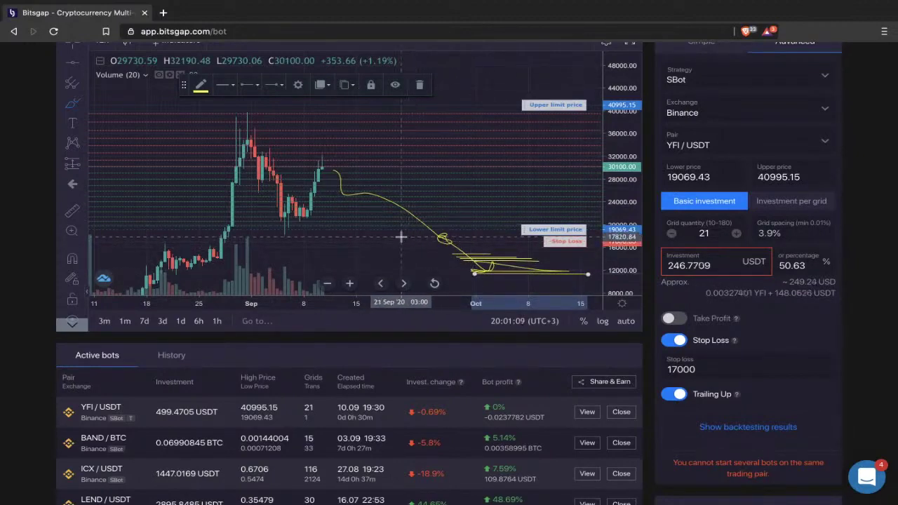
pyautogui.moveTo(402, 237); pyautogui.dragTo(416, 242)
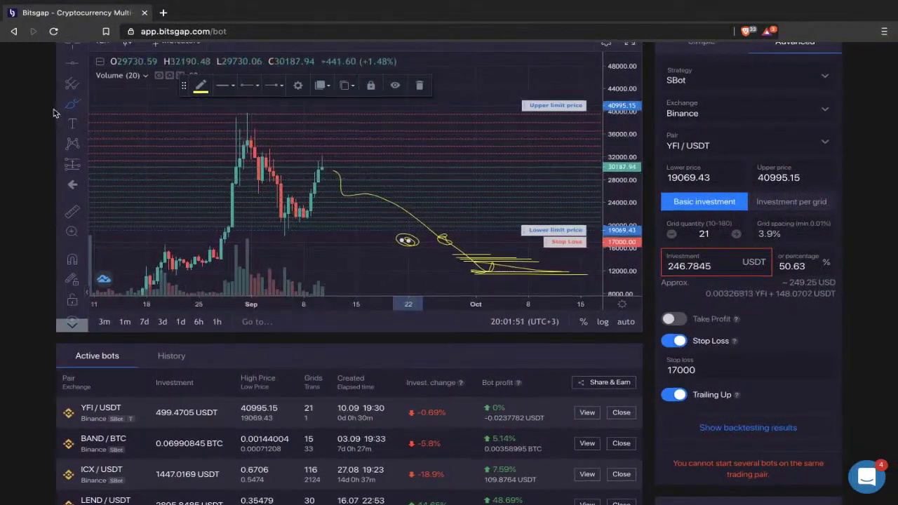
# Look over the active bots and bring up the recommended strategies with their month backtest results.
pyautogui.scroll(1, 53, 112)
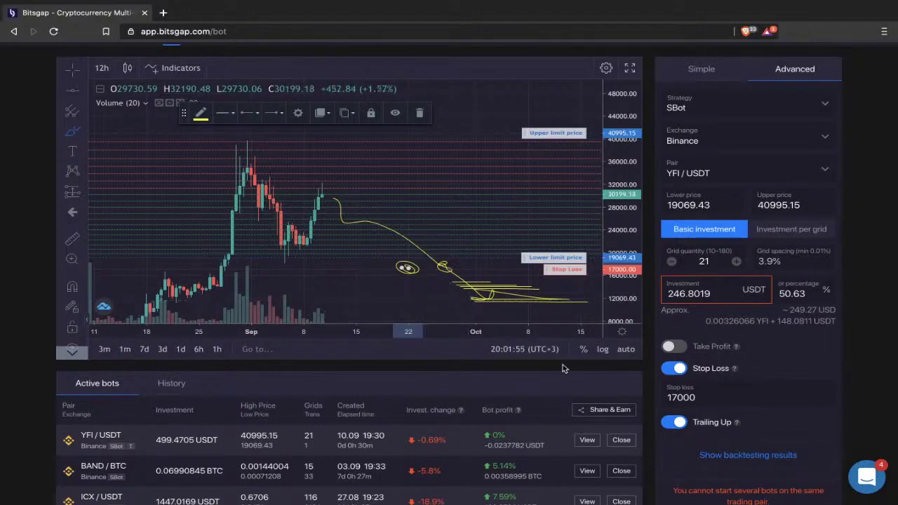
pyautogui.scroll(-1, 562, 368)
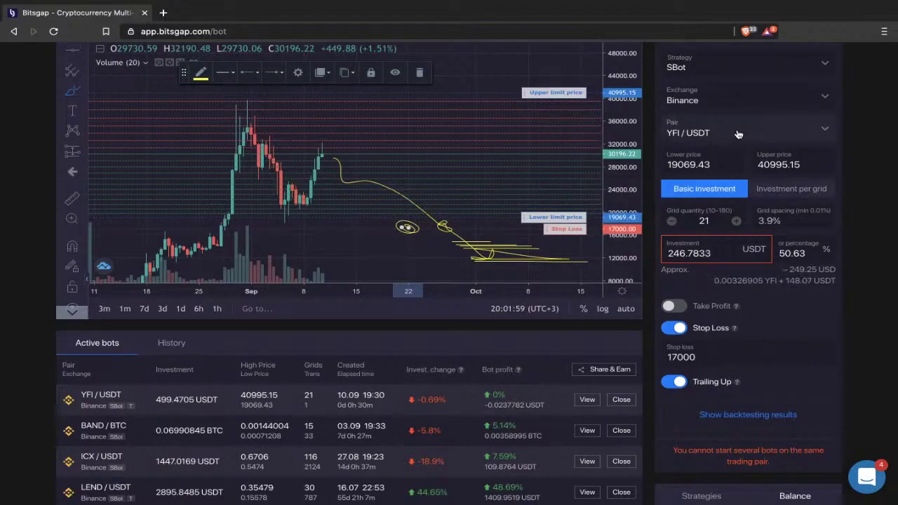
pyautogui.scroll(-4, 649, 295)
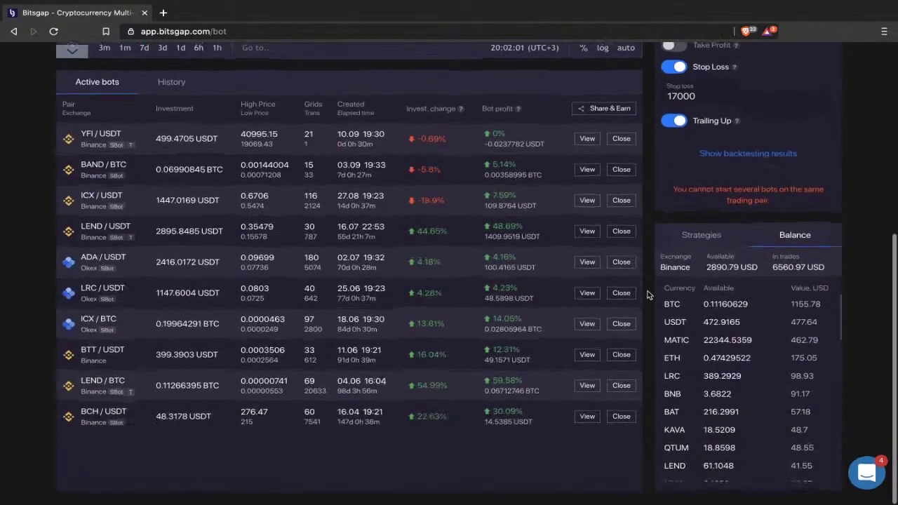
pyautogui.scroll(1, 677, 323)
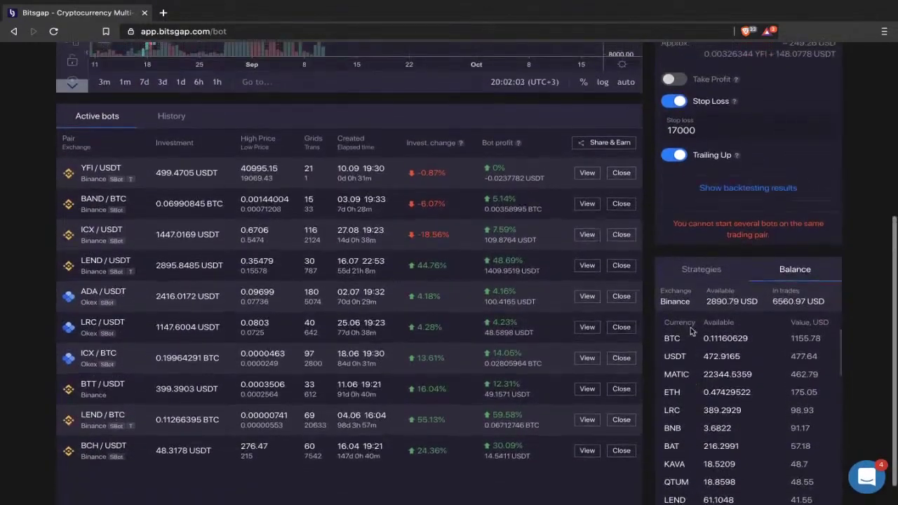
pyautogui.click(700, 273)
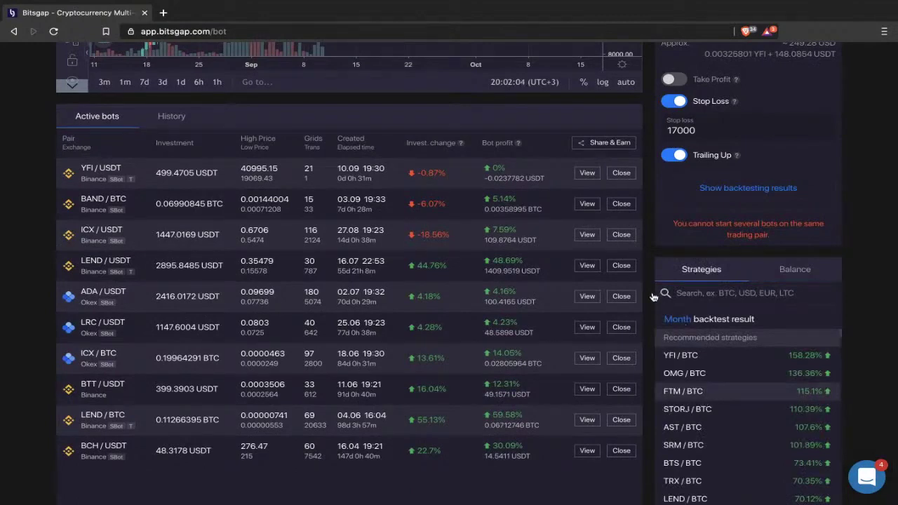
# Search the trading pairs for ETH/B and choose ETH / BTC as the bot's pair.
pyautogui.scroll(4, 654, 295)
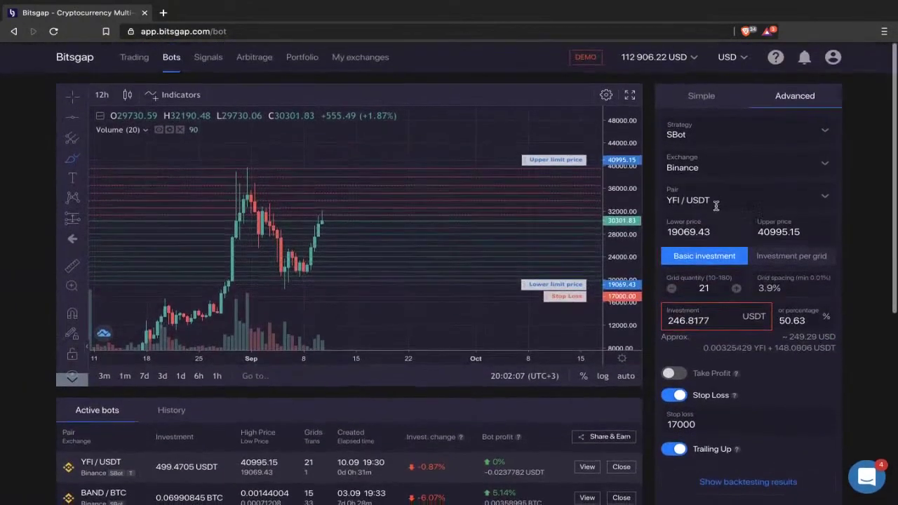
pyautogui.click(720, 200)
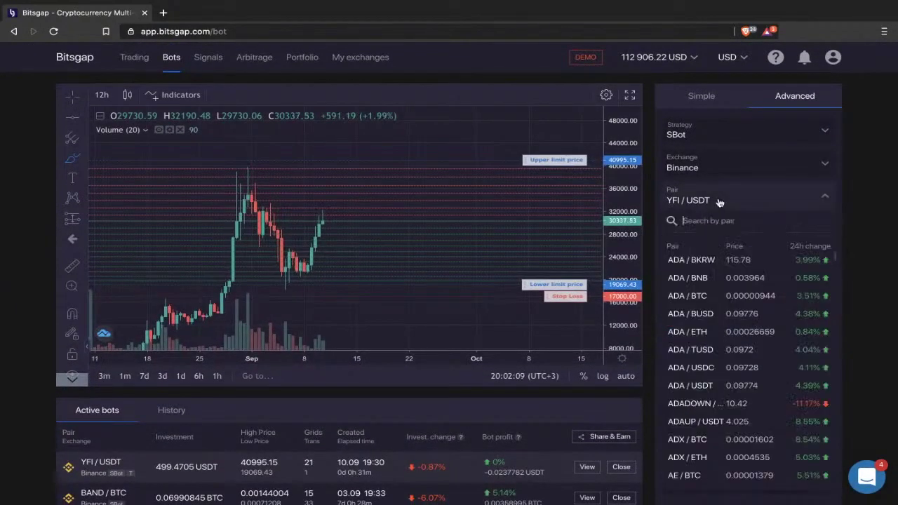
pyautogui.write('ETH')
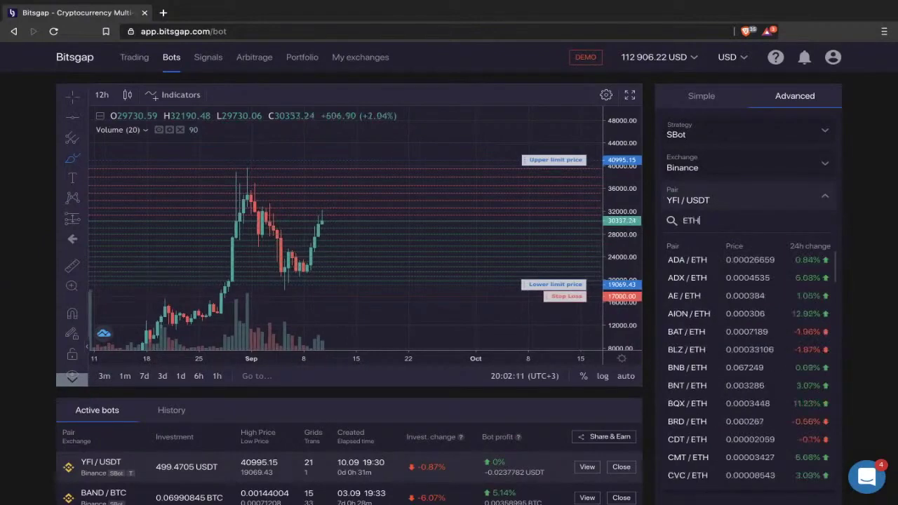
pyautogui.write('/B')
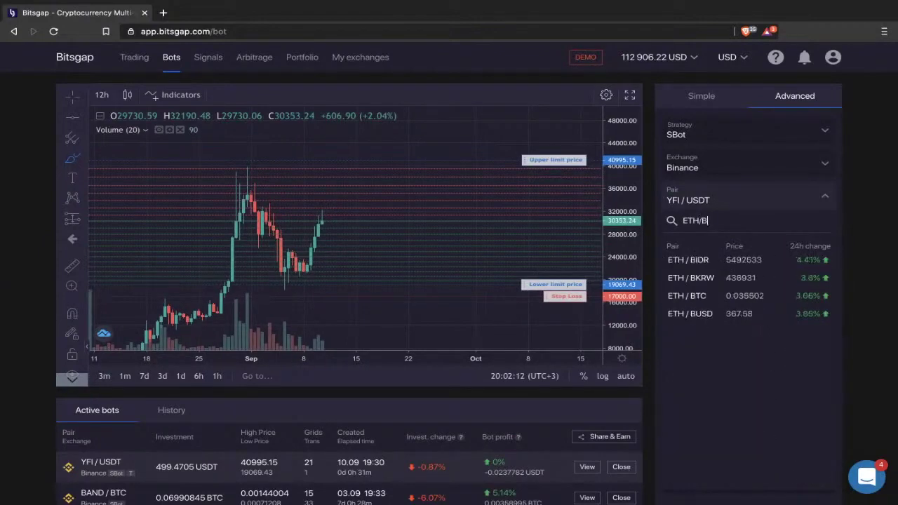
pyautogui.click(706, 296)
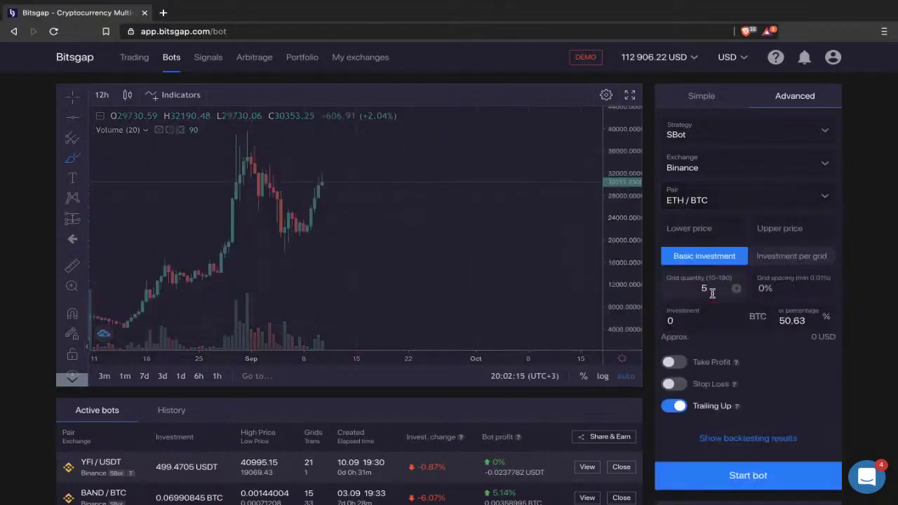
pyautogui.doubleClick(712, 293)
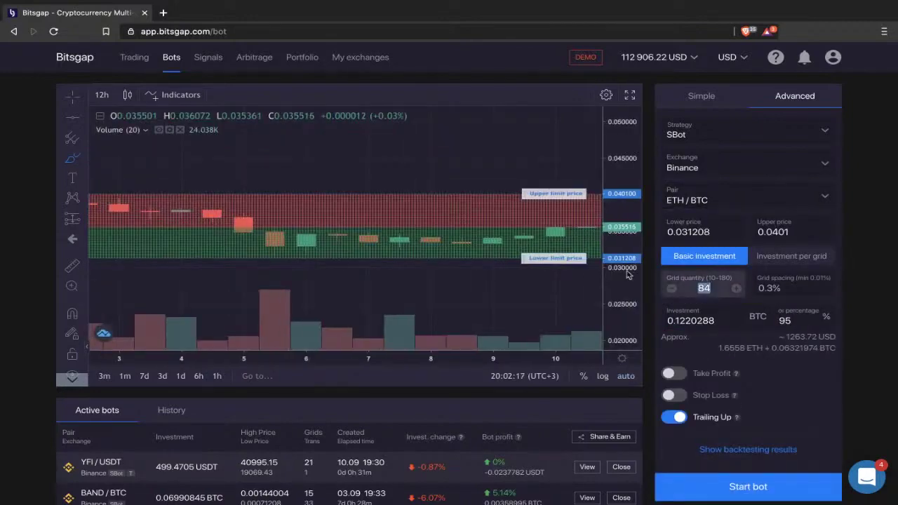
# Set the ETH / BTC bot's grid quantity to 50 and bring up its backtesting results.
pyautogui.write('50')
pyautogui.click(630, 152)
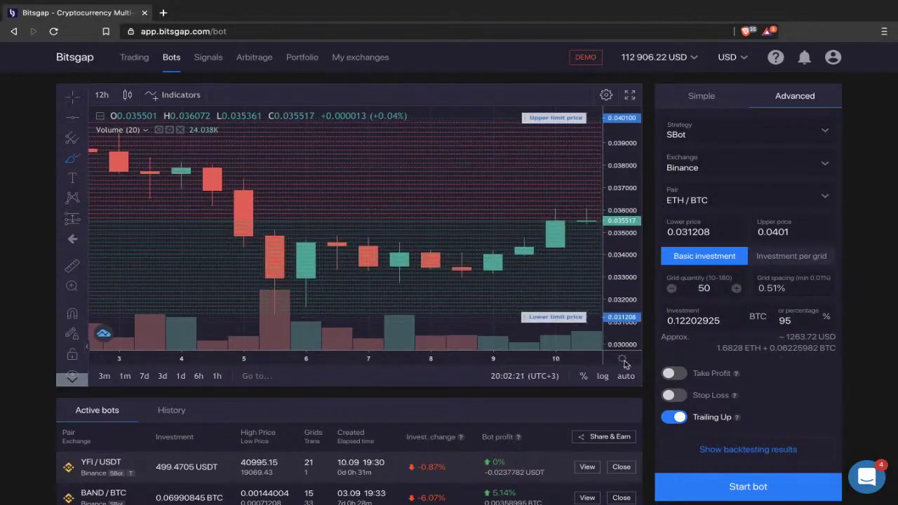
pyautogui.scroll(-1, 701, 364)
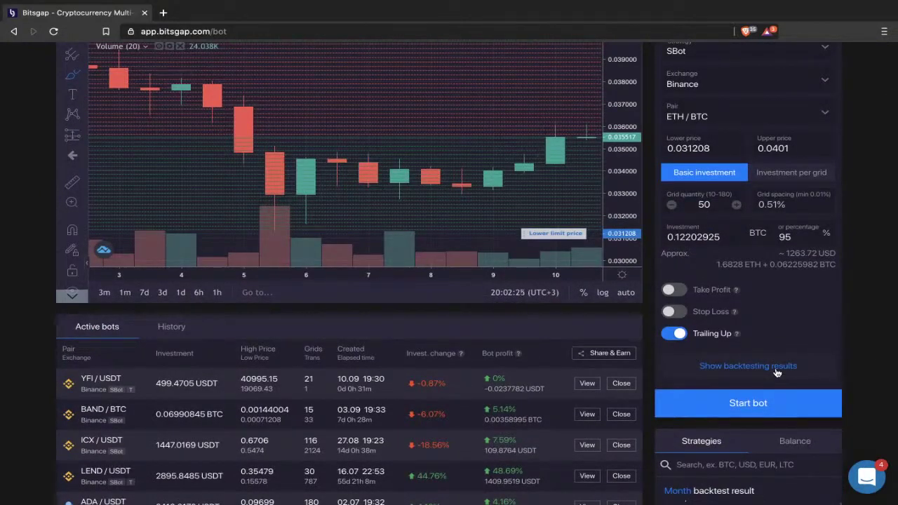
pyautogui.click(776, 369)
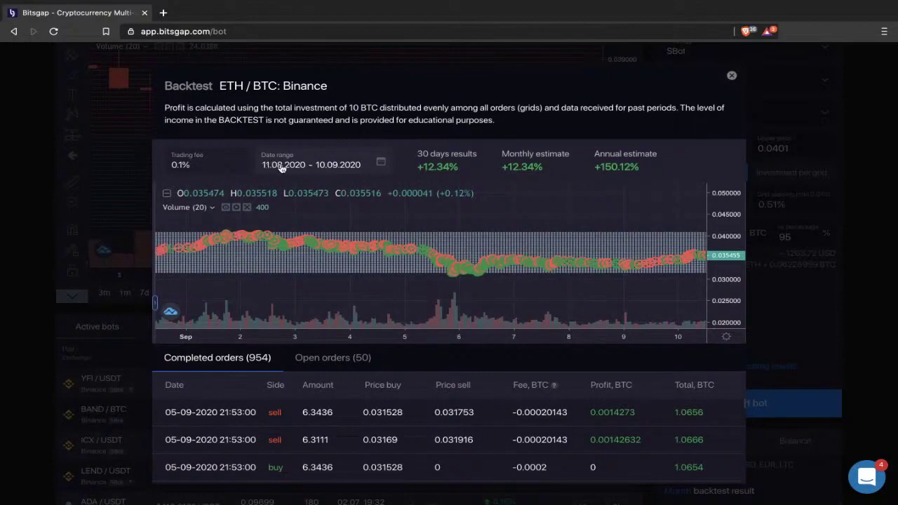
# Examine the completed trades across the whole ETH / BTC backtest chart and the 30-day result.
pyautogui.scroll(-3, 479, 242)
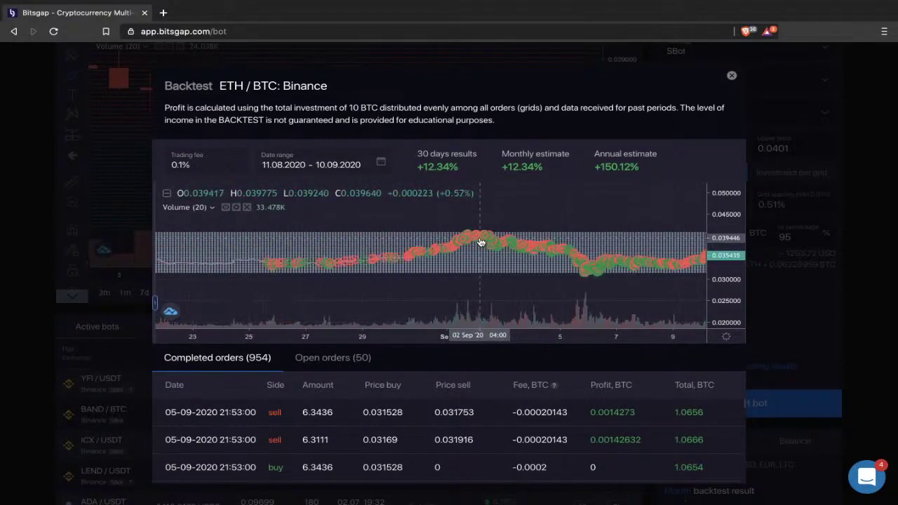
pyautogui.scroll(-2, 519, 235)
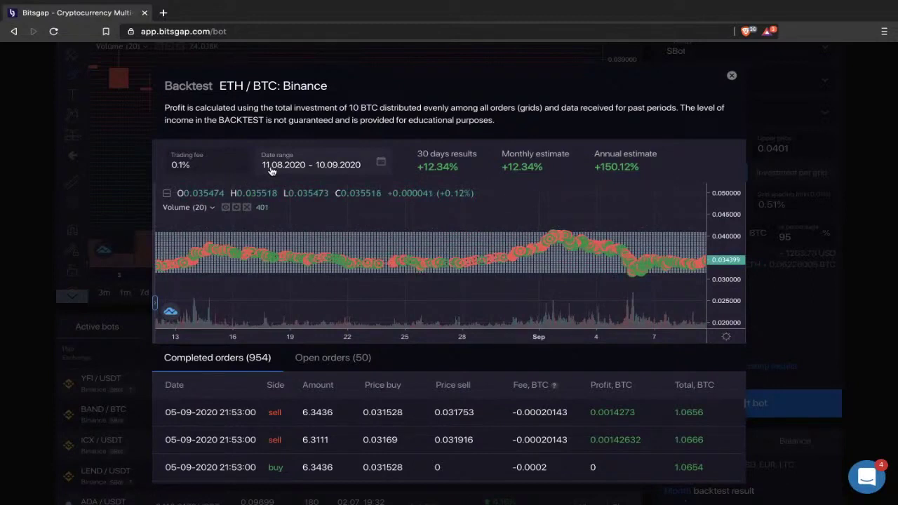
pyautogui.scroll(-3, 306, 247)
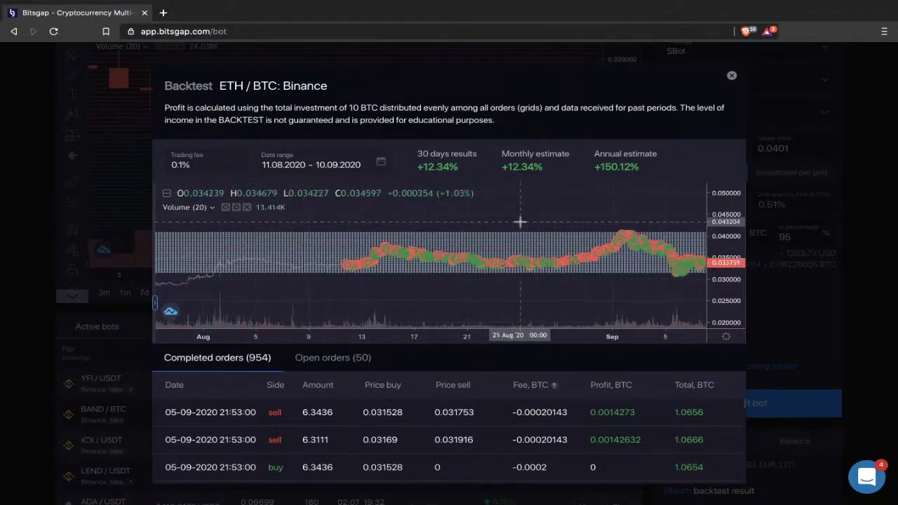
pyautogui.hscroll(3, 496, 221)
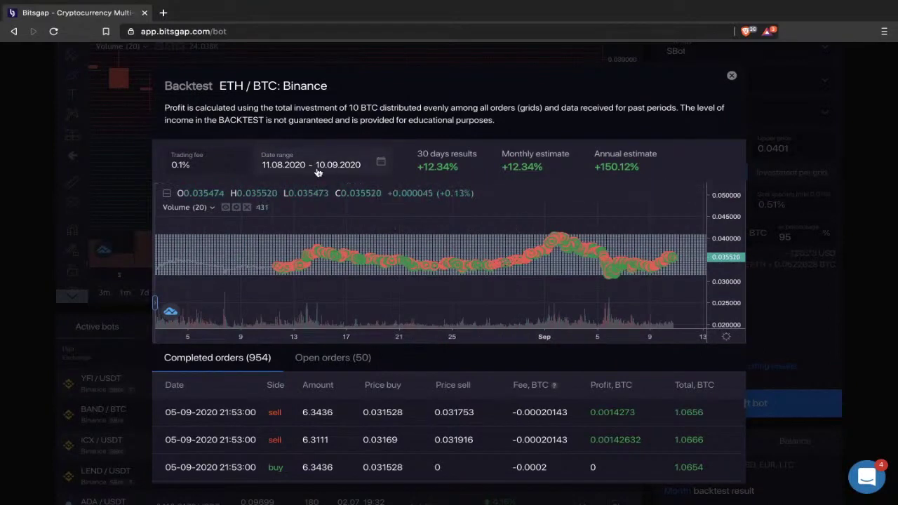
pyautogui.rightClick(469, 168)
pyautogui.click(420, 171)
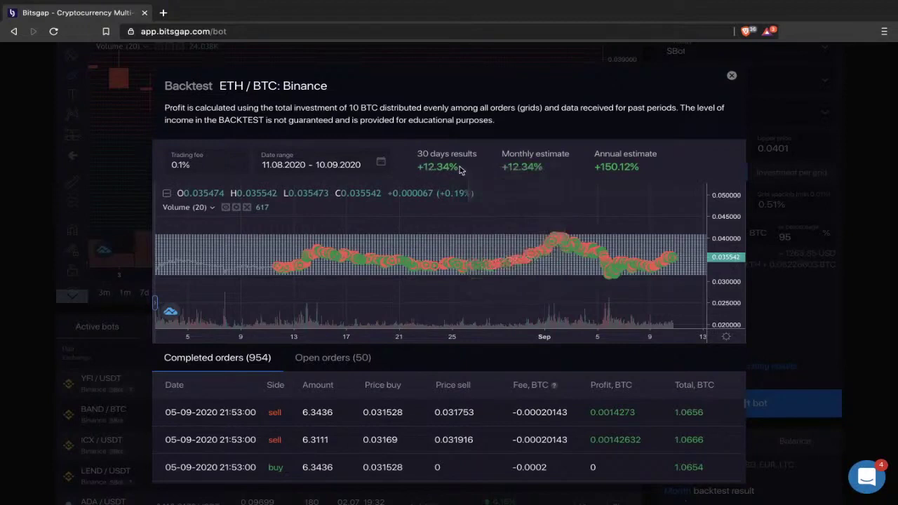
# Set the ETH / BTC backtest date range to 18.08.2020 - 25.08.2020.
pyautogui.click(351, 168)
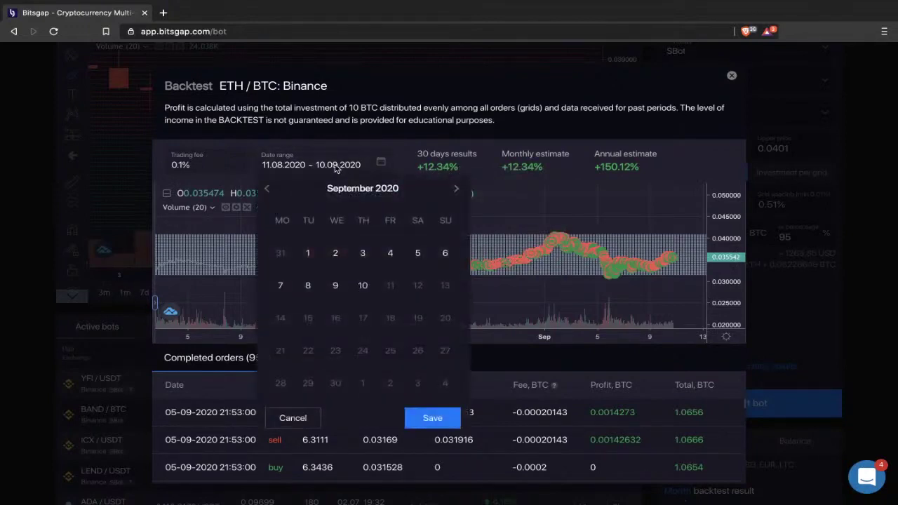
pyautogui.click(267, 189)
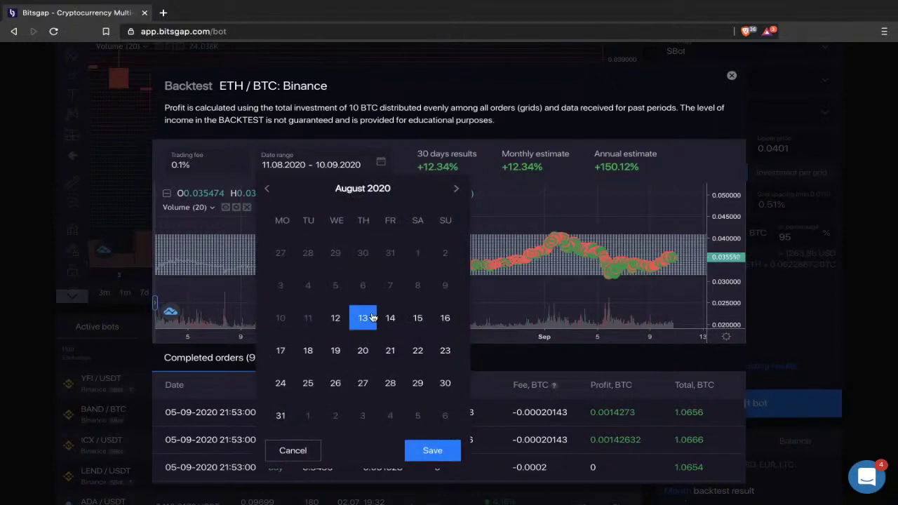
pyautogui.click(311, 353)
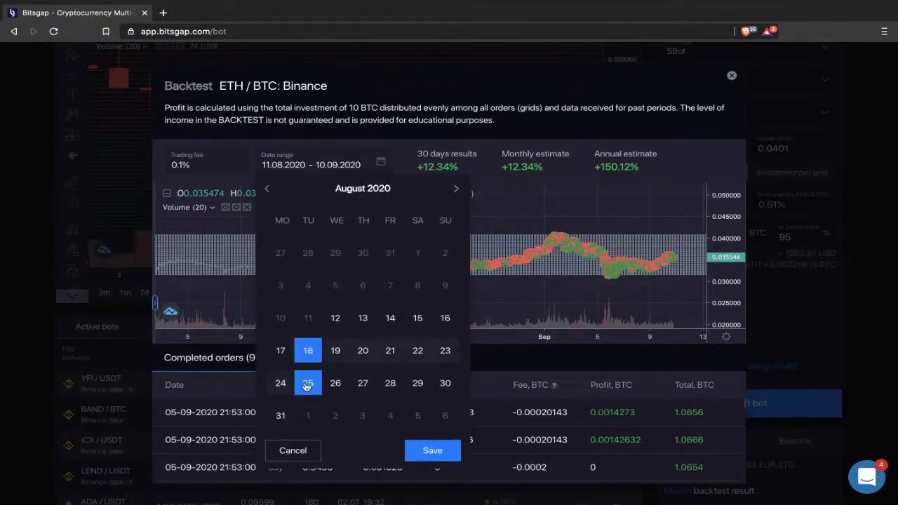
pyautogui.click(430, 450)
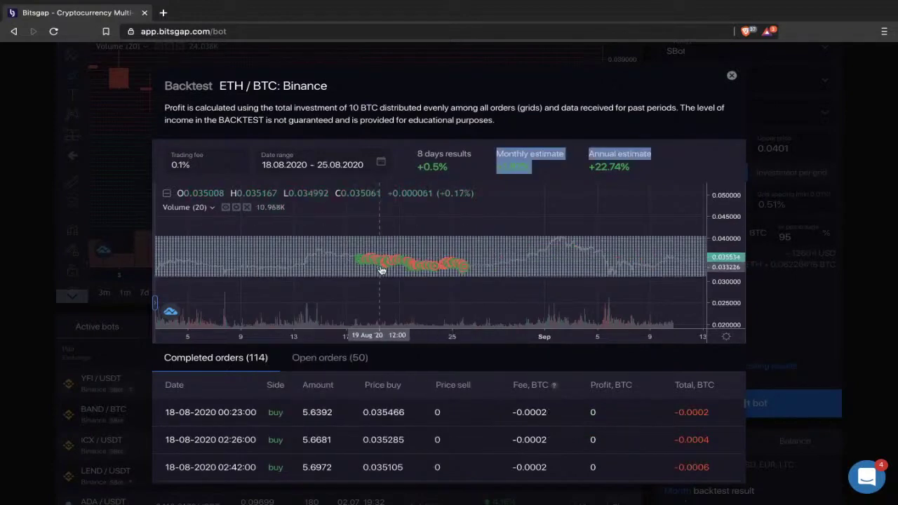
# Inspect the ETH / BTC backtest trades and estimates for the chosen period, and close the backtest.
pyautogui.scroll(1, 381, 271)
pyautogui.moveTo(724, 287); pyautogui.dragTo(411, 257)
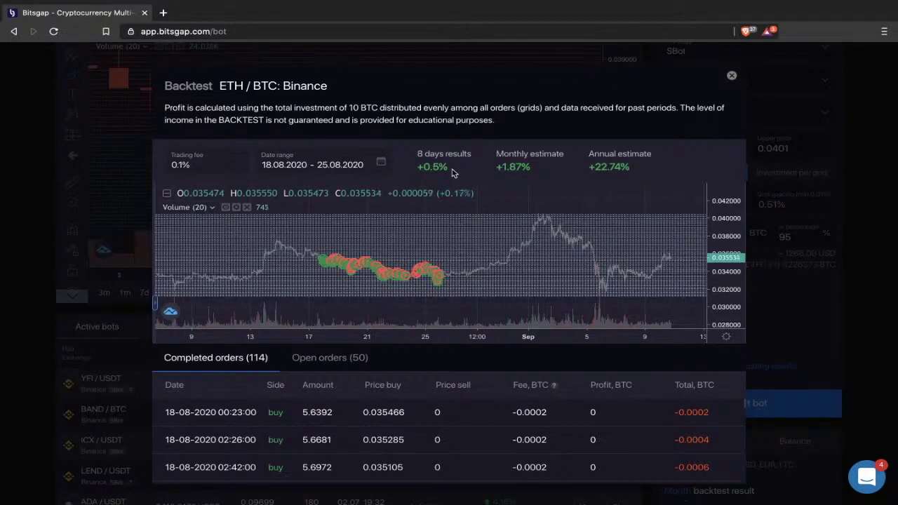
pyautogui.moveTo(220, 86); pyautogui.dragTo(278, 86)
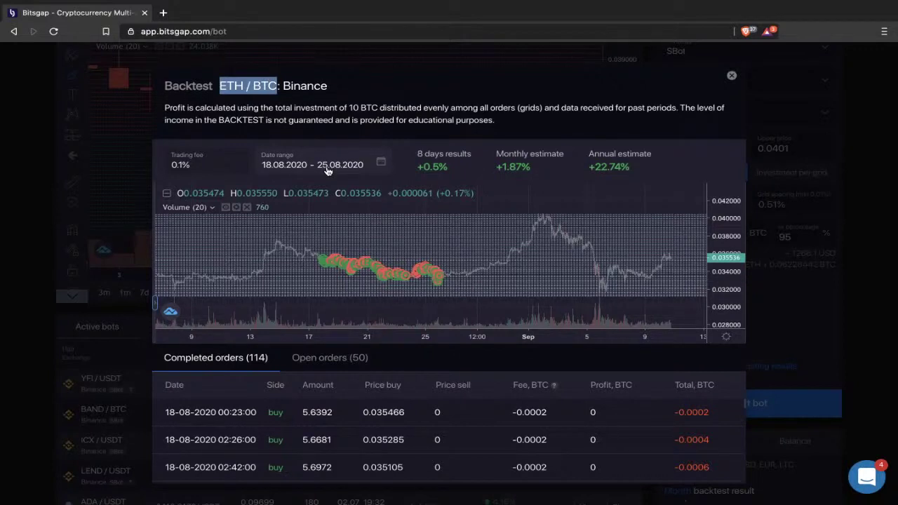
pyautogui.click(732, 77)
# Change the bot's pair to ADA / BTC and set its grid quantity to 50.
pyautogui.click(672, 121)
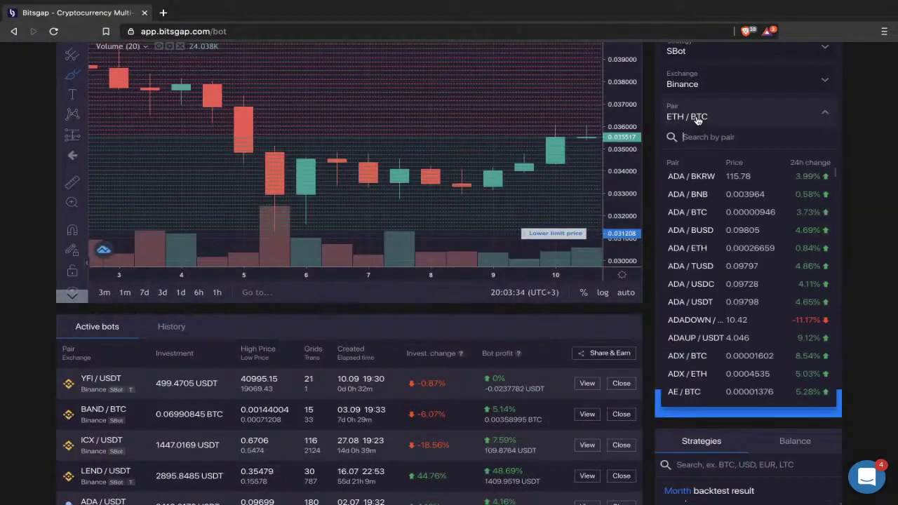
pyautogui.write('ADA/BTC')
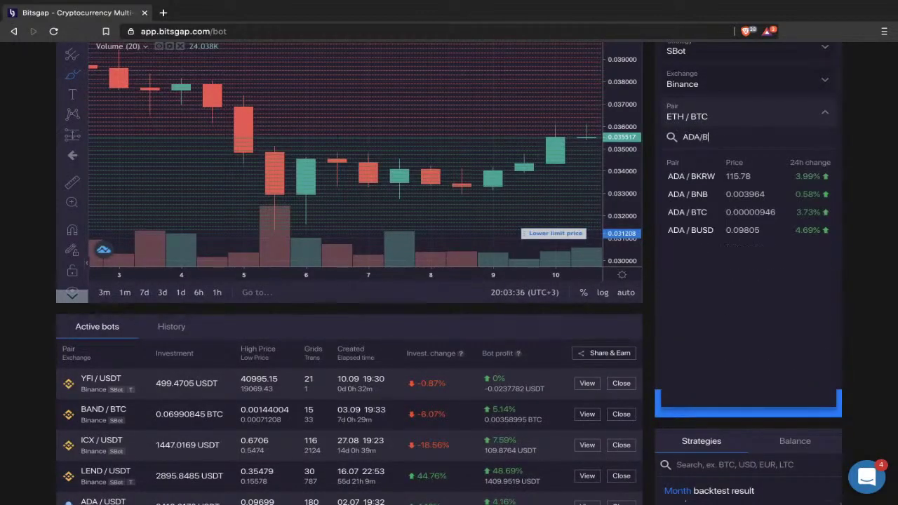
pyautogui.click(684, 176)
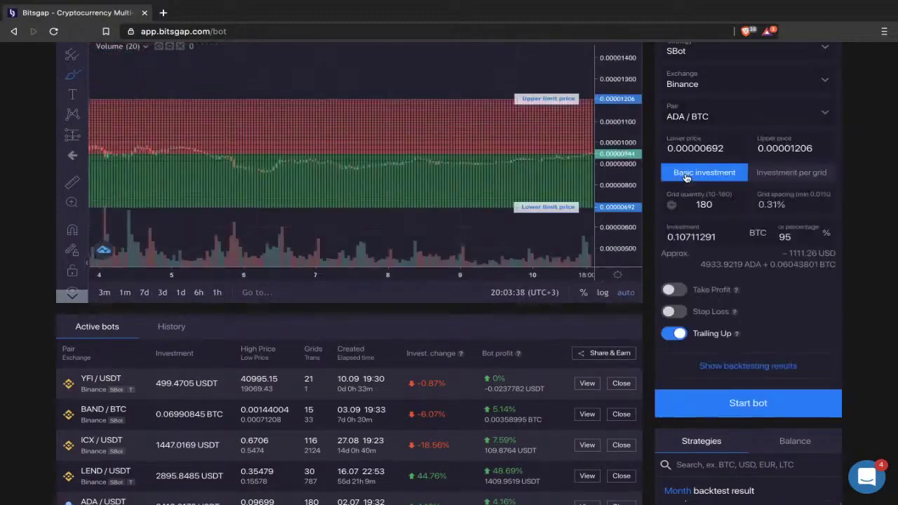
pyautogui.moveTo(716, 204); pyautogui.dragTo(668, 207)
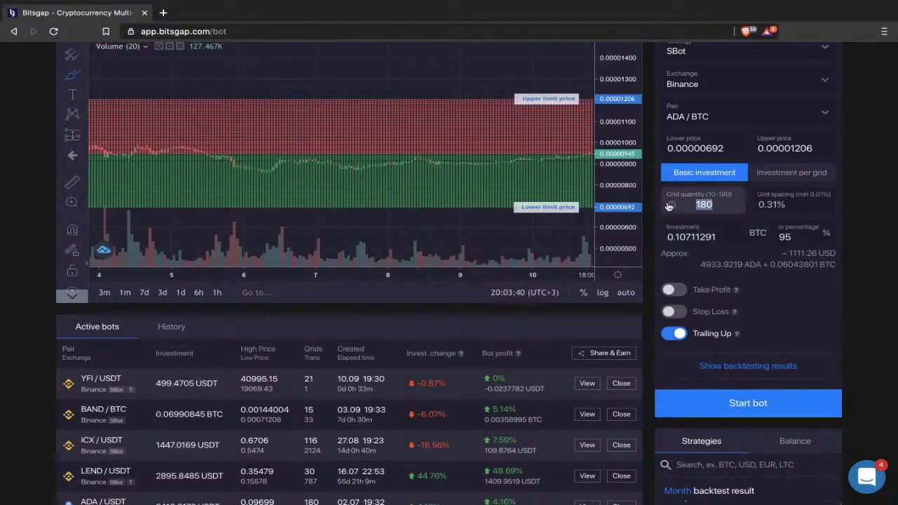
pyautogui.write('50')
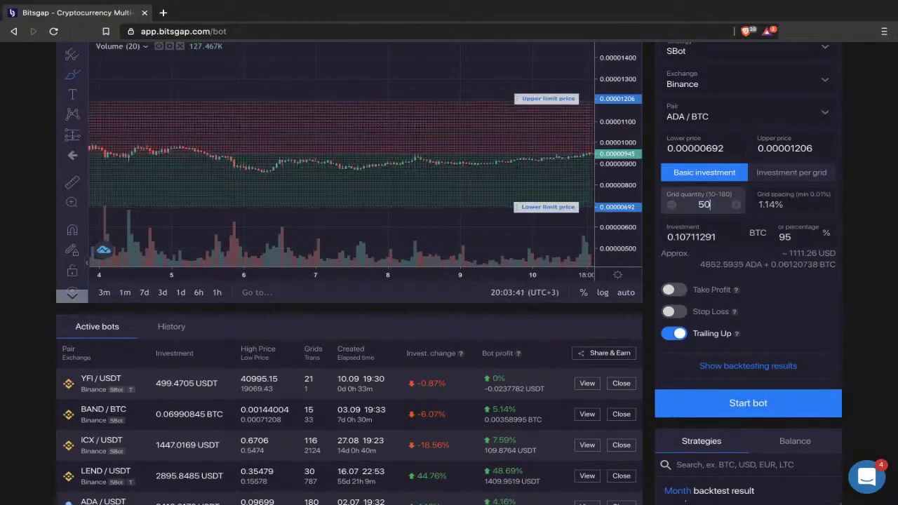
# Bring up the ADA / BTC backtest and set its date range to 18.08.2020 - 25.08.2020.
pyautogui.click(772, 366)
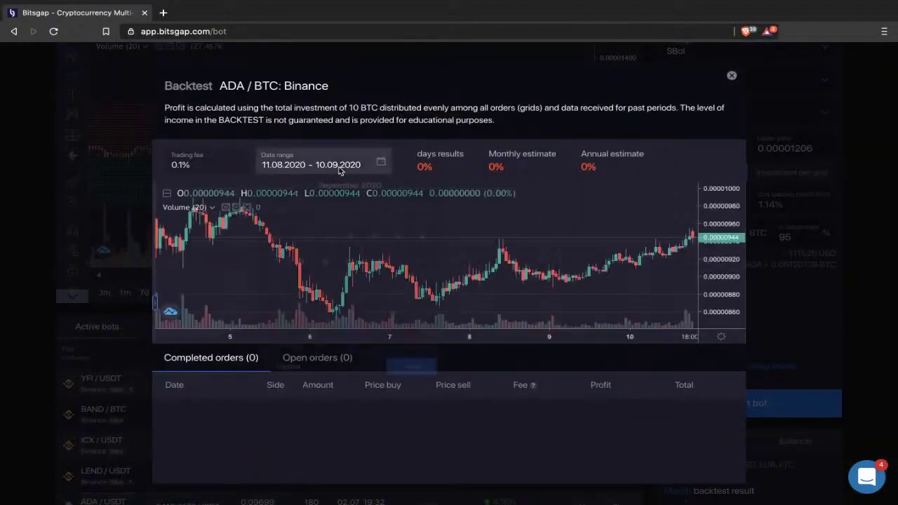
pyautogui.click(339, 169)
pyautogui.click(268, 189)
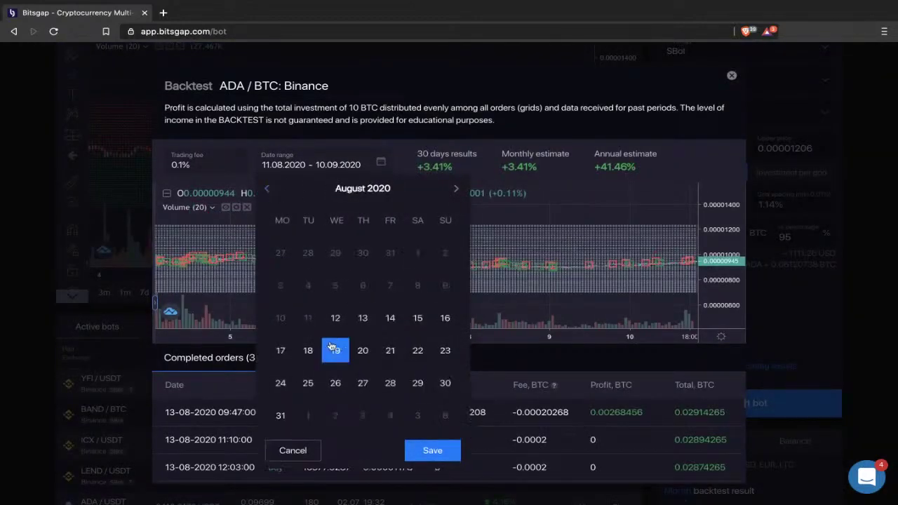
pyautogui.click(308, 348)
pyautogui.click(309, 381)
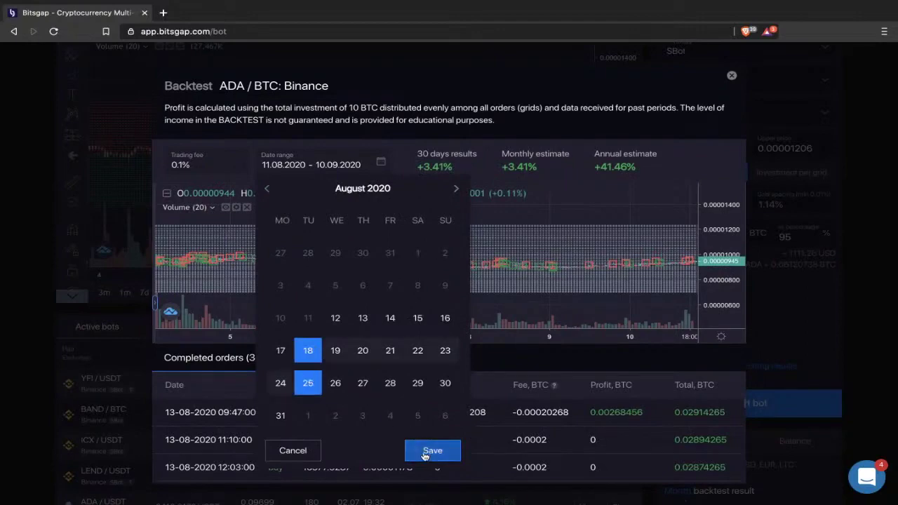
pyautogui.click(431, 451)
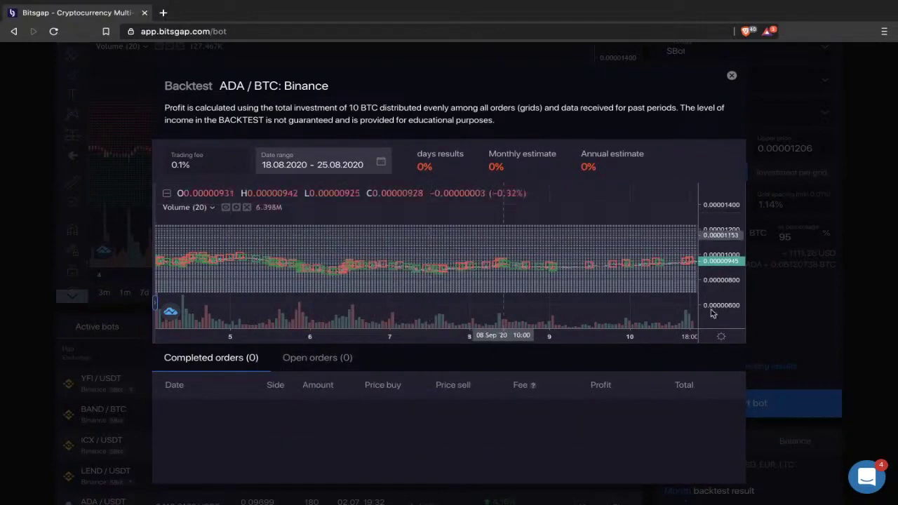
# Examine the ADA / BTC backtest's 8-day result and the August trades on its price chart.
pyautogui.moveTo(544, 283); pyautogui.dragTo(423, 166)
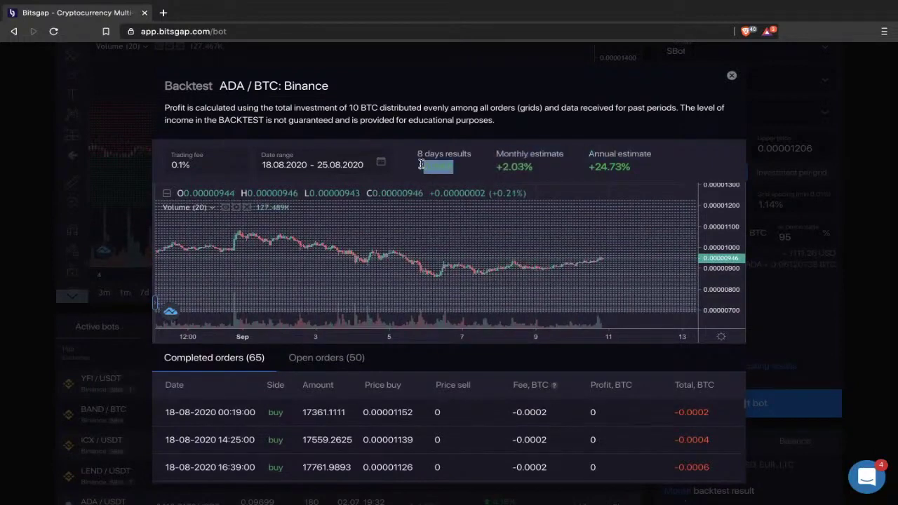
pyautogui.click(421, 166)
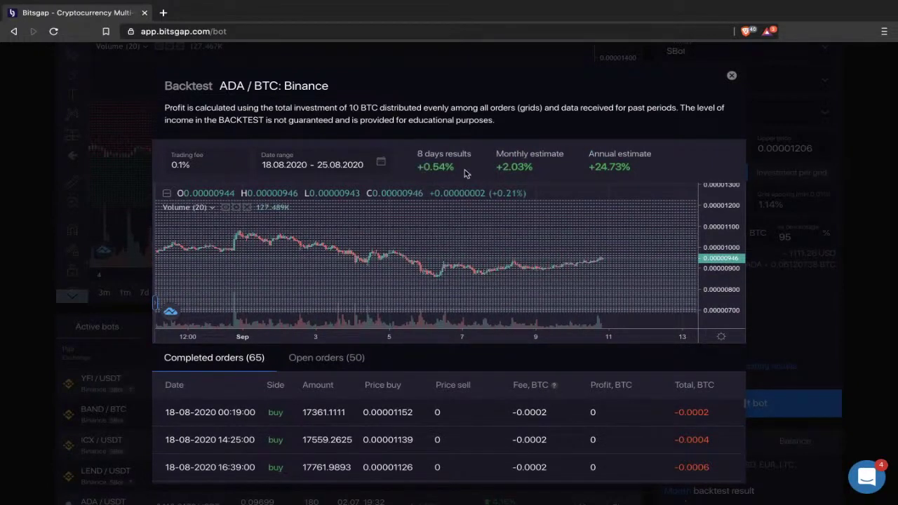
pyautogui.scroll(-5, 407, 295)
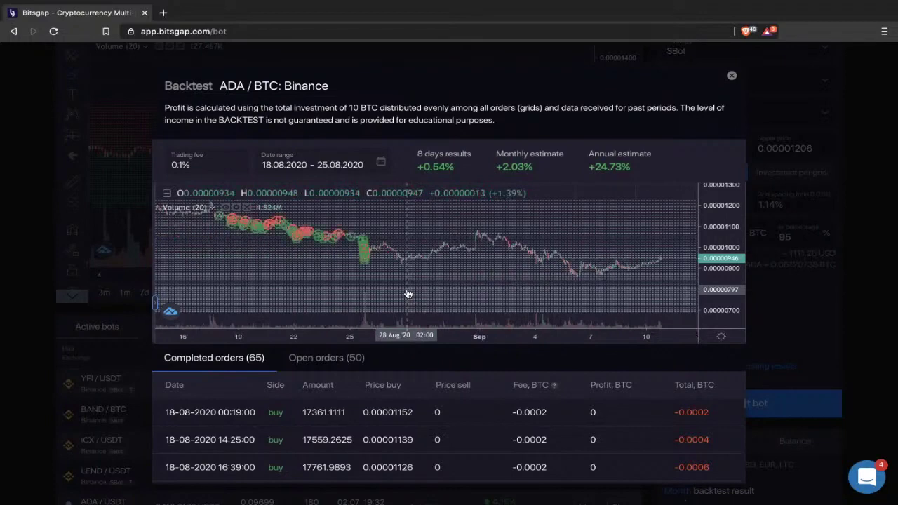
pyautogui.scroll(-2, 407, 295)
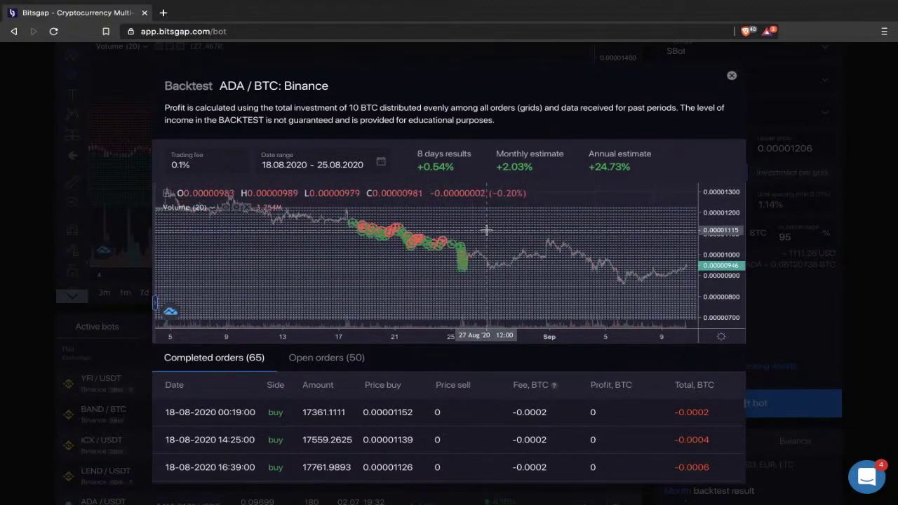
pyautogui.scroll(-2, 495, 245)
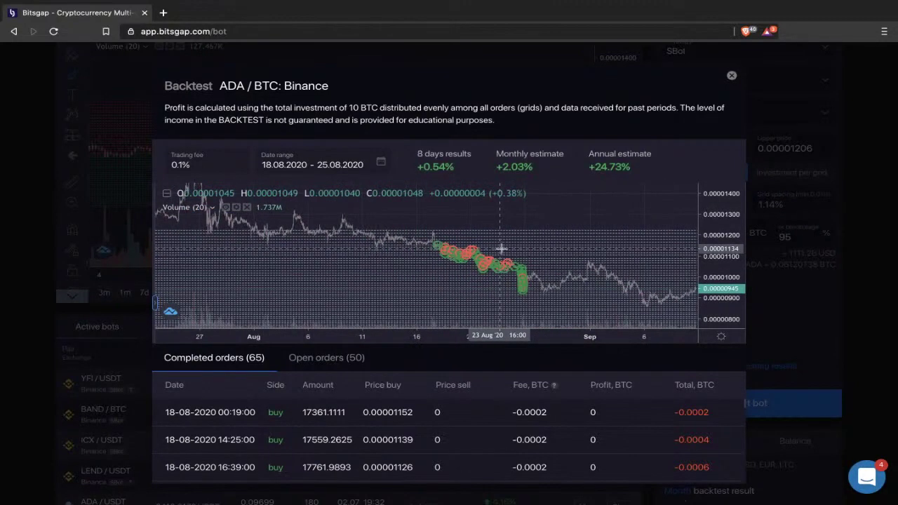
pyautogui.scroll(-3, 158, 280)
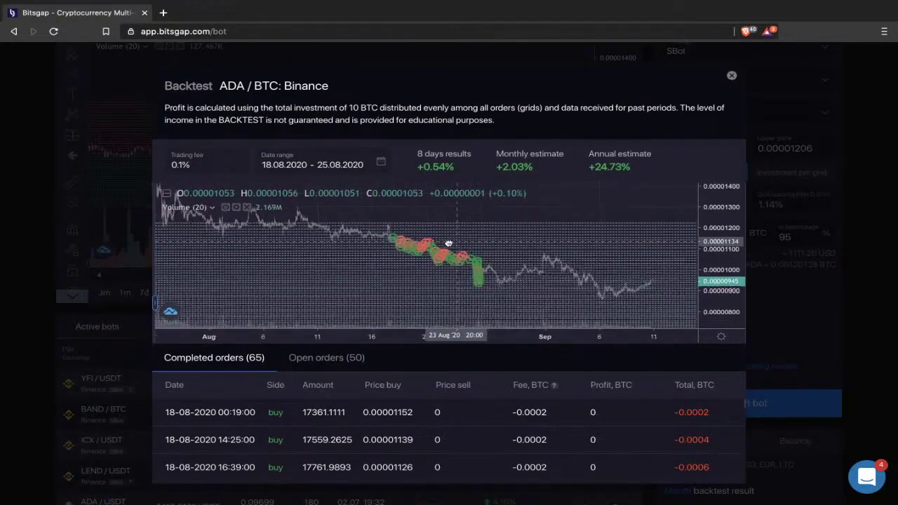
# Reveal the drawing tools and shape options on the ADA / BTC backtest chart, and close the backtest.
pyautogui.click(155, 300)
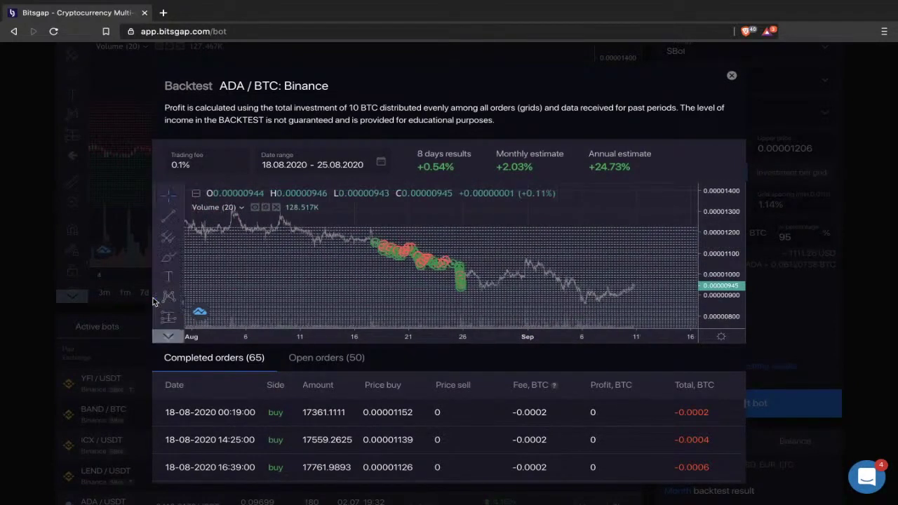
pyautogui.click(181, 261)
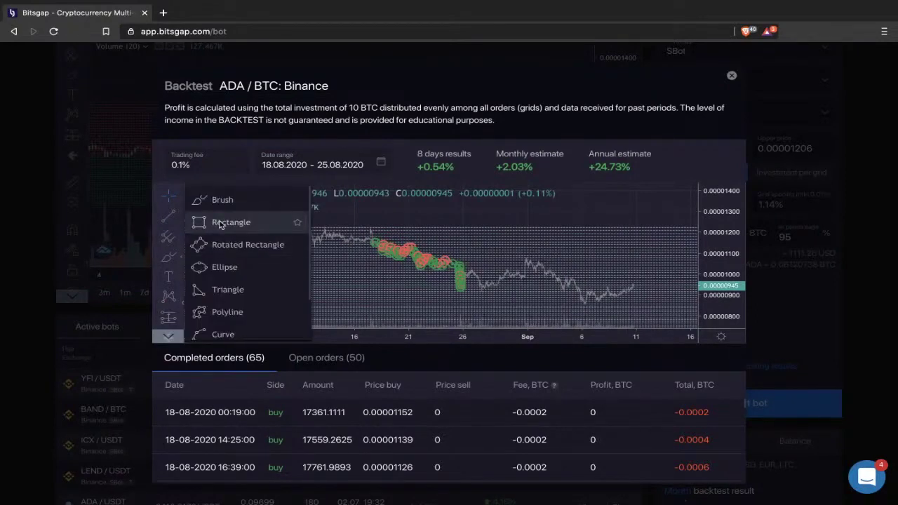
pyautogui.click(180, 262)
pyautogui.scroll(-1, 311, 266)
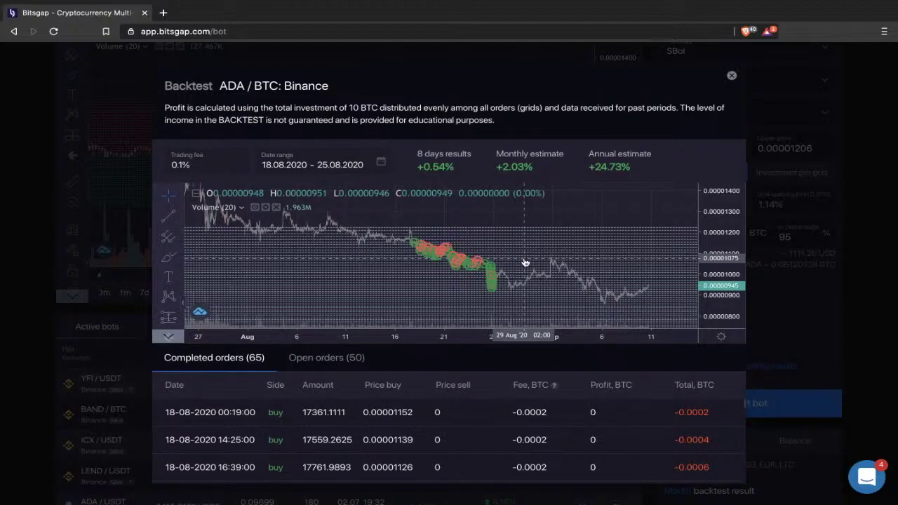
pyautogui.click(732, 75)
# Look over the active bots' investment changes and bot profits.
pyautogui.scroll(-3, 686, 439)
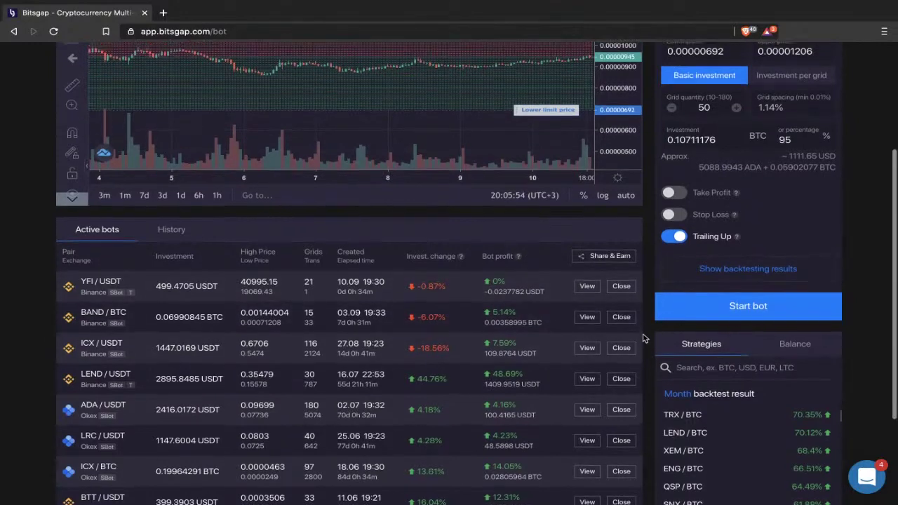
pyautogui.scroll(-1, 643, 339)
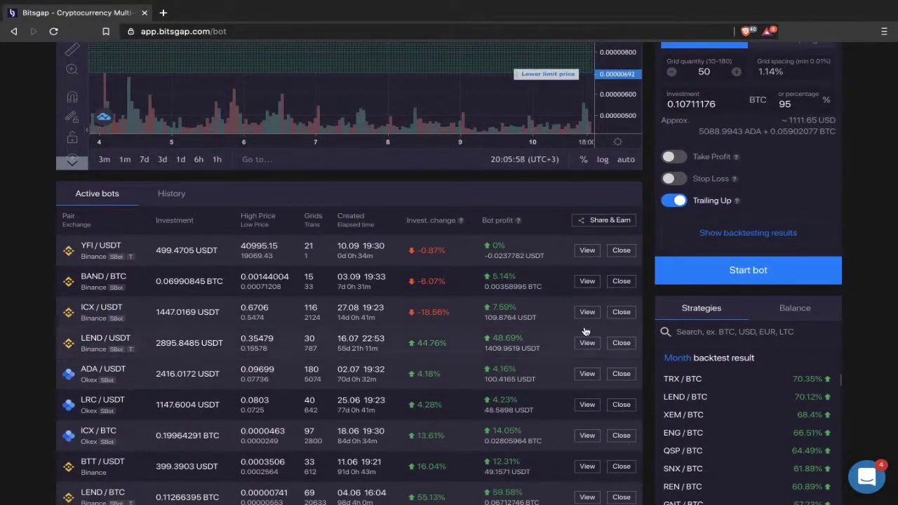
pyautogui.scroll(5, 390, 307)
pyautogui.scroll(-5, 432, 305)
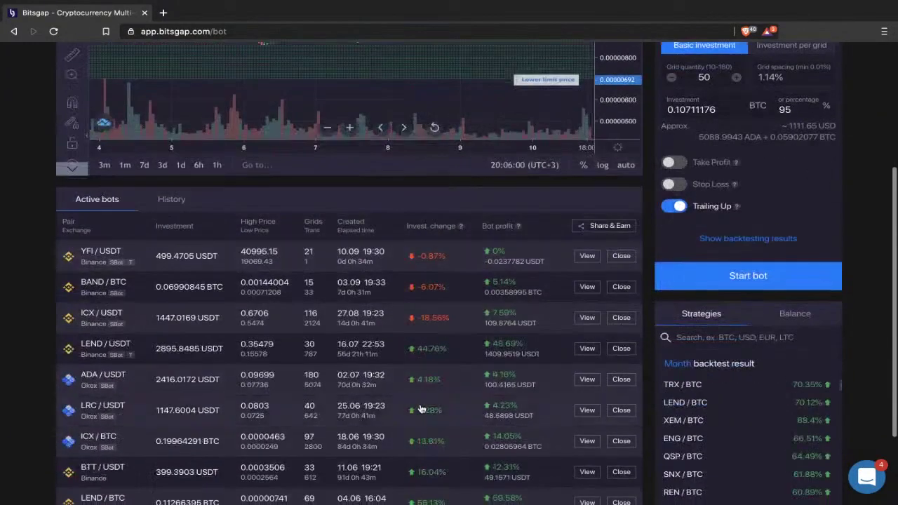
# Bring up the active ICX / USDT bot's price chart with its grid and past trades.
pyautogui.click(398, 324)
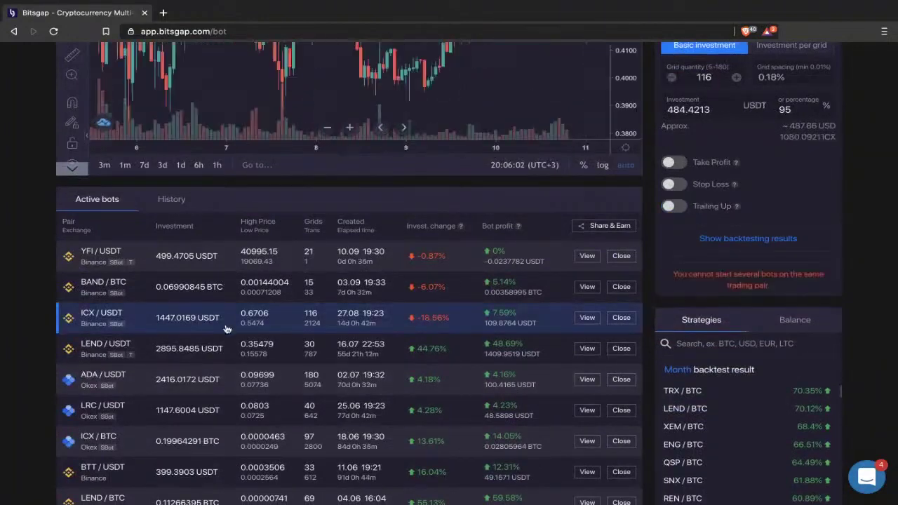
pyautogui.scroll(5, 381, 169)
pyautogui.scroll(-3, 381, 170)
pyautogui.click(377, 181)
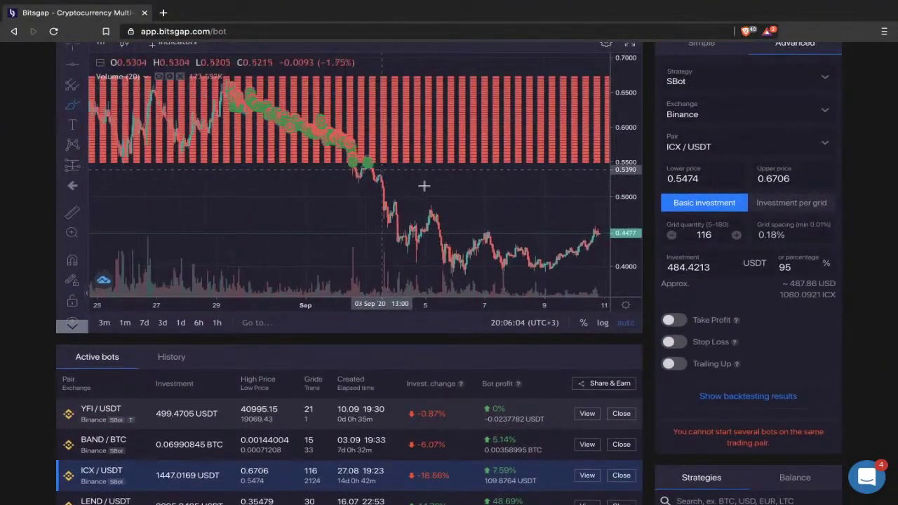
pyautogui.click(427, 188)
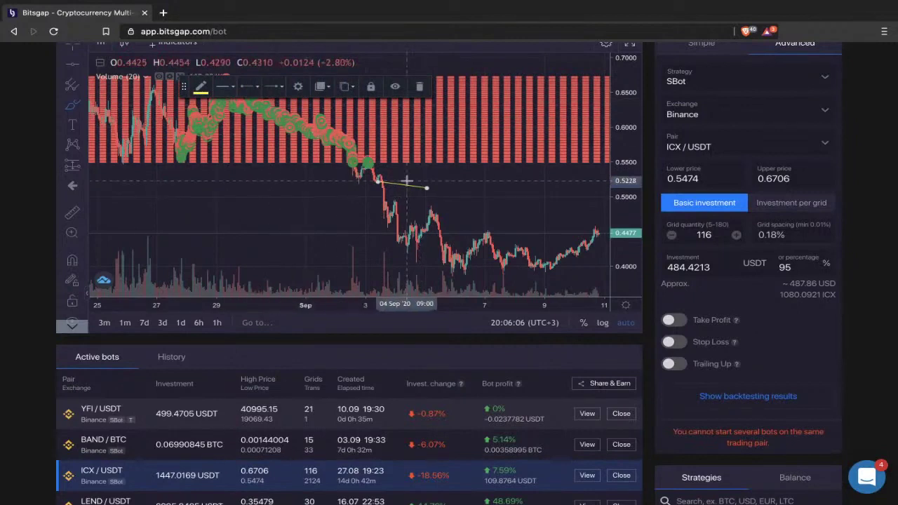
pyautogui.press('Delete')
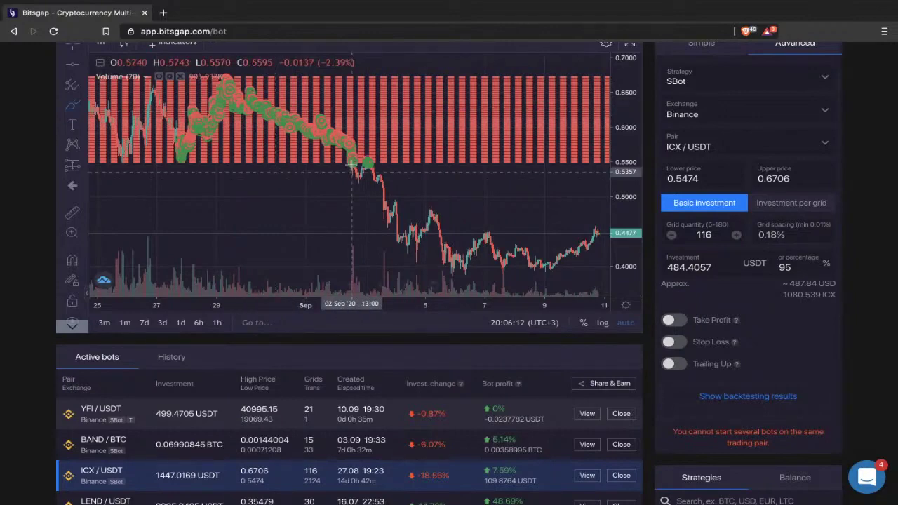
pyautogui.scroll(-2, 460, 369)
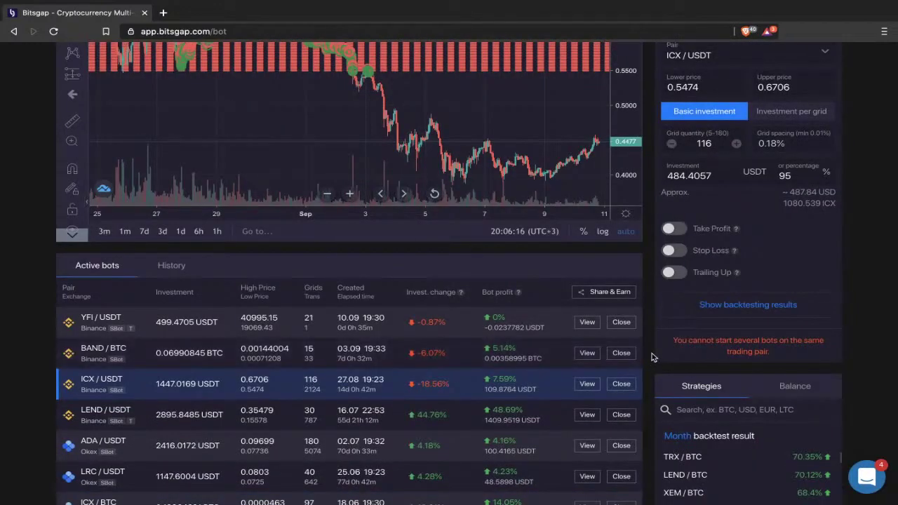
pyautogui.scroll(-4, 656, 357)
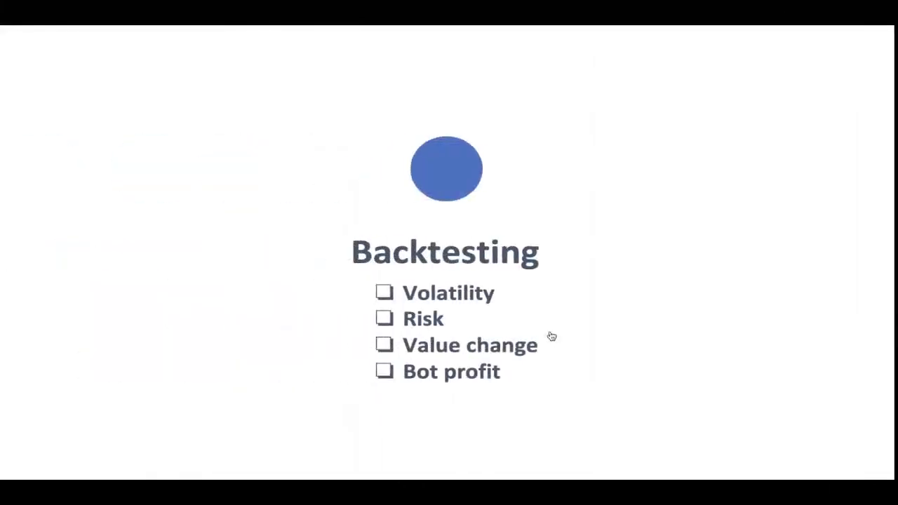
pyautogui.click(552, 337)
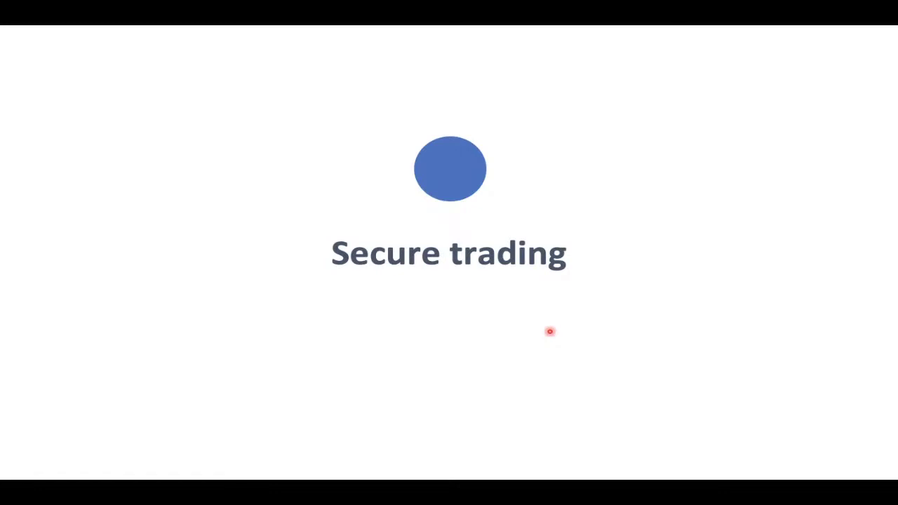
pyautogui.click(550, 331)
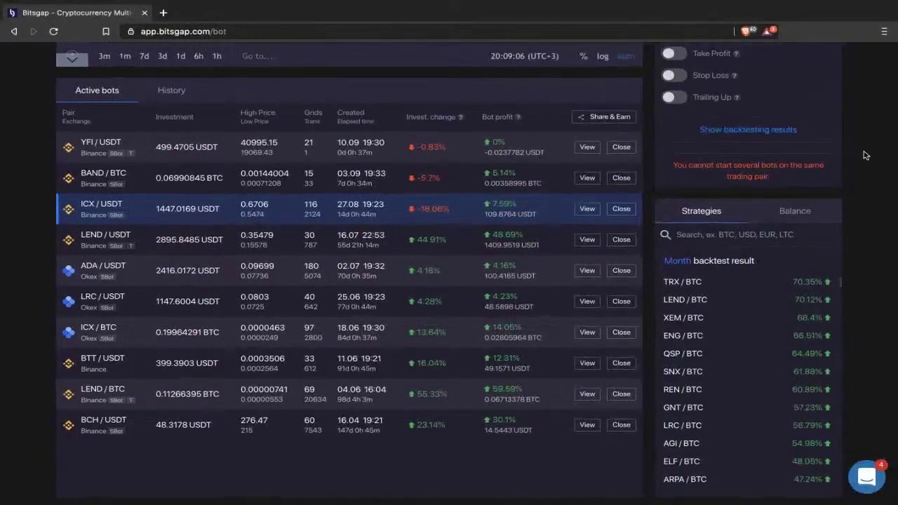
# Examine the ICX / USDT bot's trades over a longer chart period and compare them with its investment change and bot profit.
pyautogui.scroll(4, 864, 151)
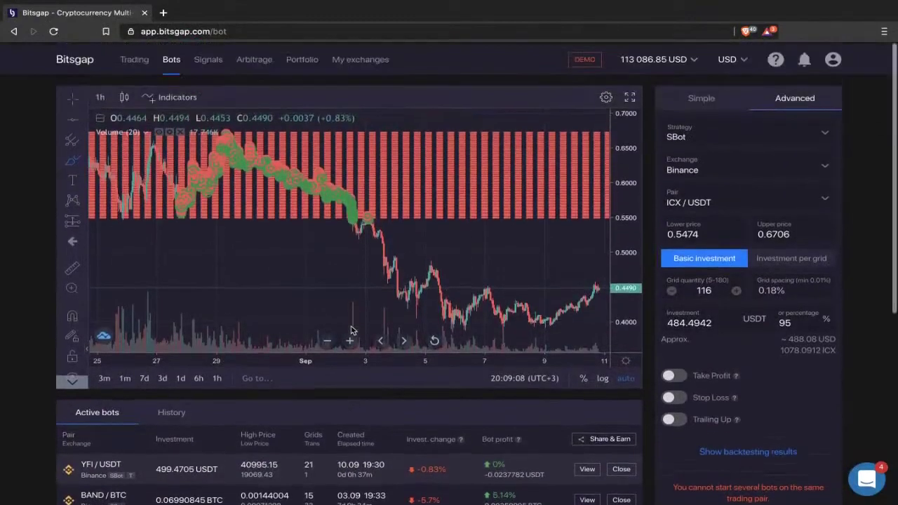
pyautogui.scroll(1, 352, 327)
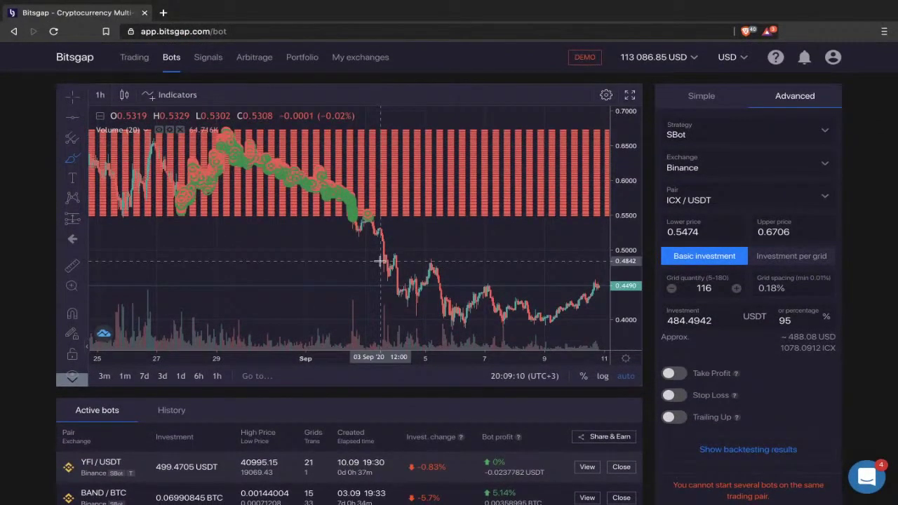
pyautogui.scroll(-3, 380, 261)
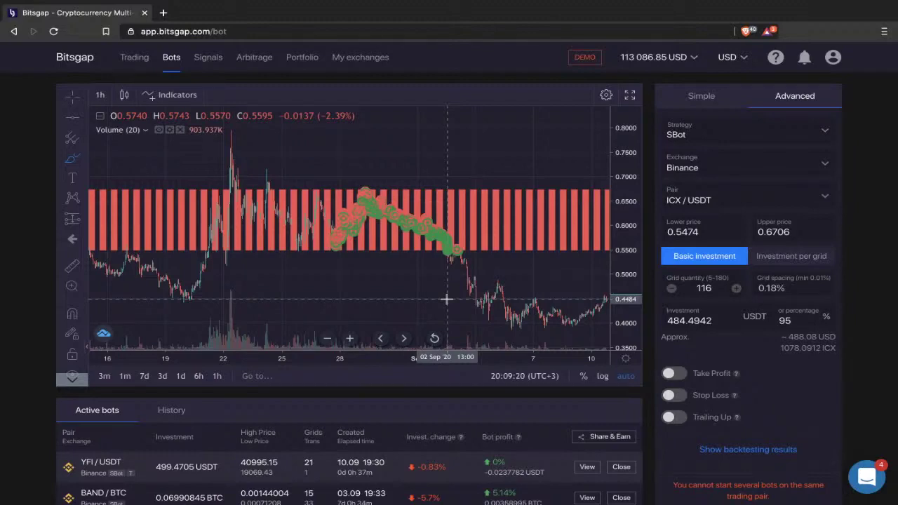
pyautogui.scroll(-2, 563, 421)
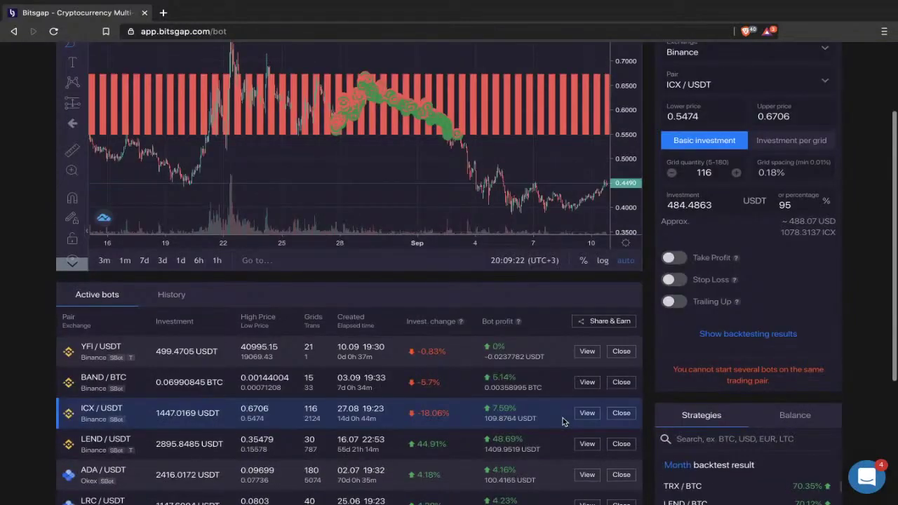
pyautogui.scroll(-2, 563, 421)
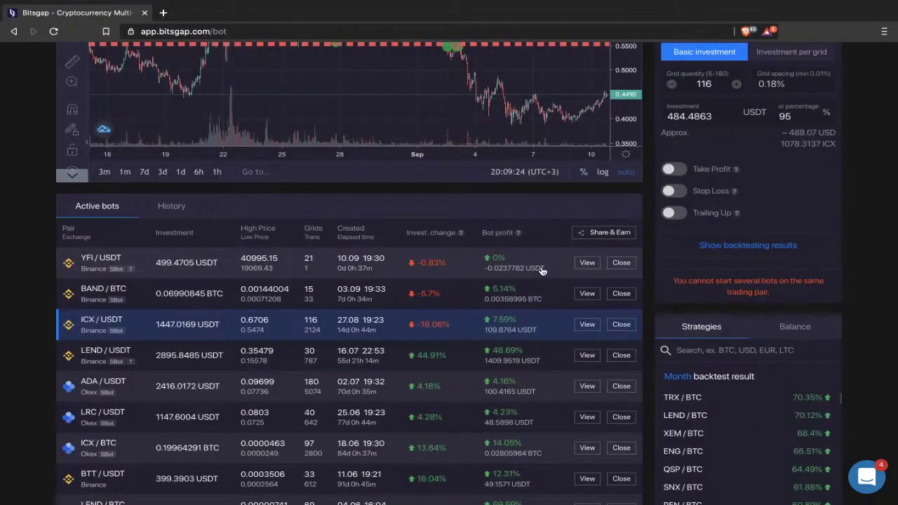
pyautogui.scroll(3, 541, 271)
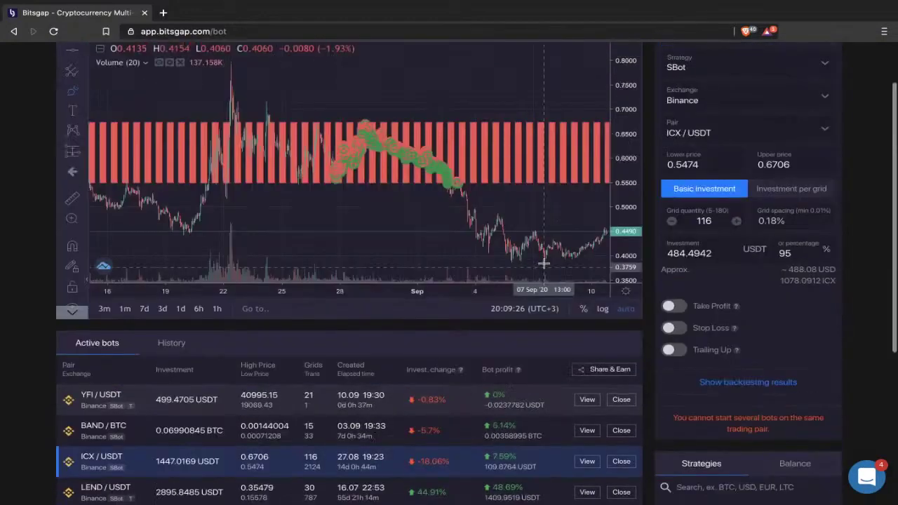
# Enable Take Profit in the ICX / USDT bot settings and set it to 15%.
pyautogui.moveTo(694, 306); pyautogui.dragTo(732, 306)
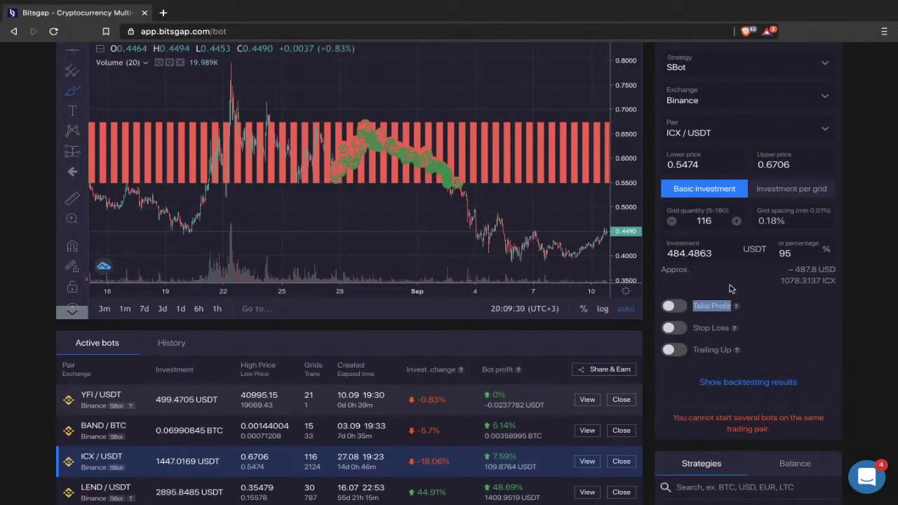
pyautogui.click(670, 309)
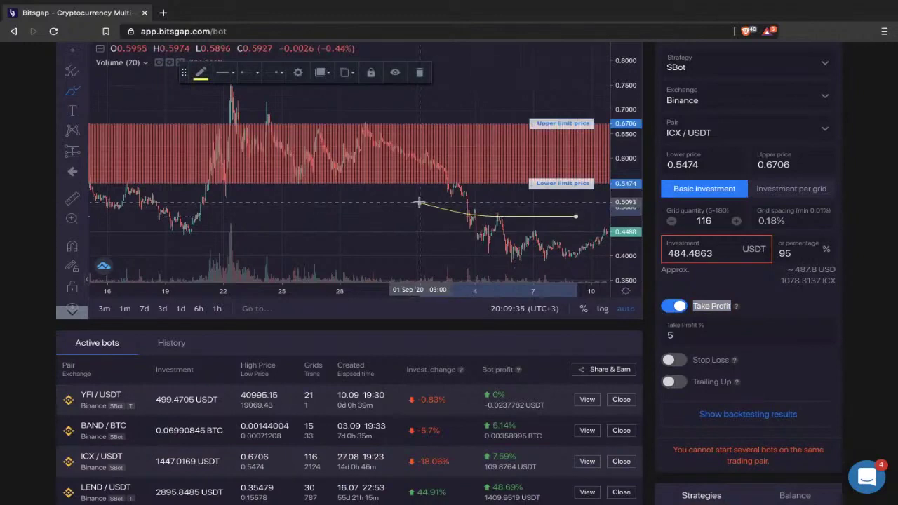
pyautogui.click(682, 334)
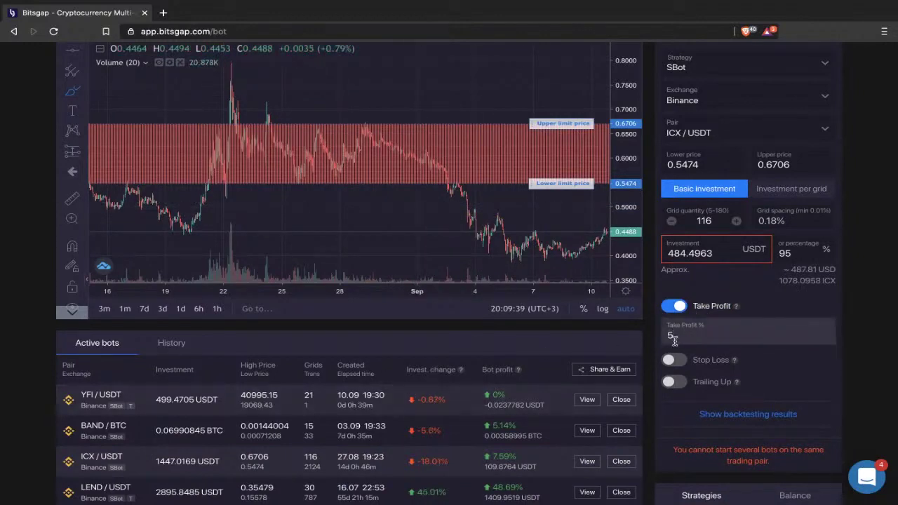
pyautogui.doubleClick(673, 337)
pyautogui.click(680, 338)
pyautogui.scroll(-1, 491, 327)
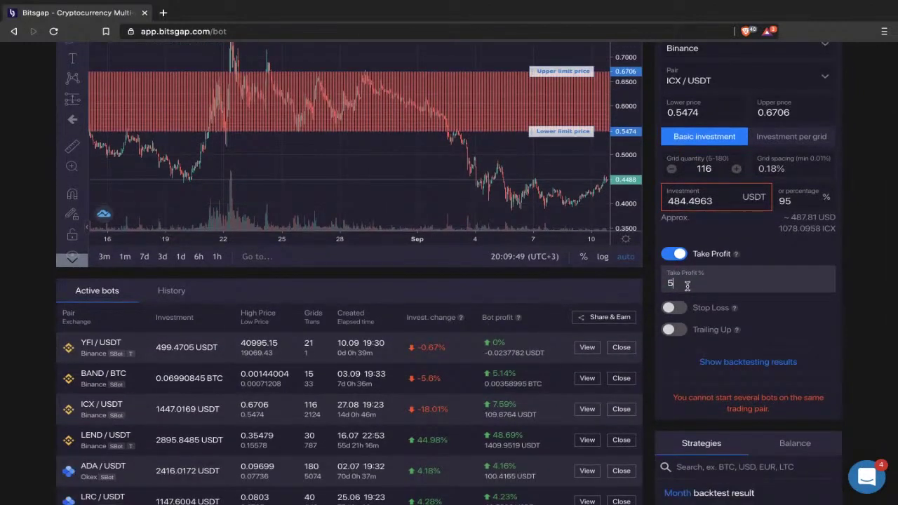
pyautogui.press('BackSpace')
pyautogui.write('1')
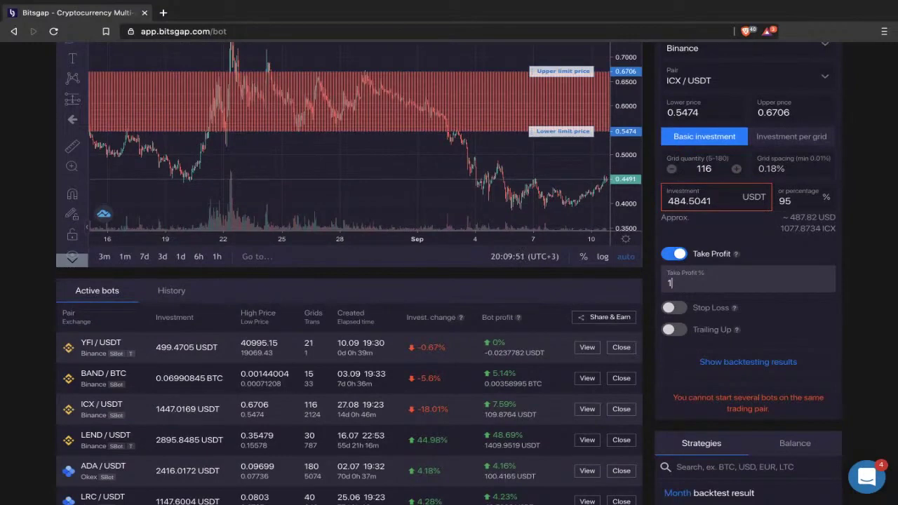
pyautogui.write('5')
pyautogui.scroll(-1, 457, 257)
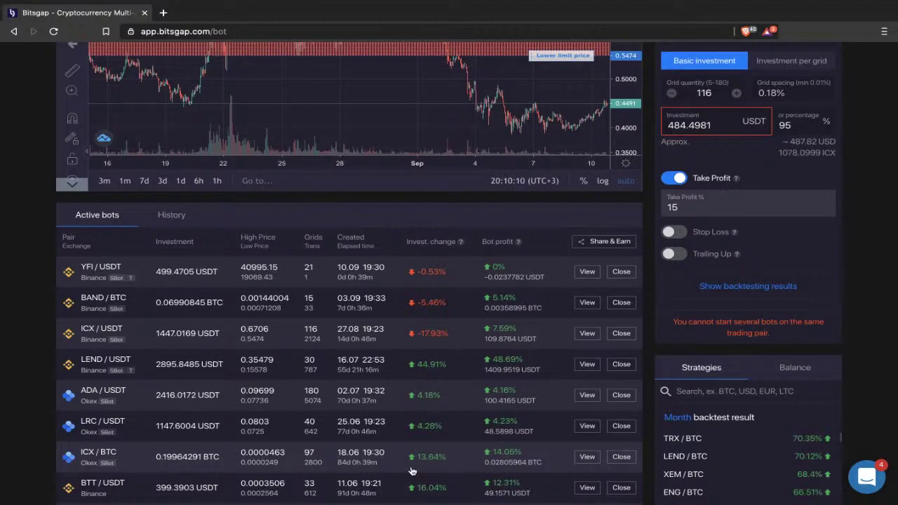
# Turn off Take Profit in the ICX / USDT bot settings.
pyautogui.scroll(1, 413, 471)
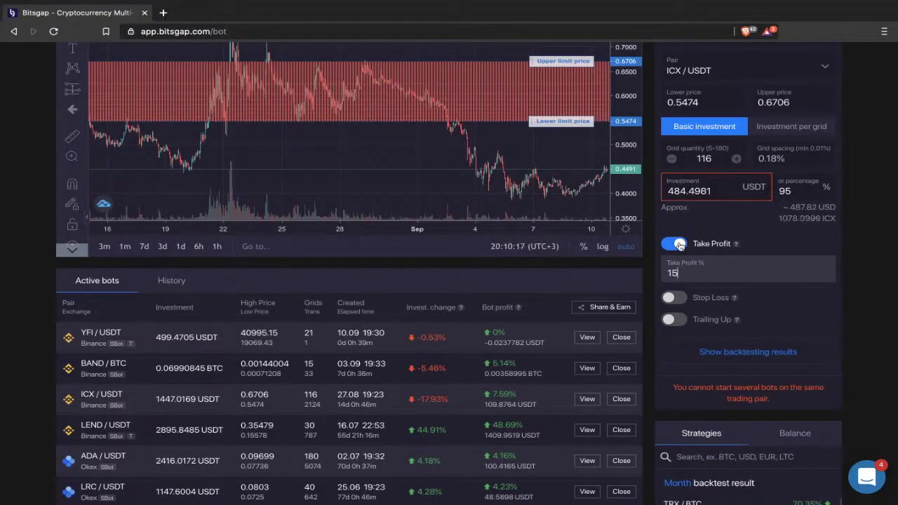
pyautogui.click(682, 244)
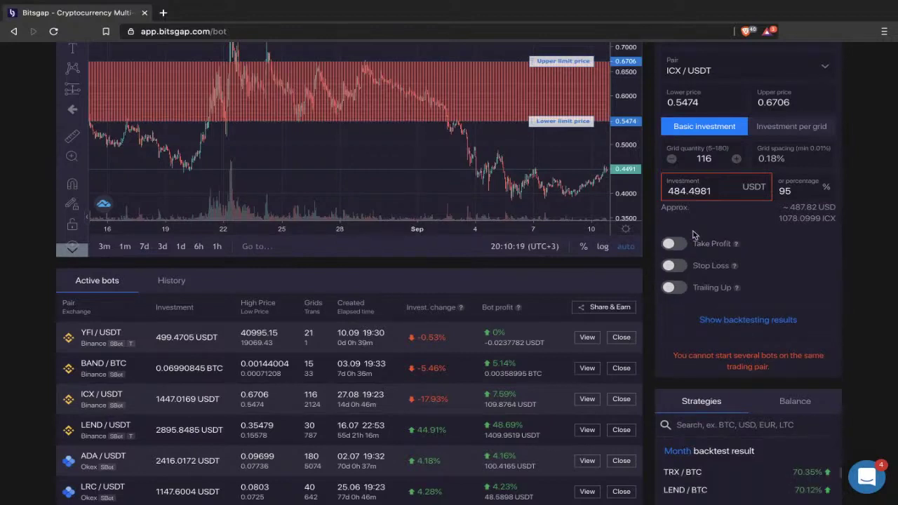
pyautogui.scroll(1, 646, 256)
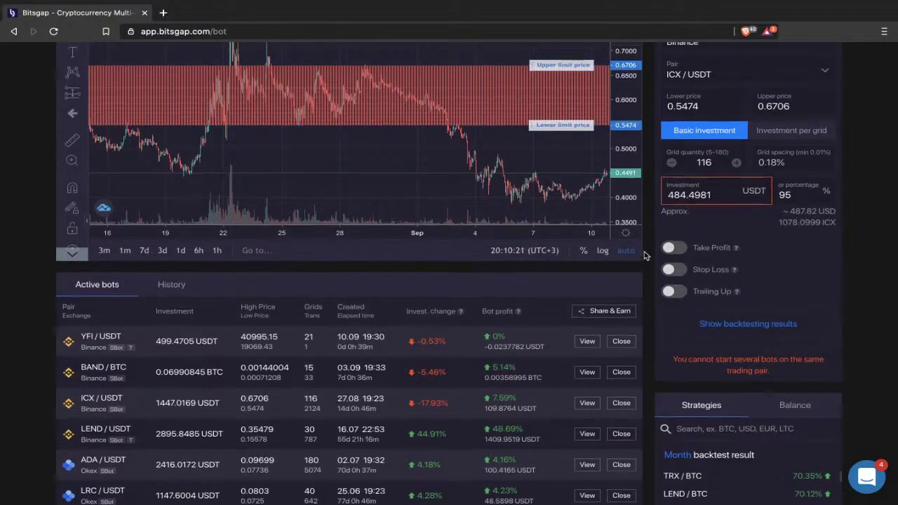
pyautogui.scroll(1, 645, 256)
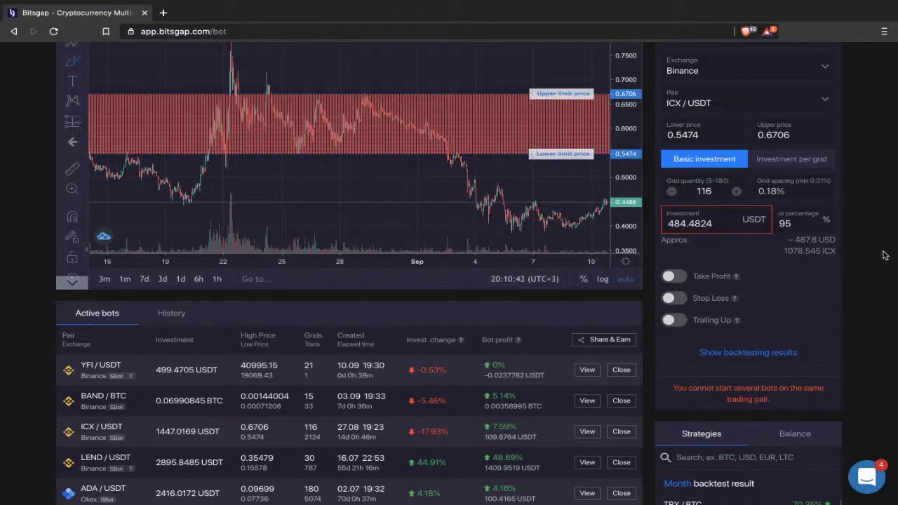
# Check the ICX / USDT investment amount against the available USDT in the Binance balance.
pyautogui.doubleClick(724, 222)
pyautogui.scroll(-1, 846, 322)
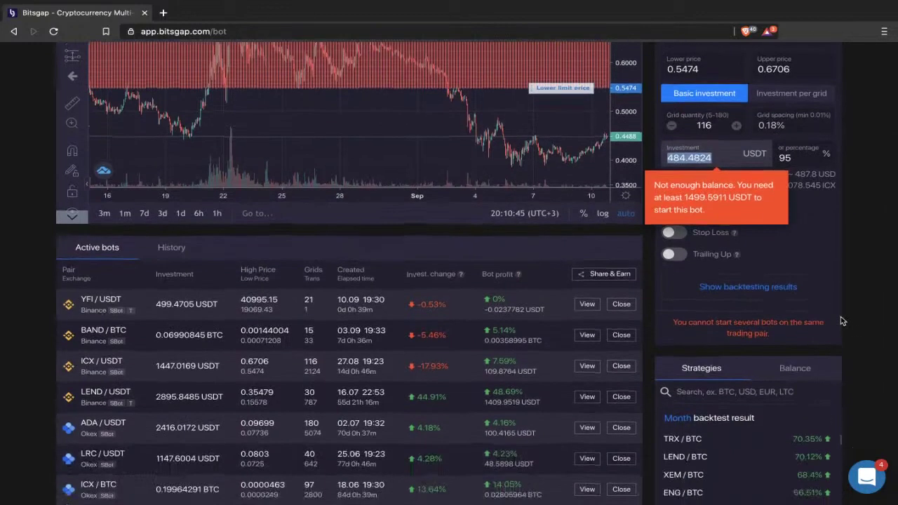
pyautogui.click(805, 367)
pyautogui.scroll(-2, 834, 319)
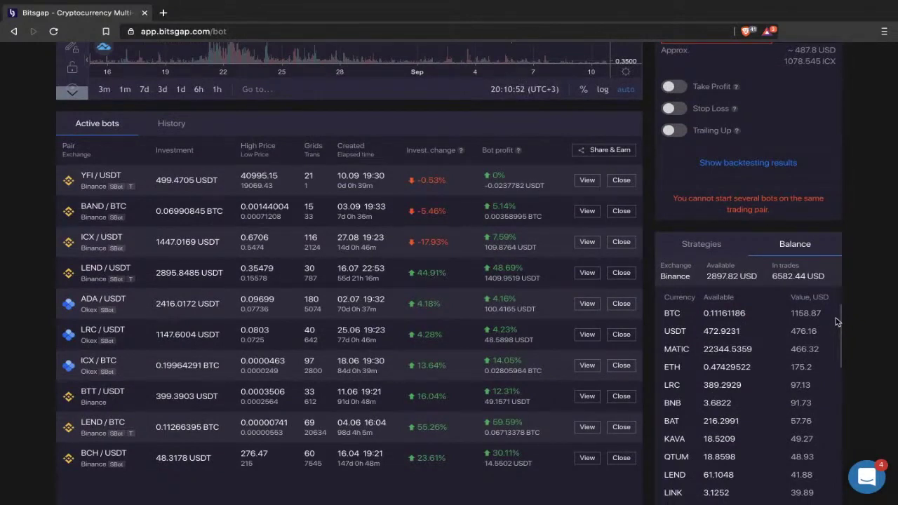
pyautogui.doubleClick(704, 331)
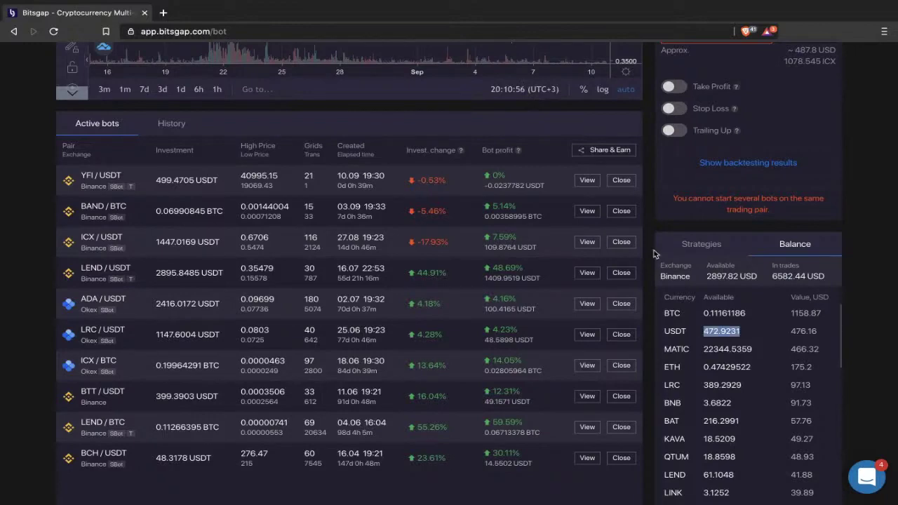
pyautogui.scroll(2, 709, 398)
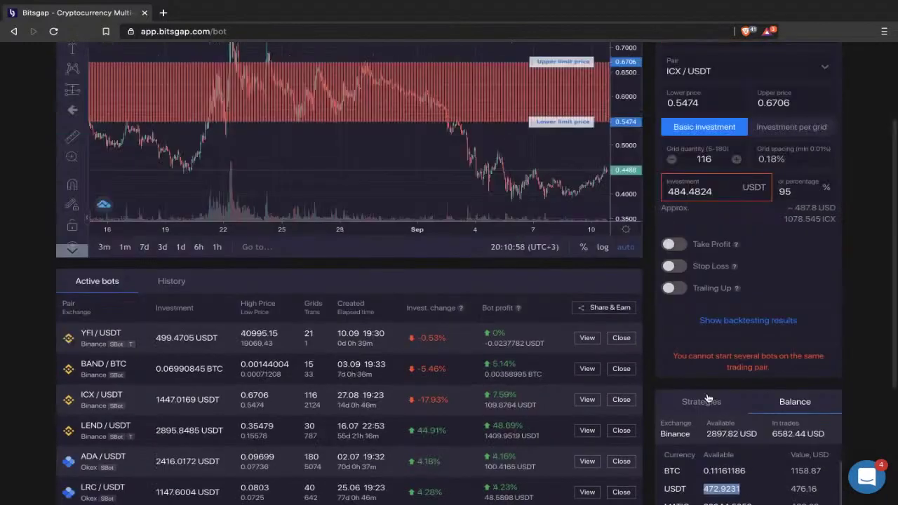
pyautogui.scroll(-2, 708, 399)
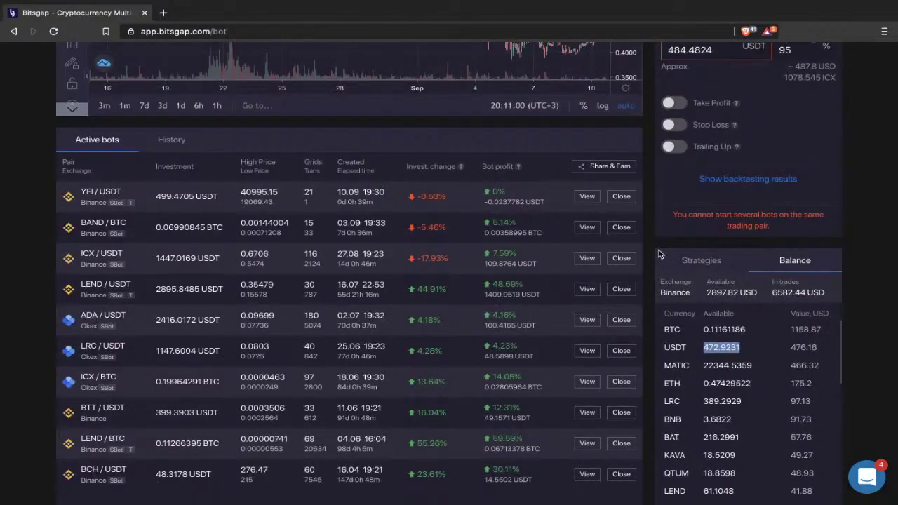
# Load the BTS / BTC pair from the recommended strategies and show the Binance balance again.
pyautogui.click(698, 260)
pyautogui.scroll(-1, 693, 404)
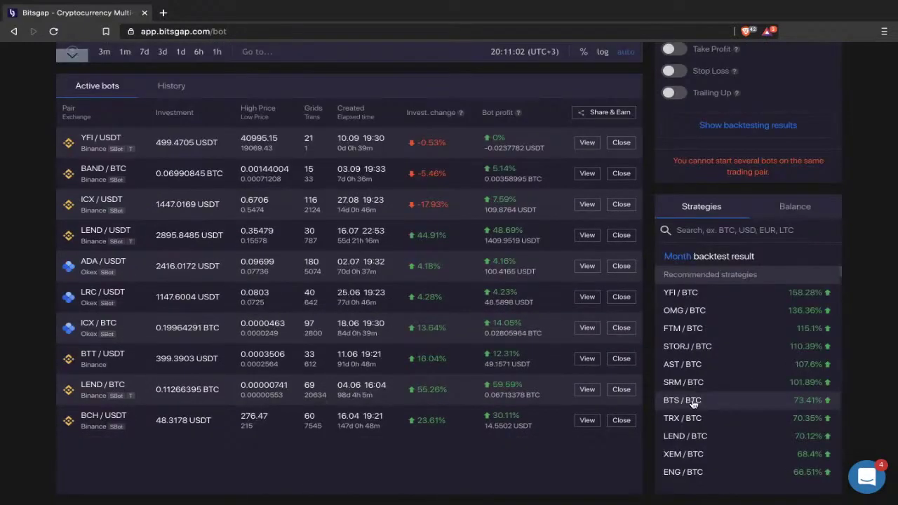
pyautogui.click(693, 402)
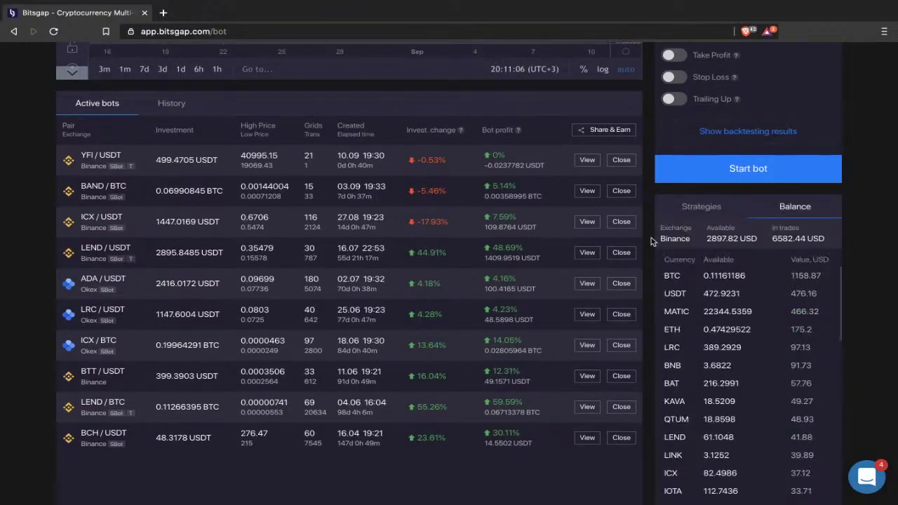
# Set the BTS / BTC bot's investment to 0.10 BTC.
pyautogui.scroll(2, 651, 241)
pyautogui.moveTo(659, 158)
pyautogui.mouseDown()
pyautogui.moveTo(736, 153)
pyautogui.moveTo(675, 152)
pyautogui.mouseUp()
pyautogui.click(736, 153)
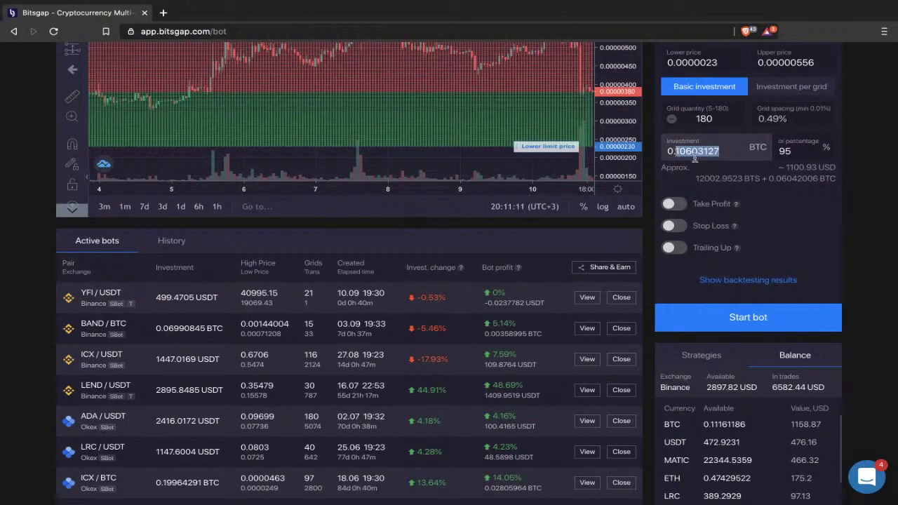
pyautogui.write('10')
# Review the BTS / BTC bot's price range, grid quantity and investment against the chart.
pyautogui.moveTo(720, 121); pyautogui.dragTo(696, 119)
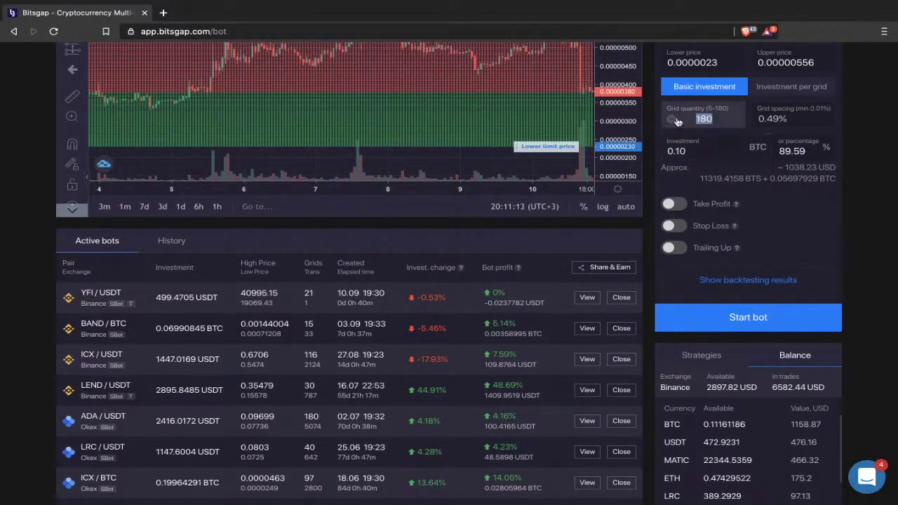
pyautogui.scroll(1, 776, 211)
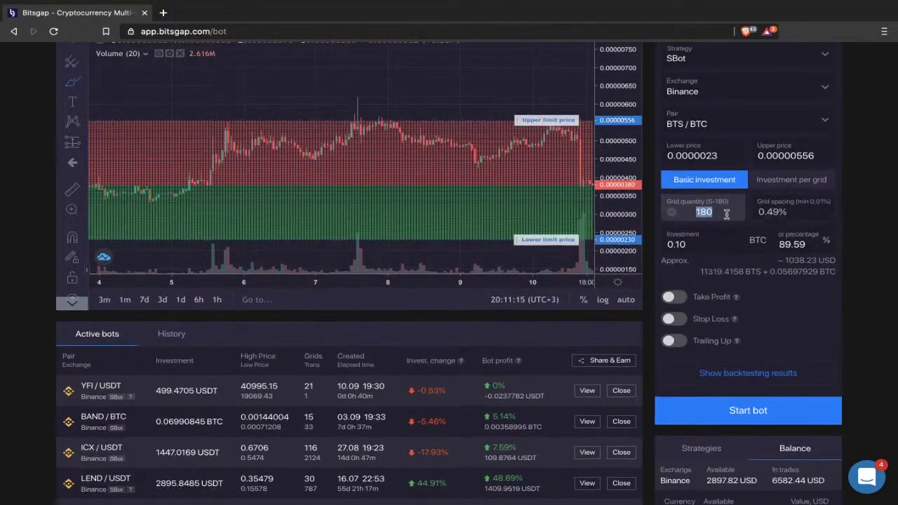
pyautogui.scroll(1, 761, 330)
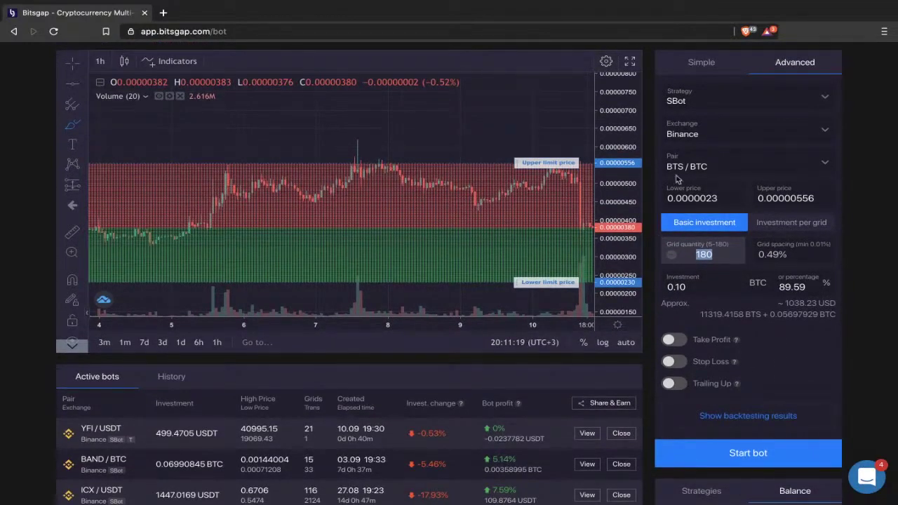
pyautogui.click(522, 103)
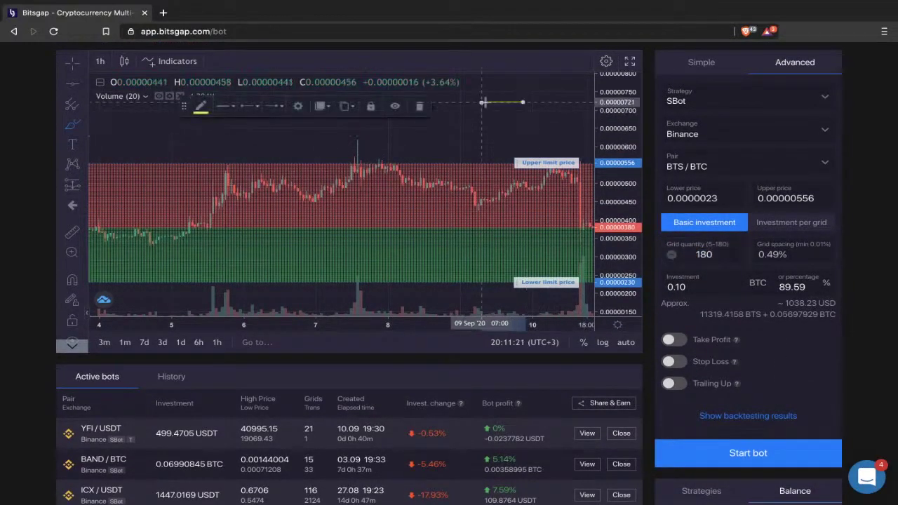
pyautogui.click(482, 102)
pyautogui.click(712, 254)
pyautogui.click(708, 289)
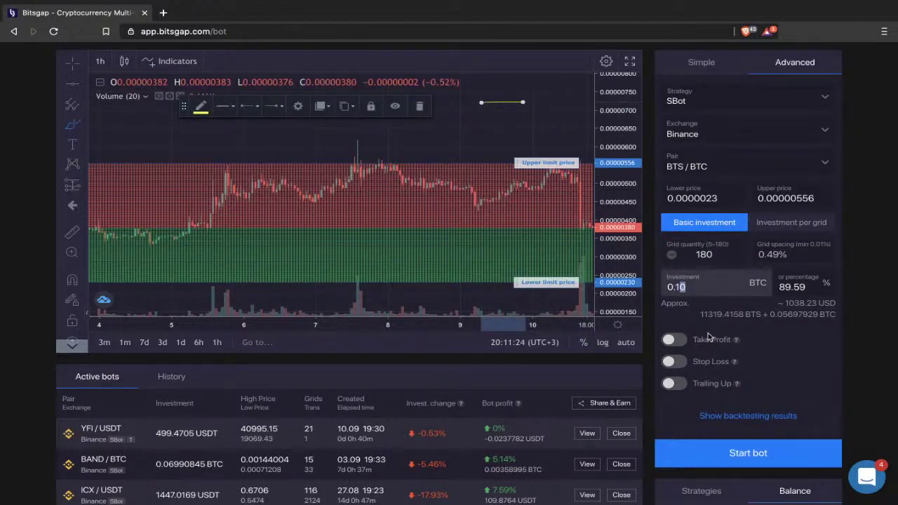
# Check the available BTC in the Binance balance and return to the BTS / BTC bot settings.
pyautogui.scroll(-4, 709, 338)
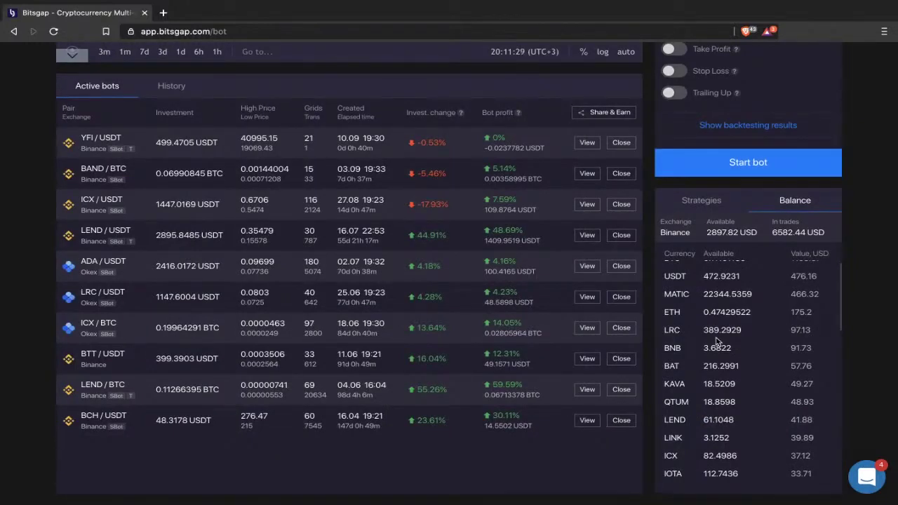
pyautogui.scroll(1, 717, 337)
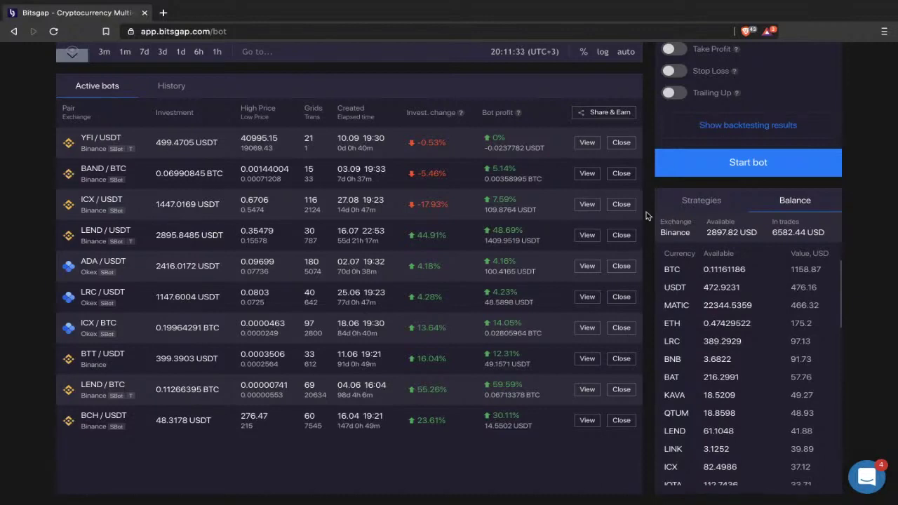
pyautogui.scroll(1, 647, 215)
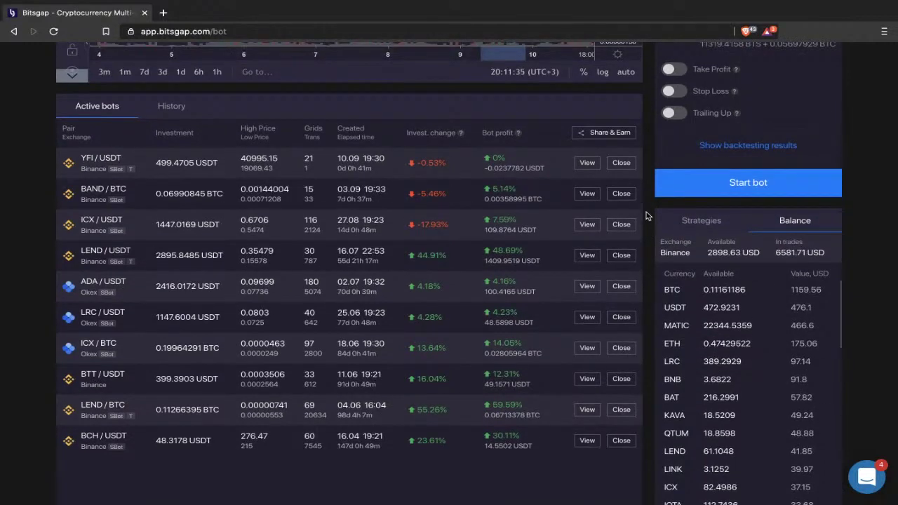
pyautogui.scroll(1, 647, 216)
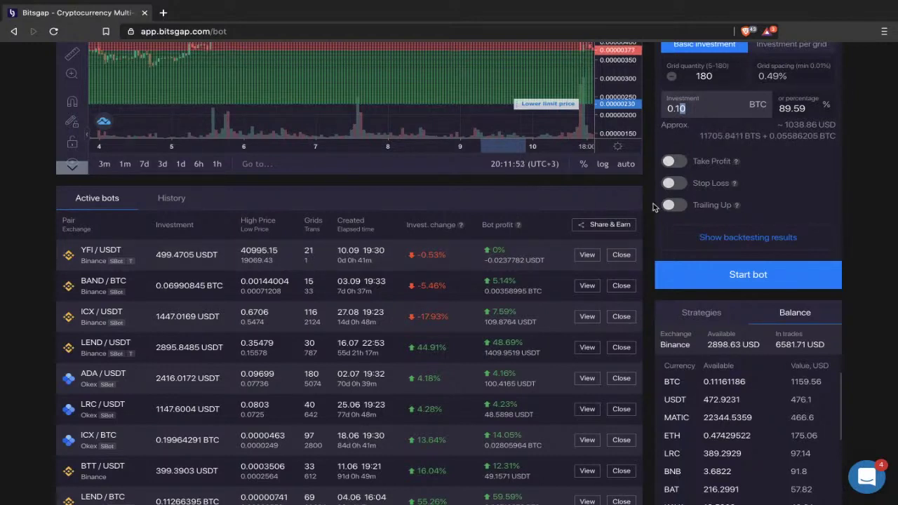
pyautogui.scroll(1, 652, 207)
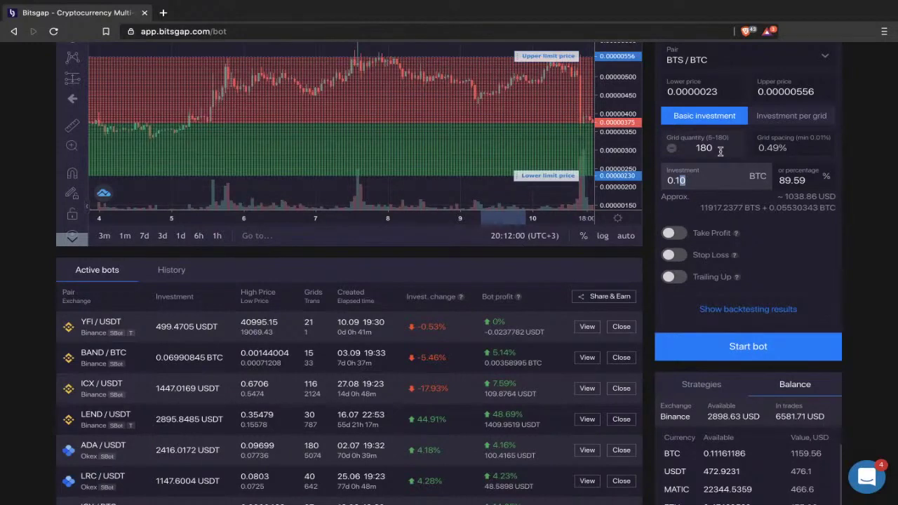
pyautogui.scroll(1, 723, 168)
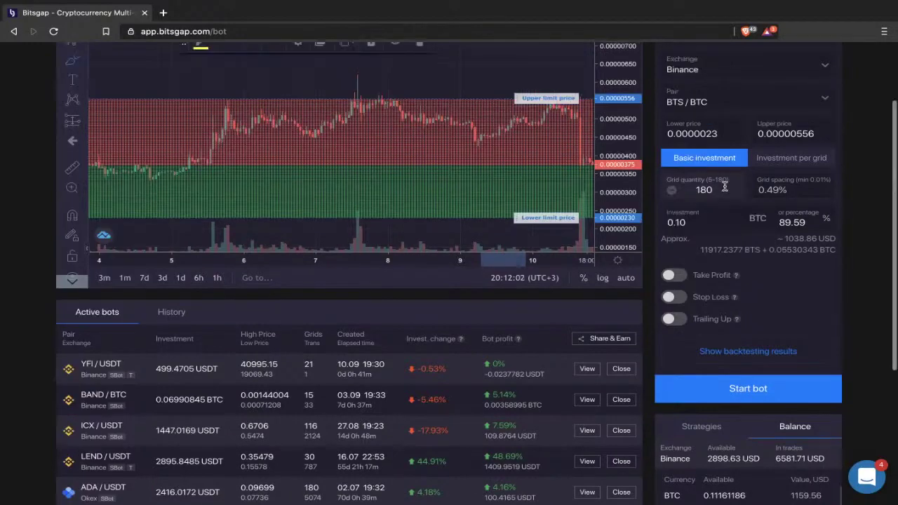
# Examine how the BTS / BTC investment is spread over the grid quantity, comparing both settings with the chart.
pyautogui.doubleClick(725, 189)
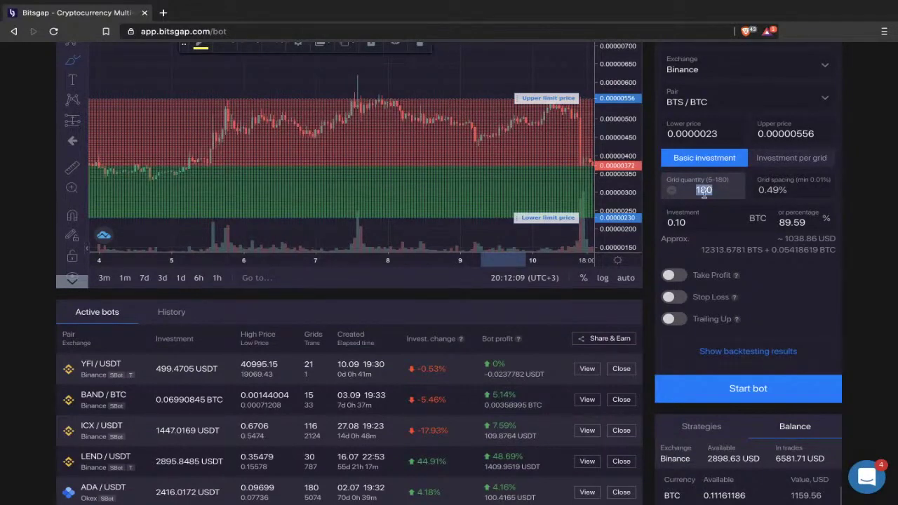
pyautogui.click(625, 191)
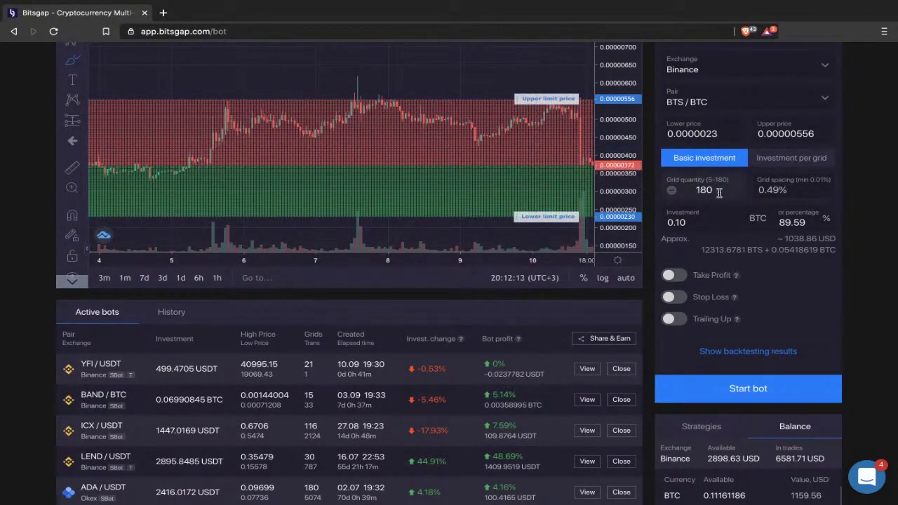
pyautogui.click(702, 221)
pyautogui.moveTo(701, 221); pyautogui.dragTo(658, 221)
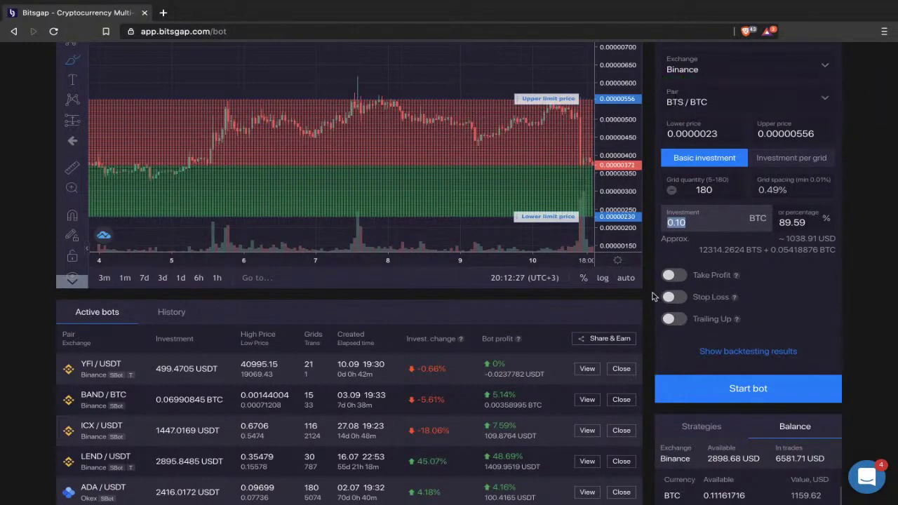
pyautogui.scroll(1, 652, 297)
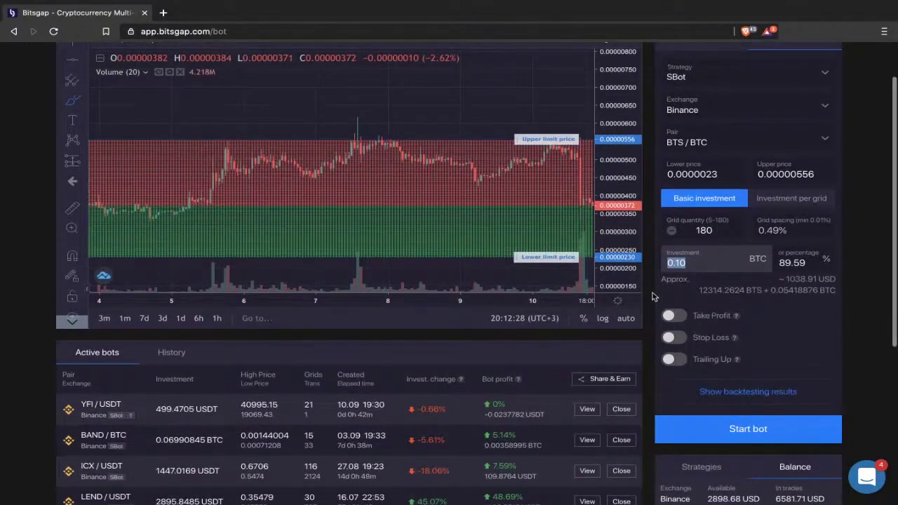
pyautogui.scroll(-1, 652, 297)
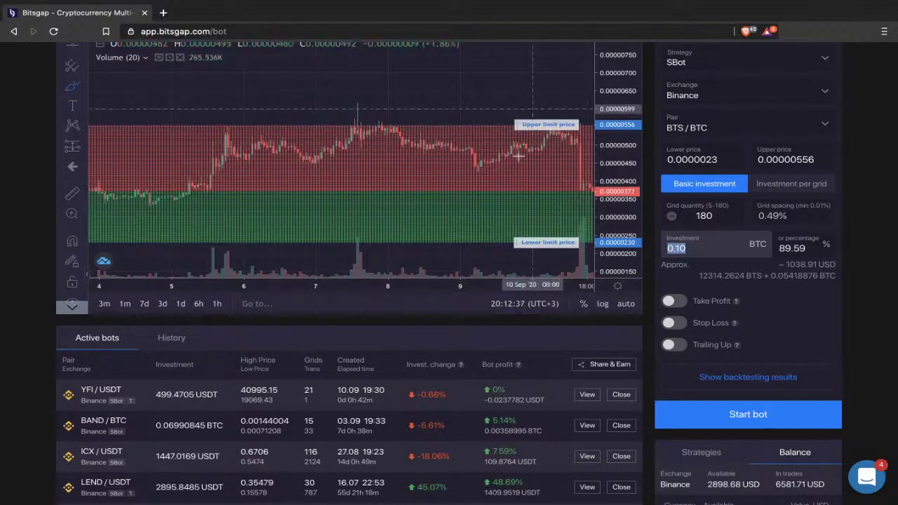
pyautogui.scroll(1, 484, 322)
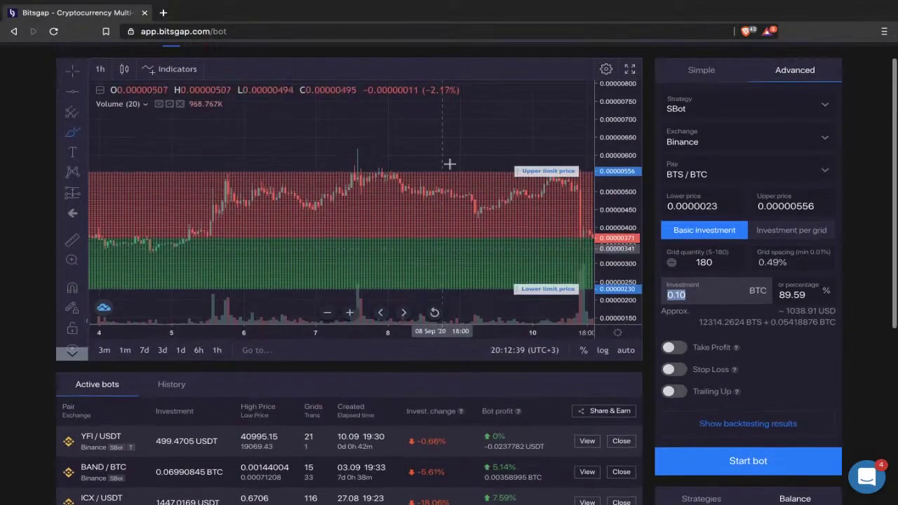
# Delete the stray brush stroke and brush a choppy sideways price path with a steep rise at its end in the empty future chart area.
pyautogui.click(459, 155)
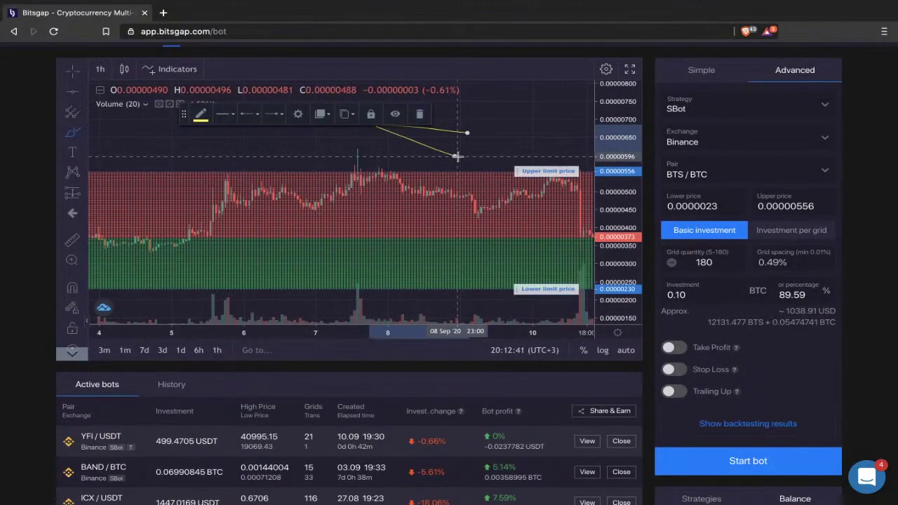
pyautogui.press('Delete')
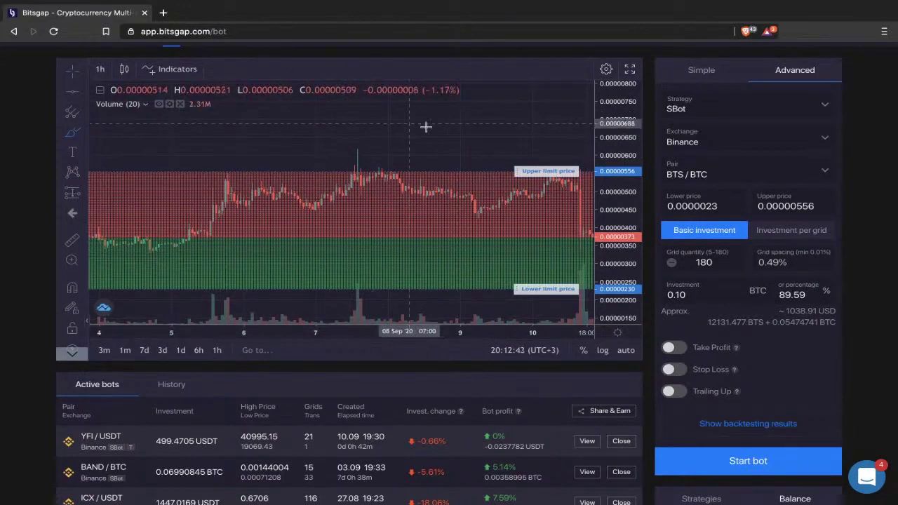
pyautogui.hscroll(5, 414, 130)
pyautogui.hscroll(4, 391, 134)
pyautogui.scroll(-5, 391, 134)
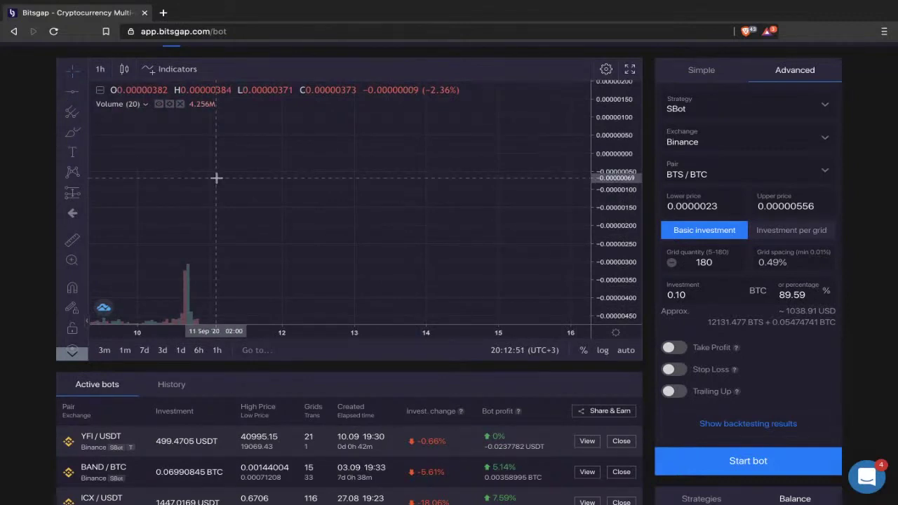
pyautogui.click(77, 137)
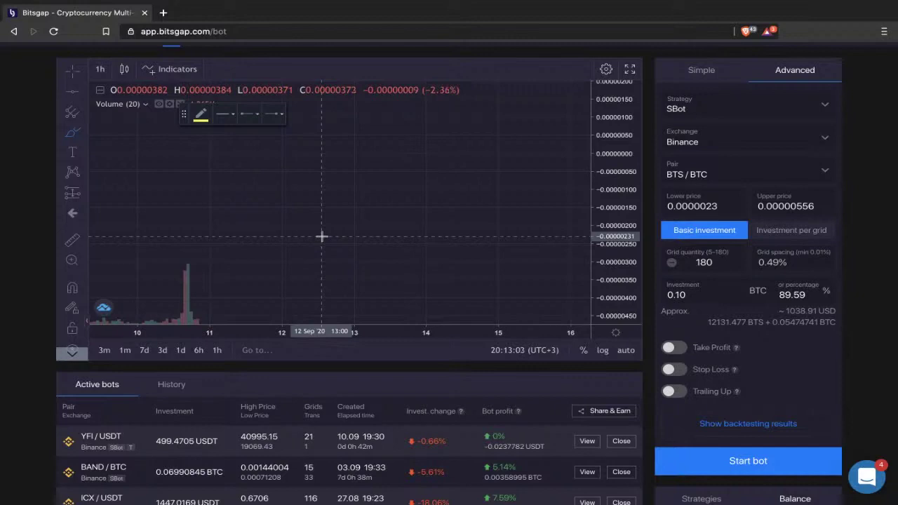
pyautogui.moveTo(237, 230)
pyautogui.mouseDown()
pyautogui.moveTo(357, 234)
pyautogui.moveTo(393, 167)
pyautogui.mouseUp()
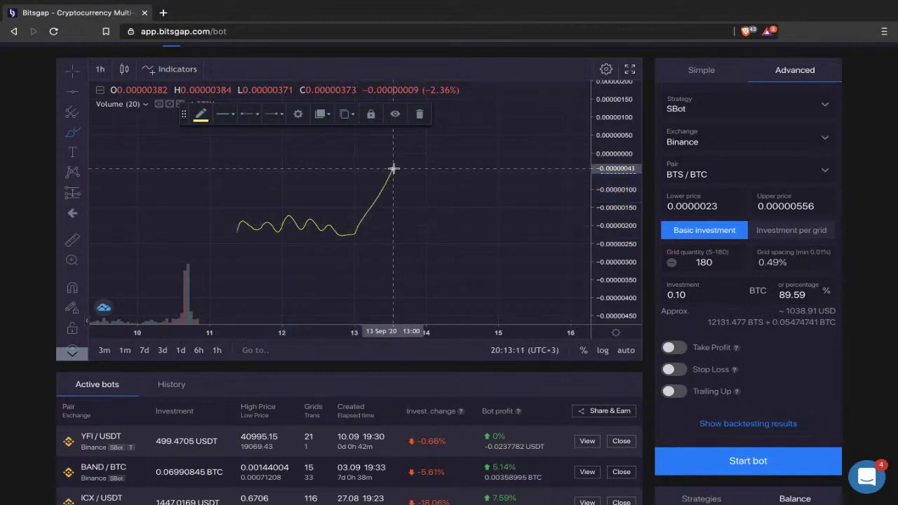
# Add a horizontal line at about -0.00000173 and extend the brushed price path through a plateau, a sharp drop and a partial recovery.
pyautogui.click(73, 92)
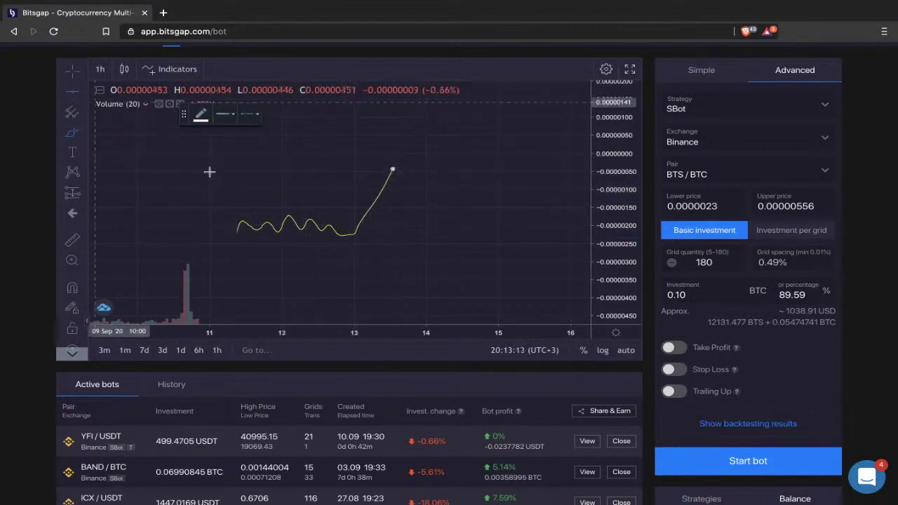
pyautogui.click(181, 215)
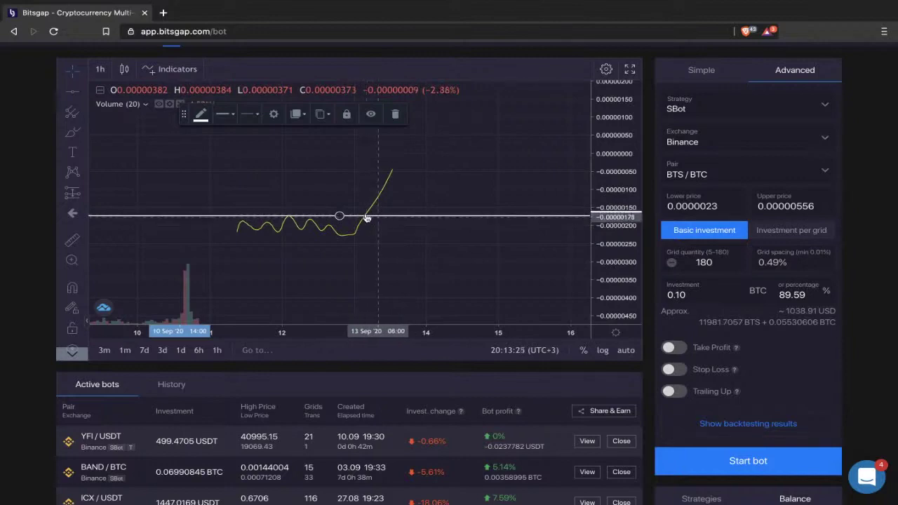
pyautogui.click(68, 131)
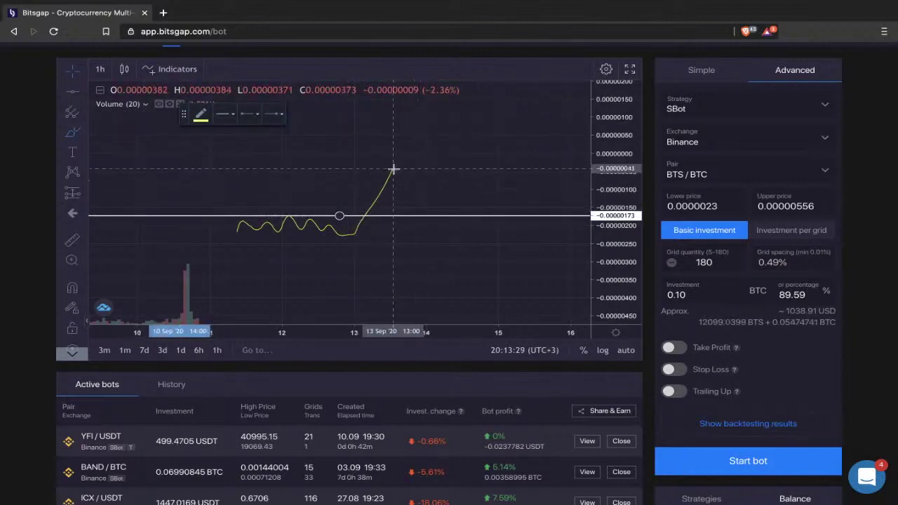
pyautogui.moveTo(393, 170)
pyautogui.mouseDown()
pyautogui.moveTo(427, 180)
pyautogui.moveTo(462, 162)
pyautogui.moveTo(501, 302)
pyautogui.mouseUp()
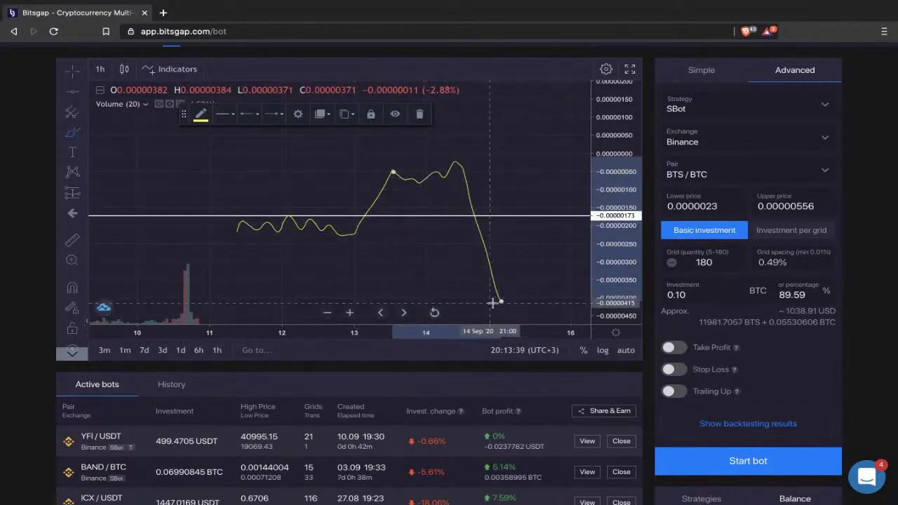
pyautogui.moveTo(495, 299); pyautogui.dragTo(555, 292)
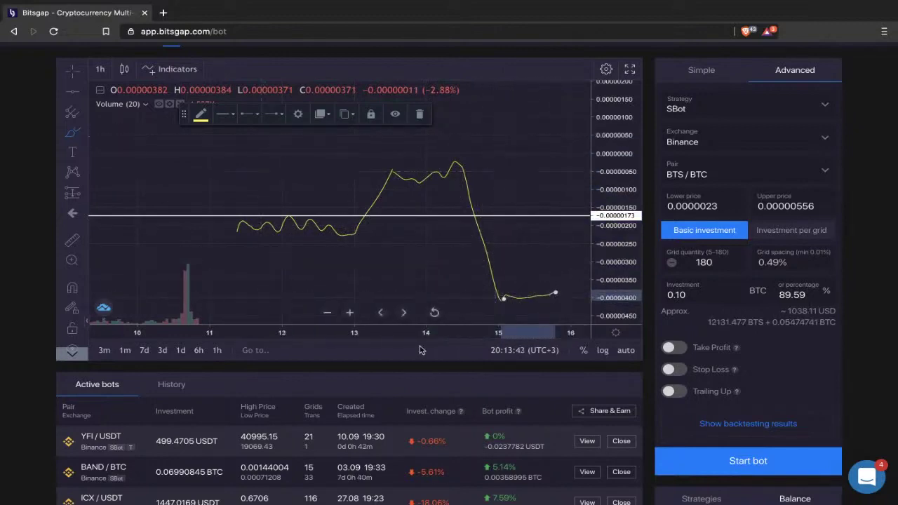
pyautogui.hscroll(5, 482, 203)
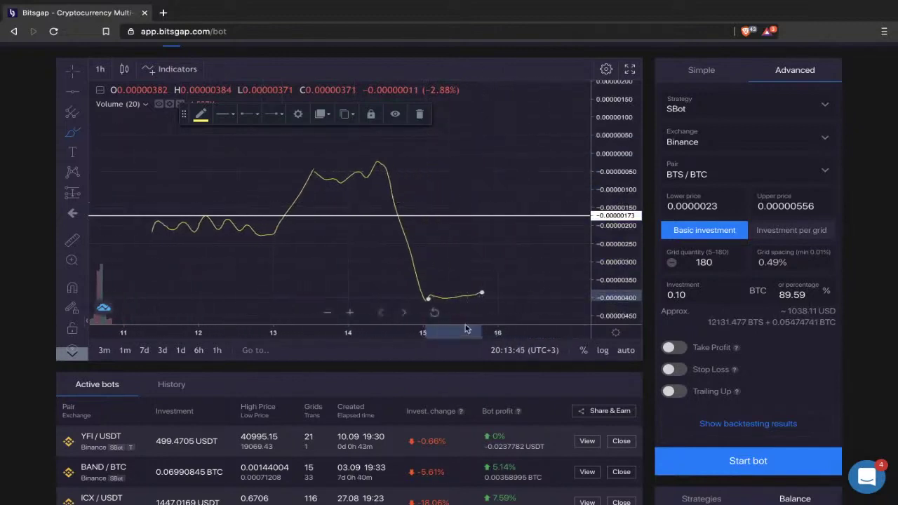
pyautogui.moveTo(487, 288); pyautogui.dragTo(551, 232)
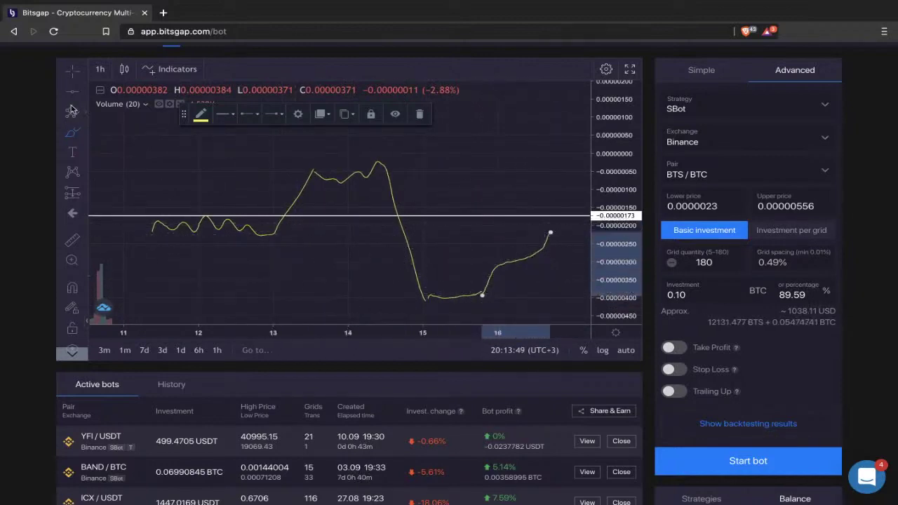
# Add a second horizontal line at about -0.00000344 and clear all drawings from the chart.
pyautogui.hotkey('alt', 'h')
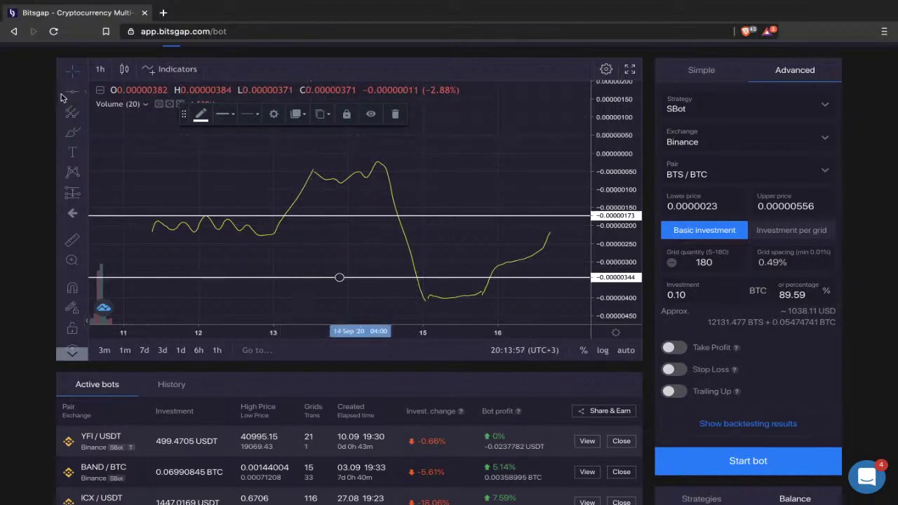
pyautogui.click(297, 152)
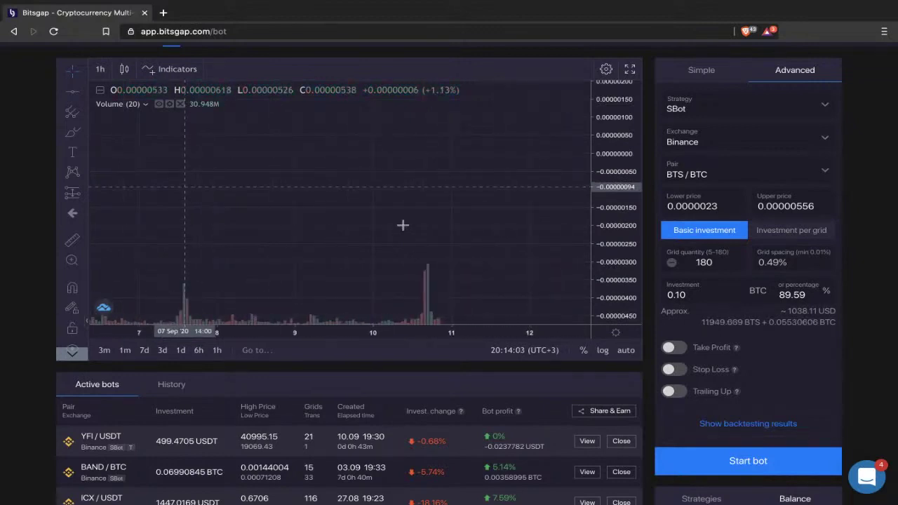
# Brush a rising price path in an empty chart area from about 13 Sep, with a scribbled circle at its peak and a steep fall after it.
pyautogui.moveTo(281, 180); pyautogui.dragTo(289, 140)
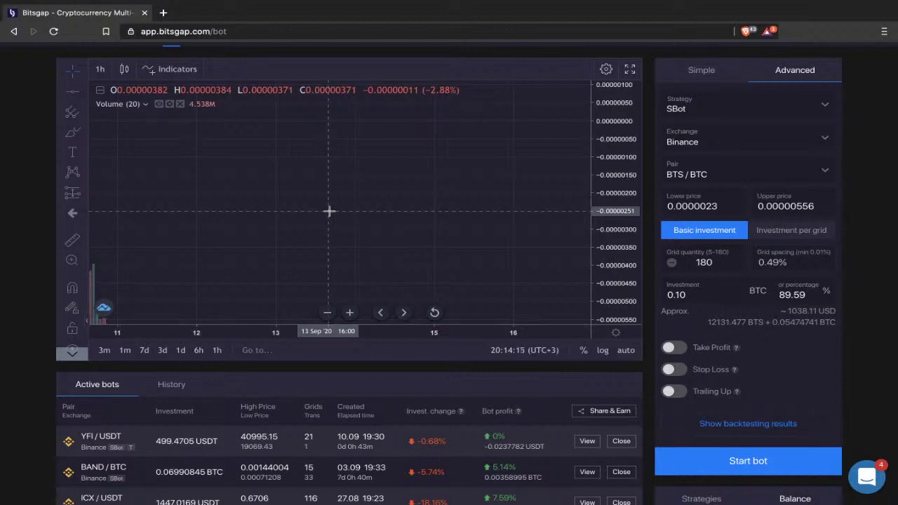
pyautogui.click(72, 131)
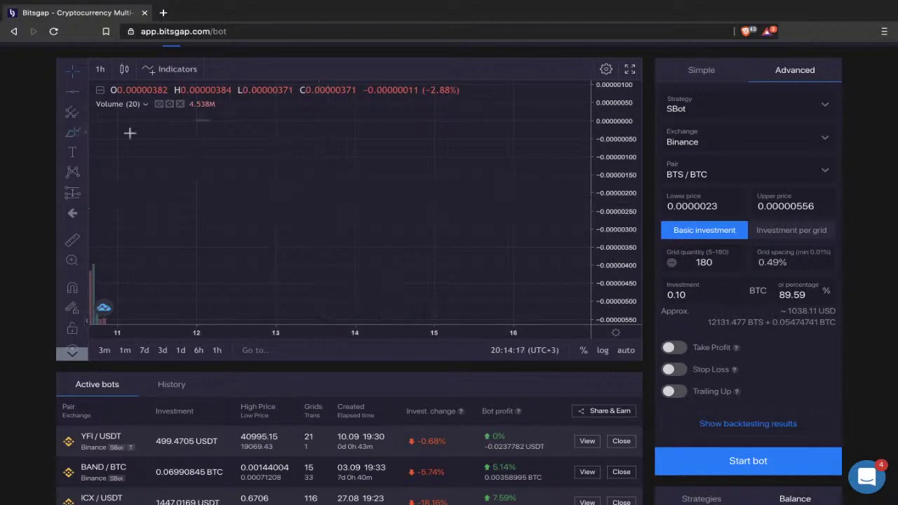
pyautogui.moveTo(254, 246)
pyautogui.mouseDown()
pyautogui.moveTo(321, 191)
pyautogui.moveTo(353, 176)
pyautogui.moveTo(357, 188)
pyautogui.moveTo(346, 185)
pyautogui.moveTo(362, 168)
pyautogui.mouseUp()
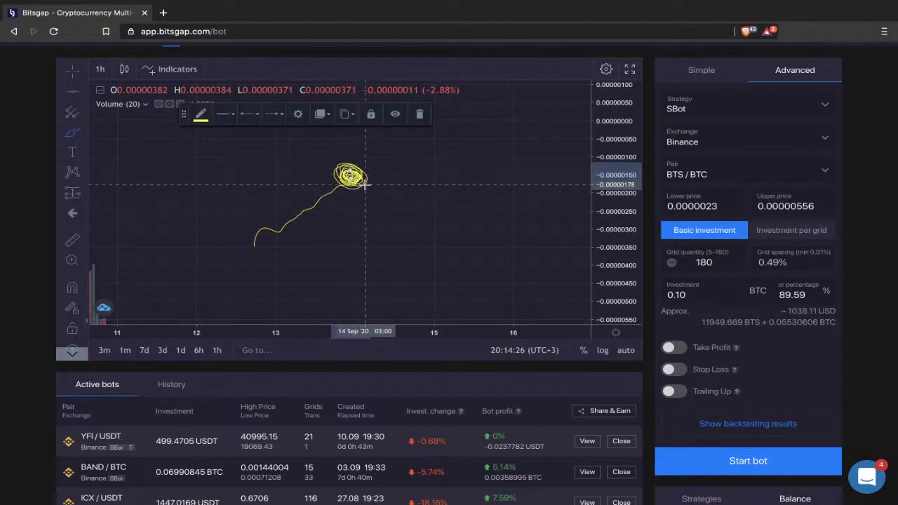
pyautogui.moveTo(365, 184); pyautogui.dragTo(383, 244)
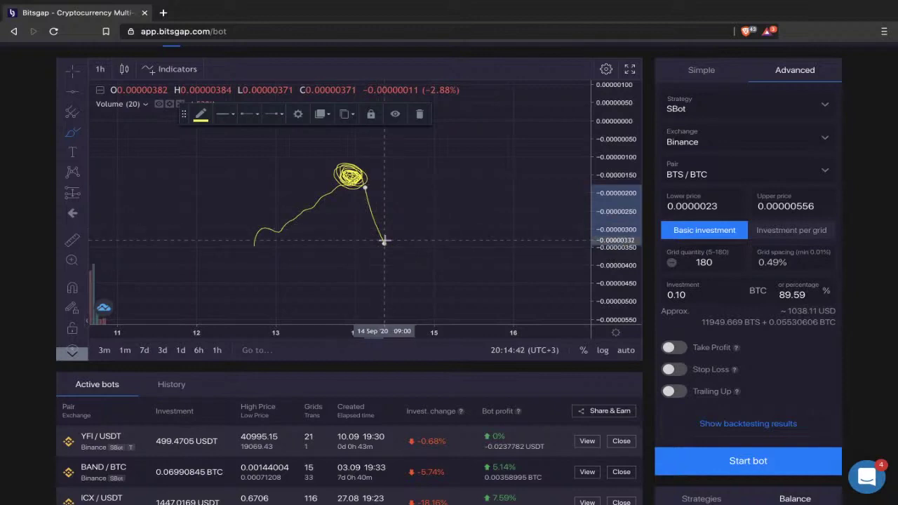
# Extend the brushed price path through a low plateau and a long rise to about 16 Sep, and turn on Trailing Up.
pyautogui.moveTo(384, 242)
pyautogui.mouseDown()
pyautogui.moveTo(445, 240)
pyautogui.moveTo(563, 140)
pyautogui.moveTo(582, 112)
pyautogui.mouseUp()
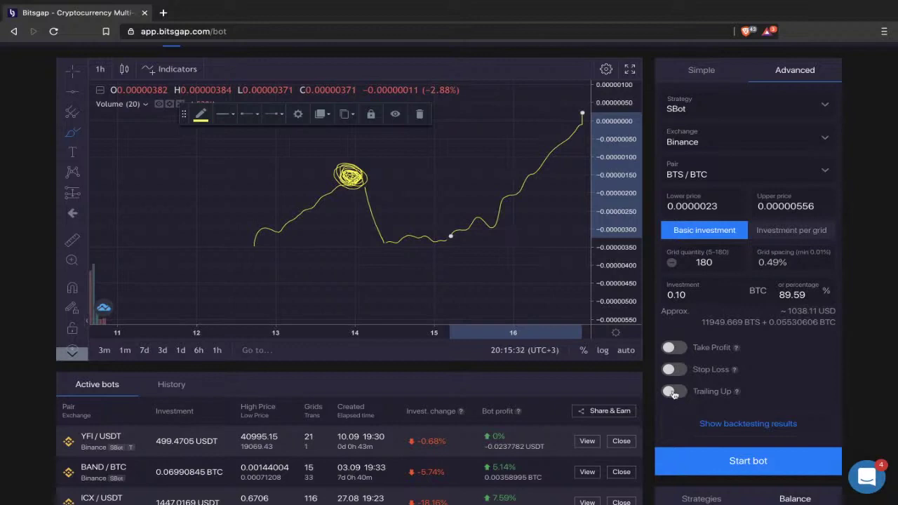
pyautogui.click(673, 392)
# Brush two choppy rising price paths in the empty chart area, one above the other.
pyautogui.click(73, 132)
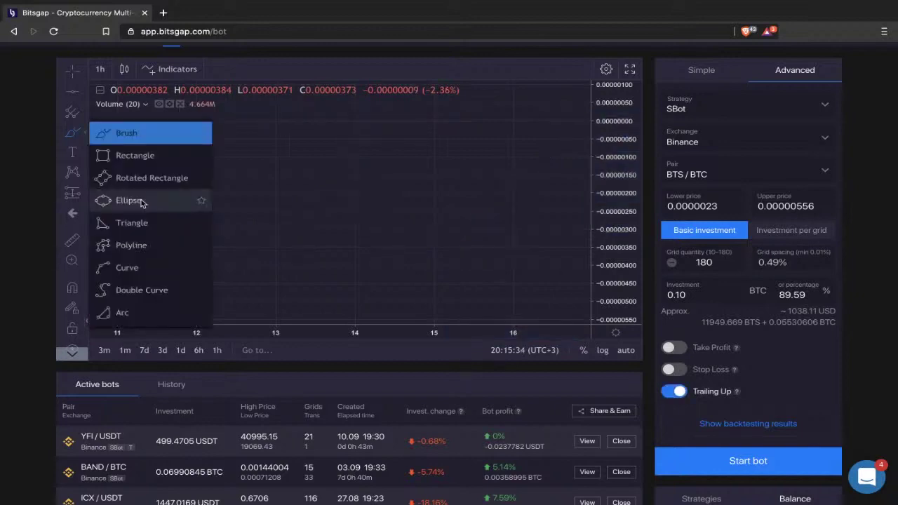
pyautogui.moveTo(158, 244); pyautogui.dragTo(565, 101)
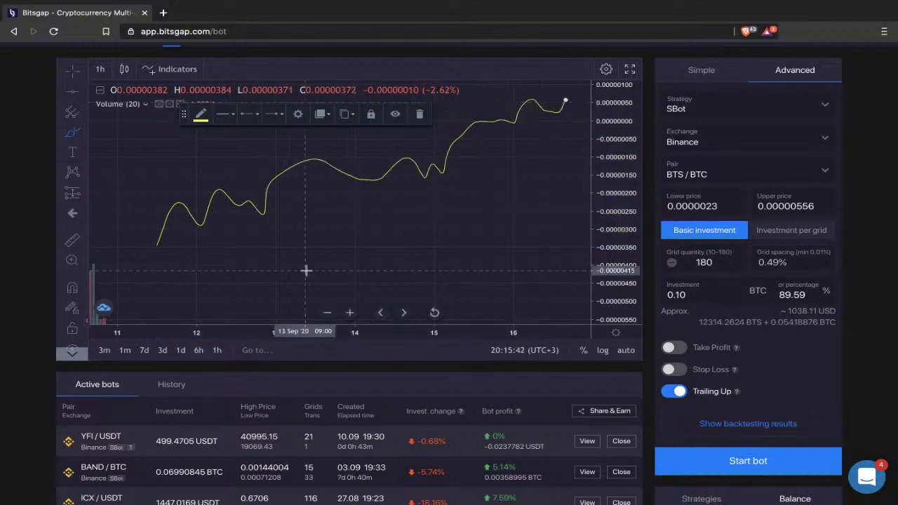
pyautogui.moveTo(305, 270)
pyautogui.mouseDown()
pyautogui.moveTo(503, 217)
pyautogui.moveTo(538, 234)
pyautogui.moveTo(578, 159)
pyautogui.mouseUp()
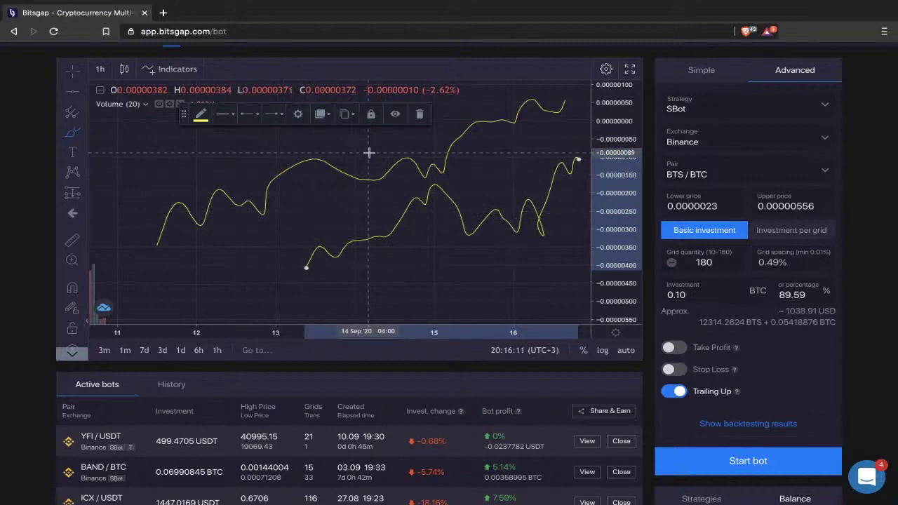
# Brush a rising arrow and a flat line beneath the lower path, and delete the extra arrow brushed between the paths.
pyautogui.moveTo(174, 289)
pyautogui.mouseDown()
pyautogui.moveTo(220, 255)
pyautogui.moveTo(355, 189)
pyautogui.moveTo(317, 192)
pyautogui.moveTo(339, 209)
pyautogui.moveTo(327, 187)
pyautogui.moveTo(330, 198)
pyautogui.moveTo(342, 198)
pyautogui.mouseUp()
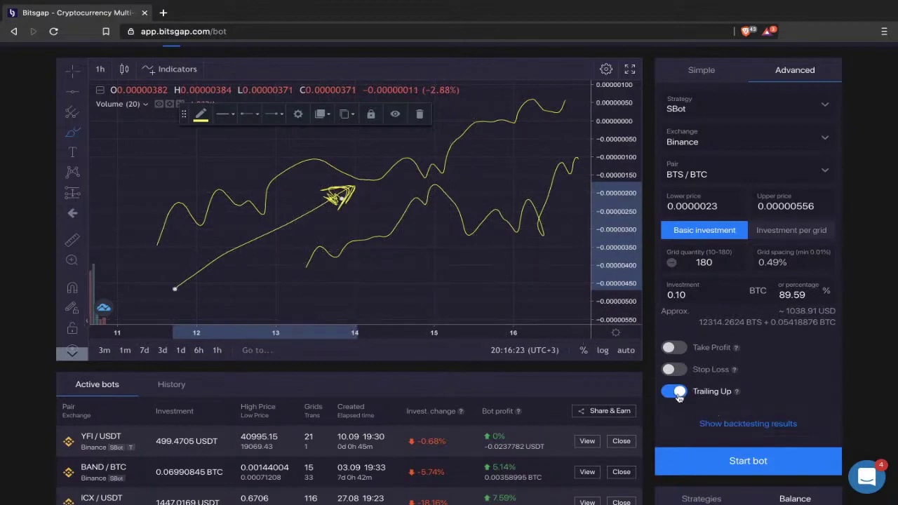
pyautogui.moveTo(295, 272); pyautogui.dragTo(468, 272)
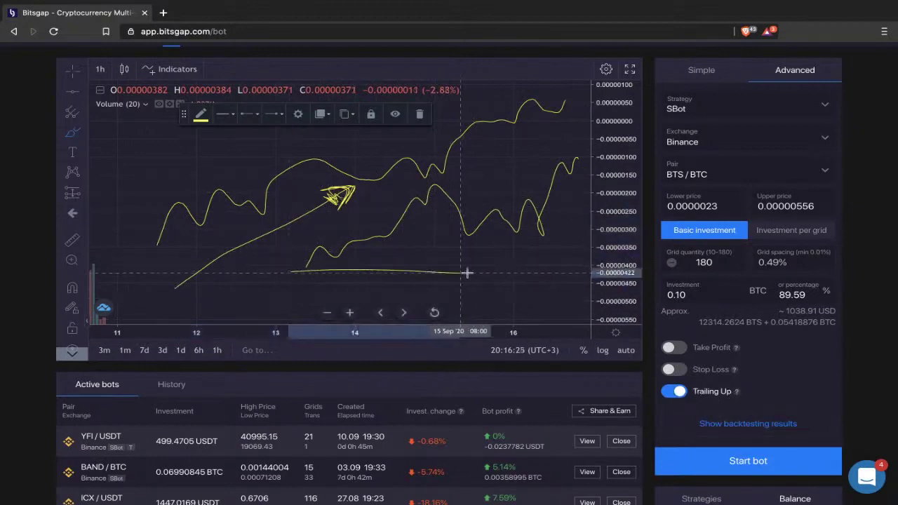
pyautogui.moveTo(256, 280)
pyautogui.mouseDown()
pyautogui.moveTo(445, 152)
pyautogui.moveTo(418, 194)
pyautogui.moveTo(426, 150)
pyautogui.moveTo(399, 153)
pyautogui.moveTo(424, 184)
pyautogui.mouseUp()
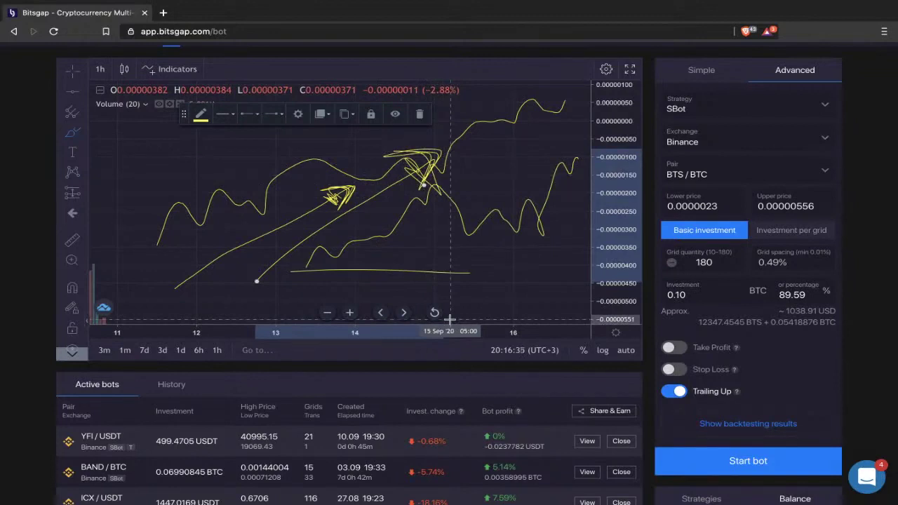
pyautogui.click(419, 113)
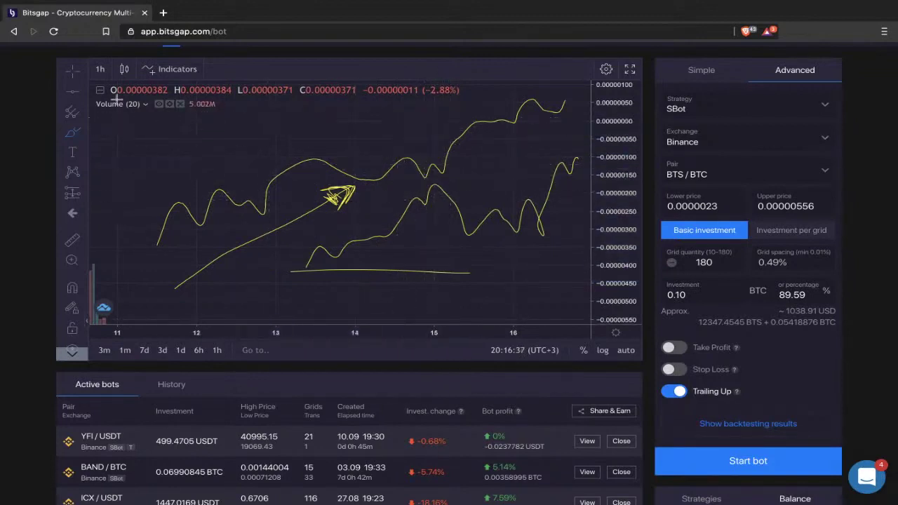
pyautogui.moveTo(274, 194); pyautogui.dragTo(239, 159)
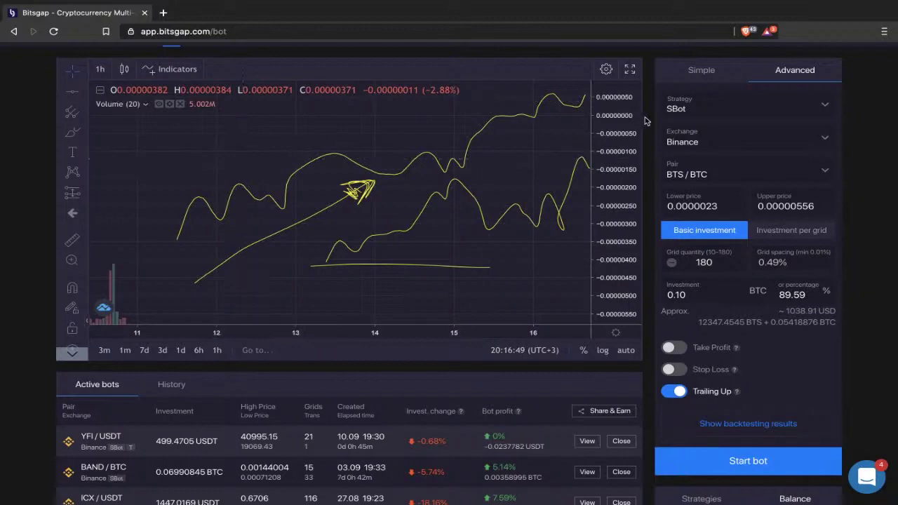
pyautogui.scroll(1, 646, 121)
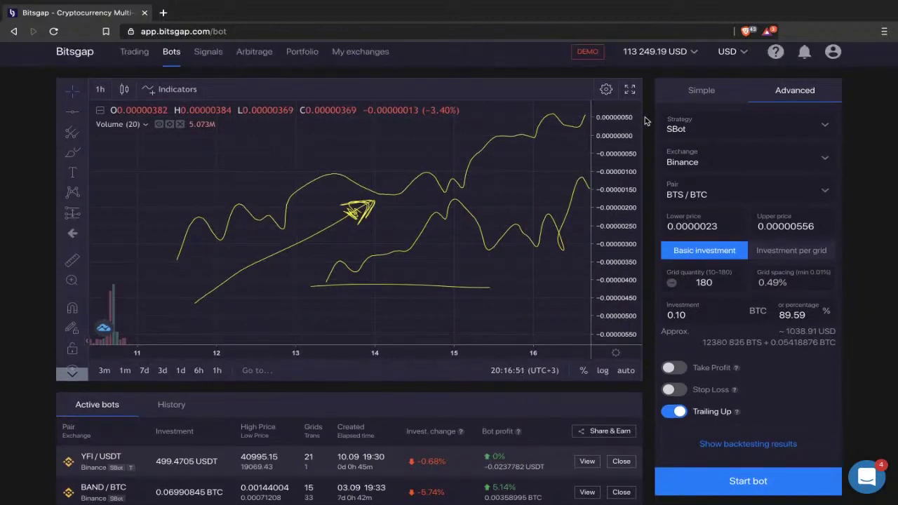
pyautogui.scroll(-1, 646, 122)
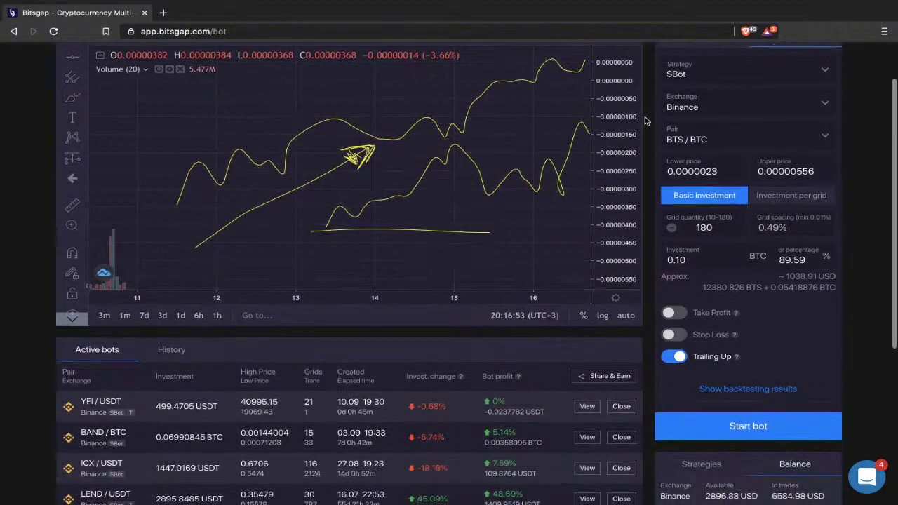
pyautogui.scroll(-2, 646, 121)
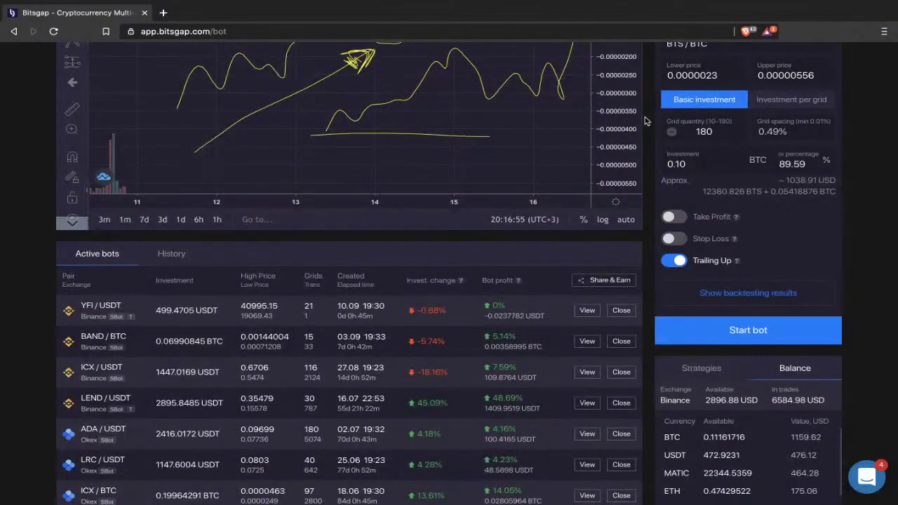
pyautogui.scroll(1, 645, 121)
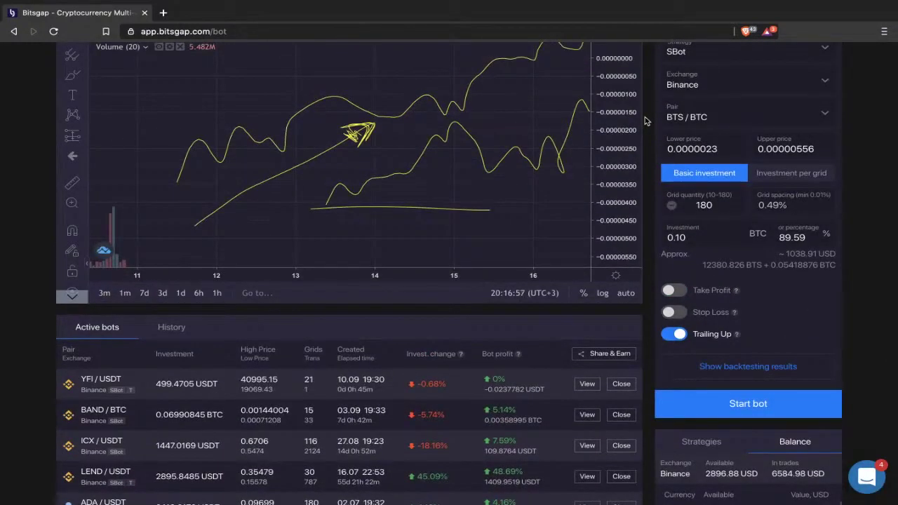
pyautogui.scroll(1, 647, 161)
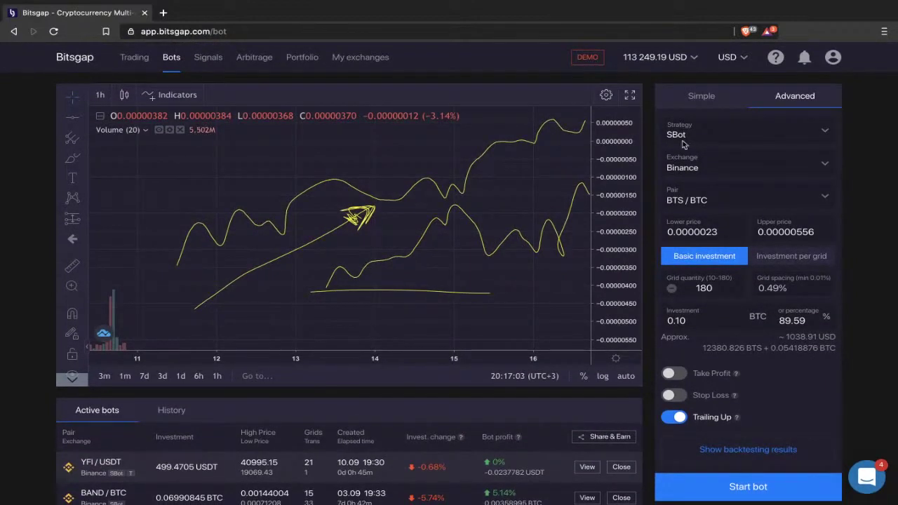
# Check the Demo mode switch in the account options.
pyautogui.click(835, 64)
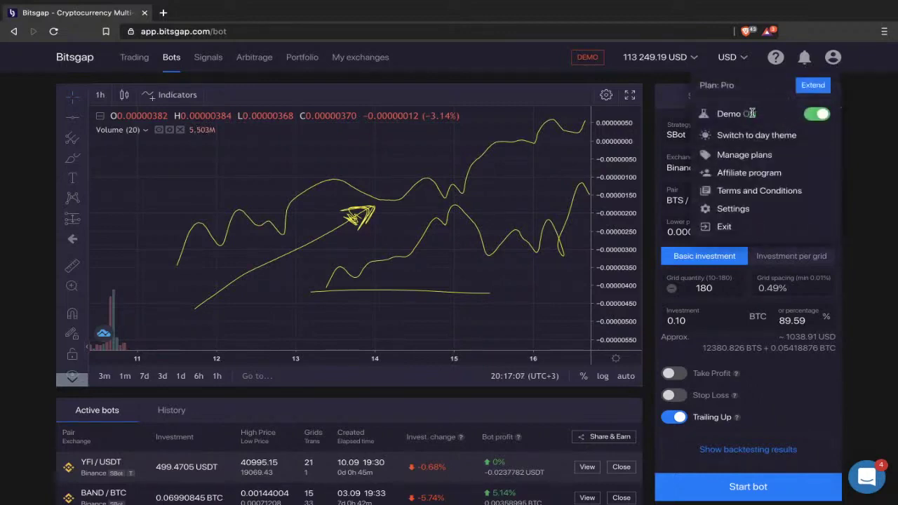
pyautogui.moveTo(756, 114); pyautogui.dragTo(718, 114)
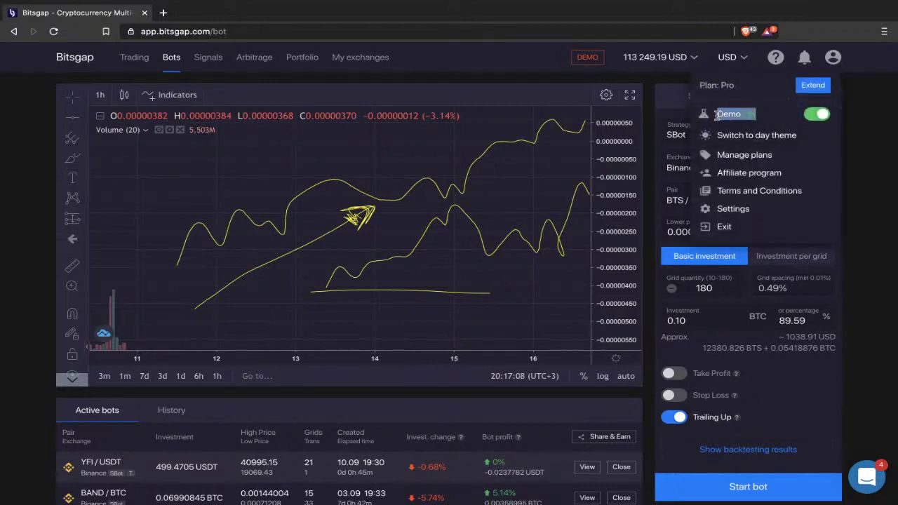
pyautogui.click(690, 52)
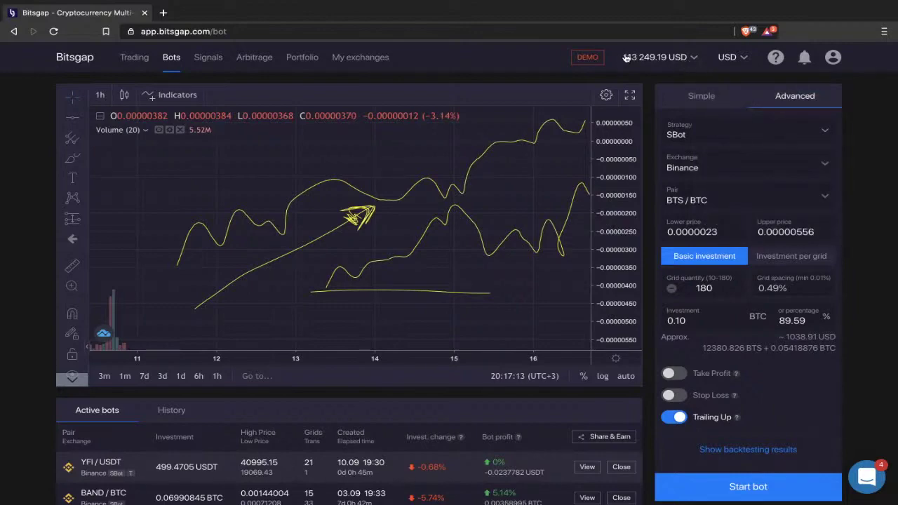
# Remove all drawings from the chart.
pyautogui.scroll(-2, 589, 242)
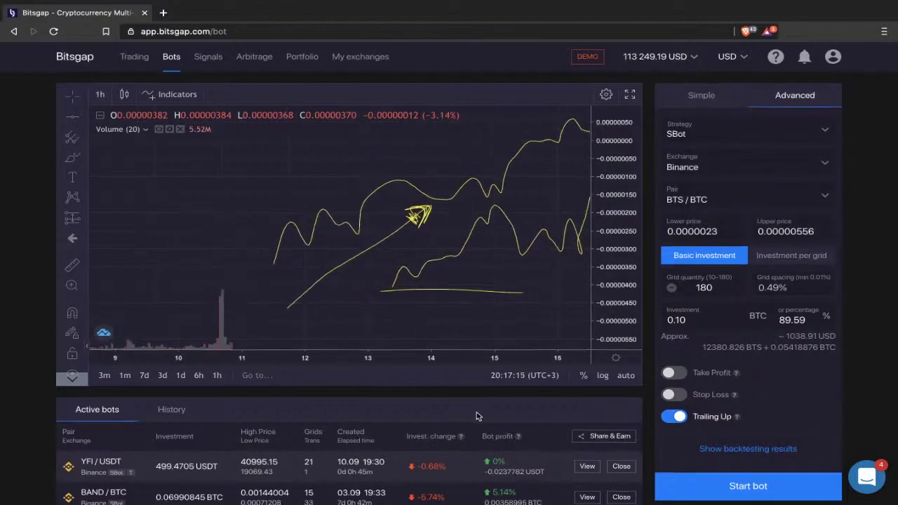
pyautogui.scroll(-3, 485, 414)
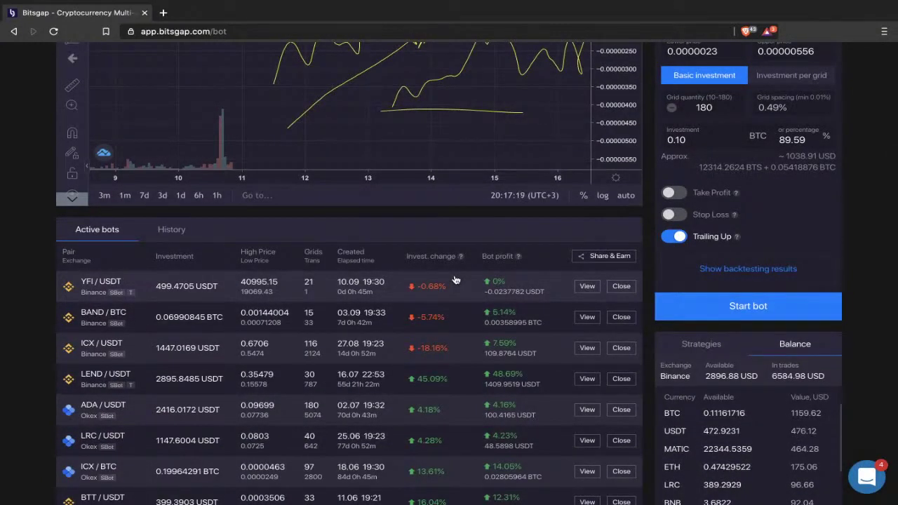
pyautogui.scroll(1, 586, 242)
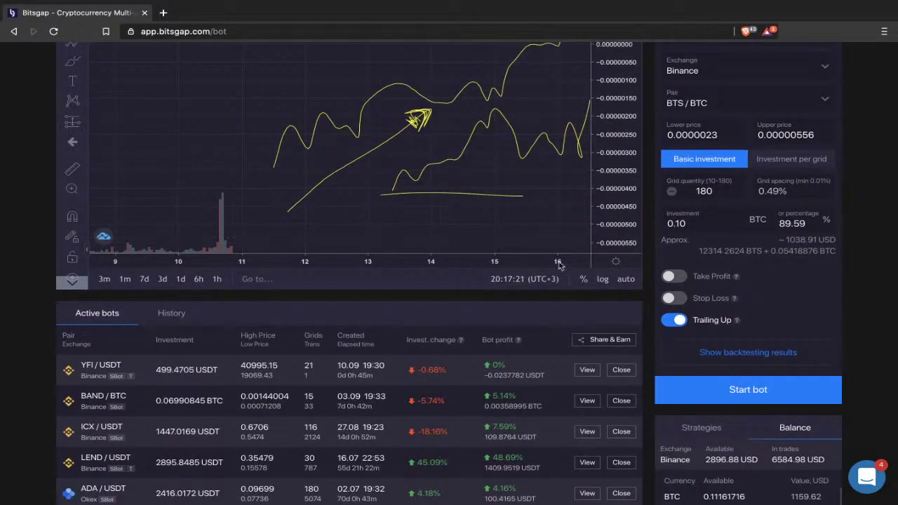
pyautogui.moveTo(541, 173); pyautogui.dragTo(441, 176)
pyautogui.rightClick(488, 189)
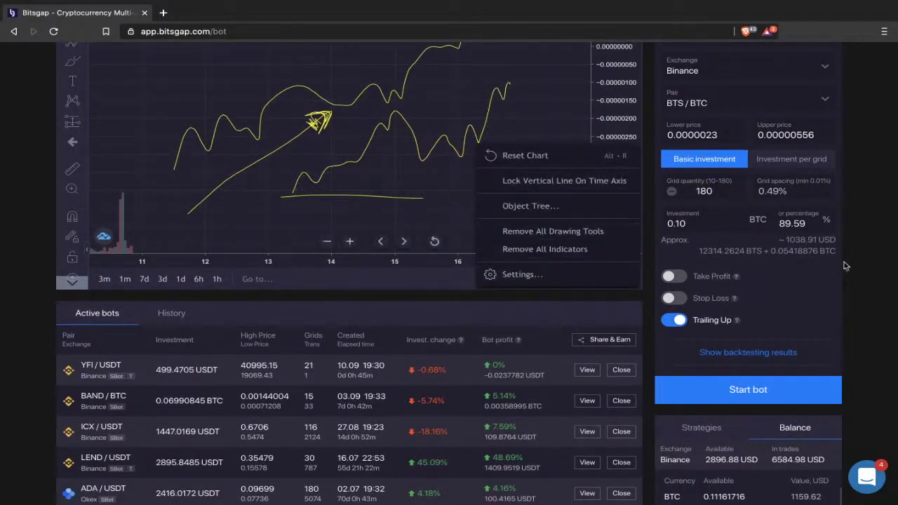
pyautogui.click(559, 232)
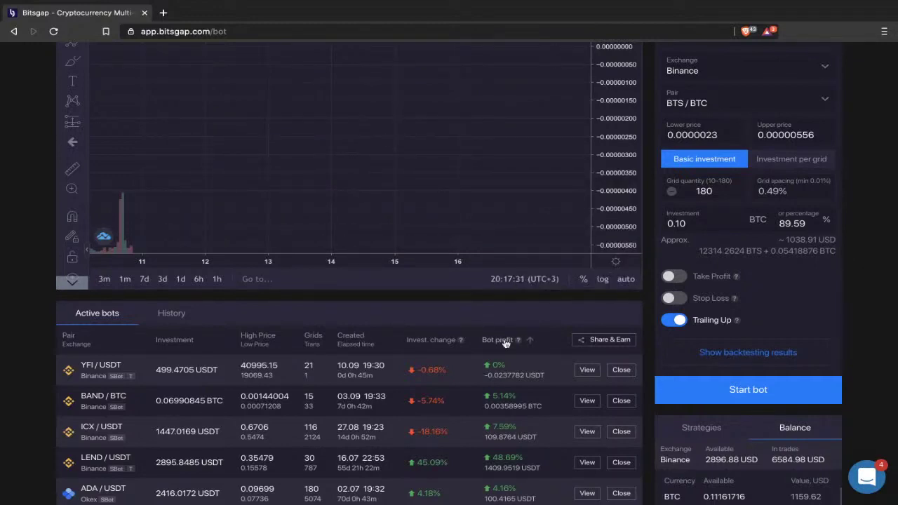
# Look at the support chat window and close it again.
pyautogui.click(867, 476)
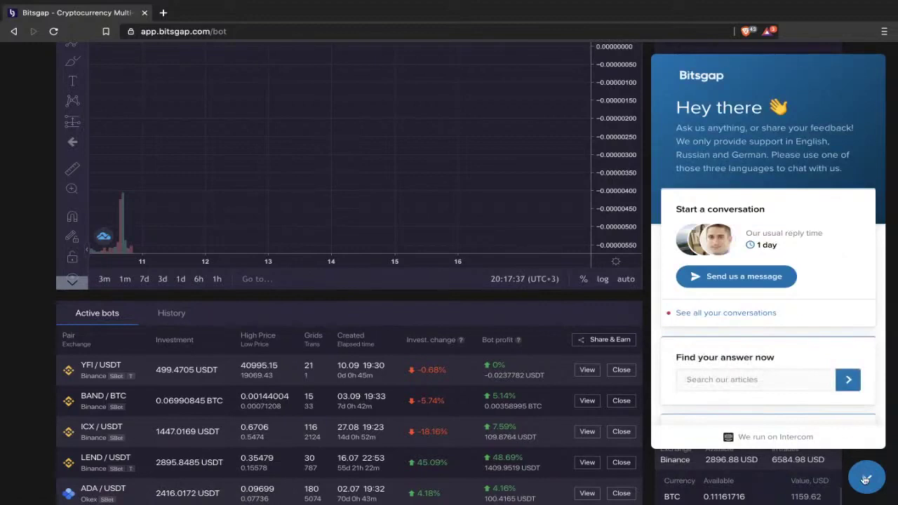
pyautogui.click(867, 479)
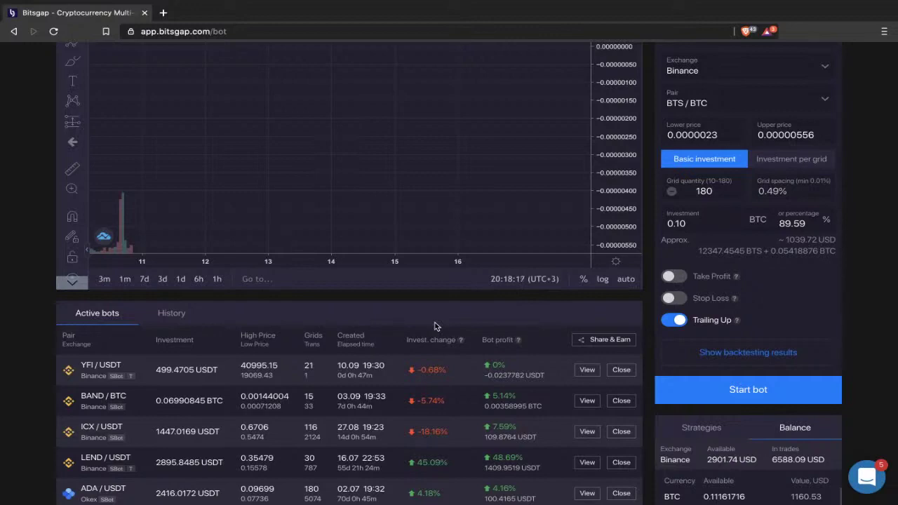
# Look over the active bots and bring the BTS/BTC price grid between its lower and upper limits back into the chart.
pyautogui.scroll(1, 435, 327)
pyautogui.scroll(1, 437, 359)
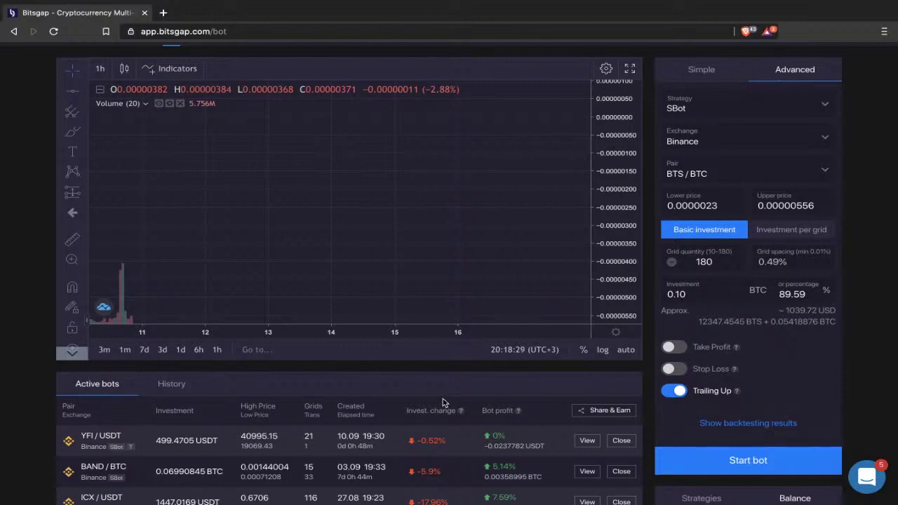
pyautogui.scroll(-2, 443, 399)
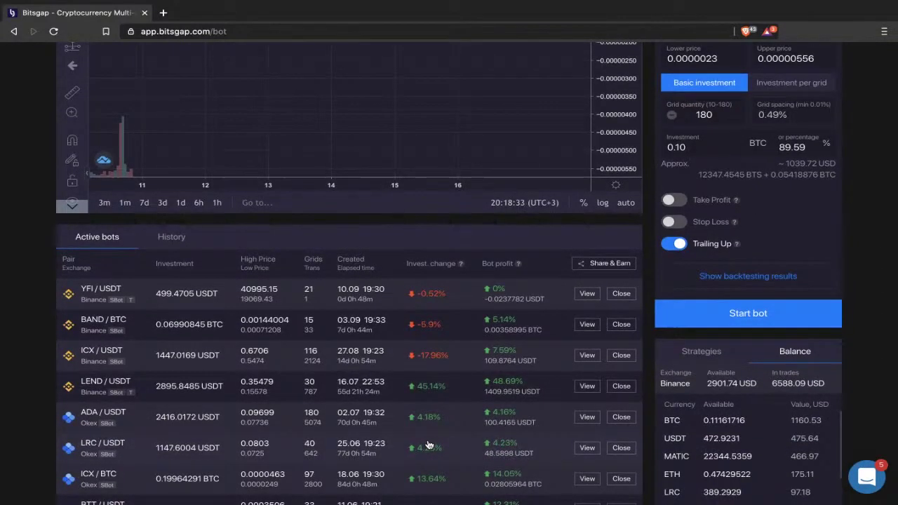
pyautogui.scroll(2, 399, 227)
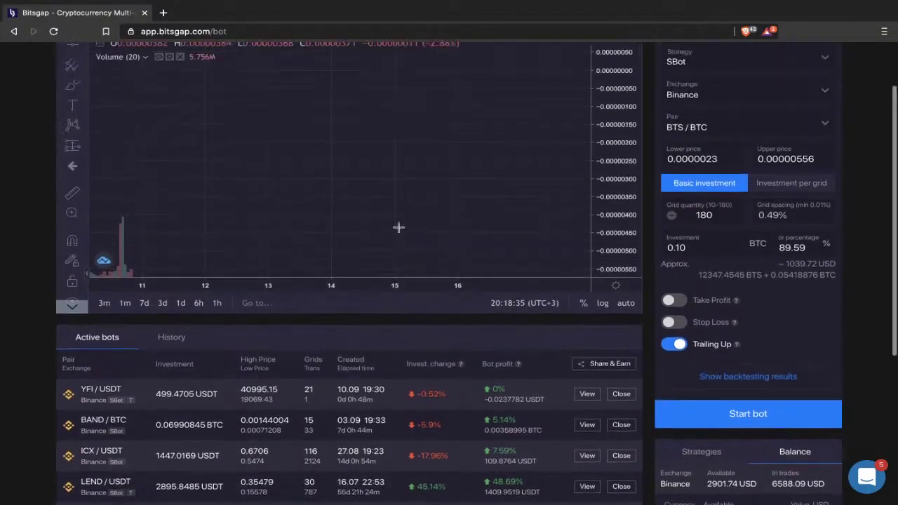
pyautogui.scroll(1, 432, 343)
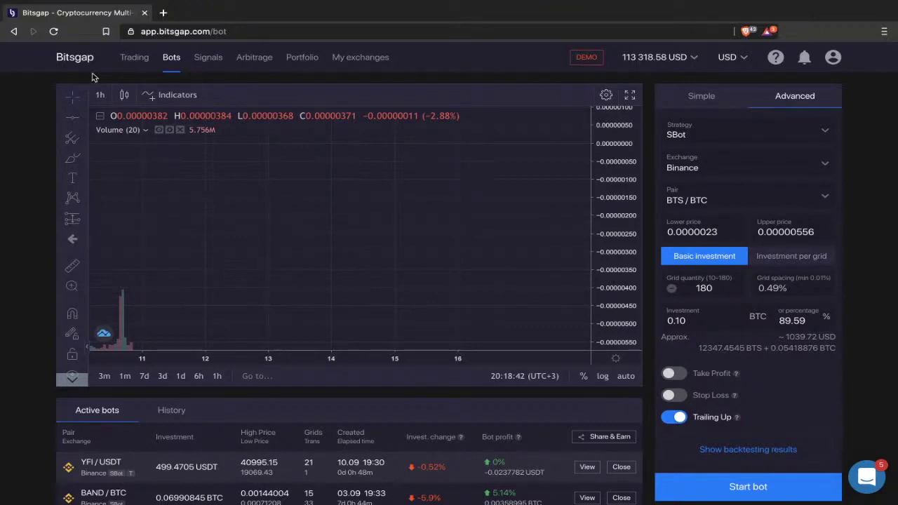
pyautogui.scroll(-5, 311, 212)
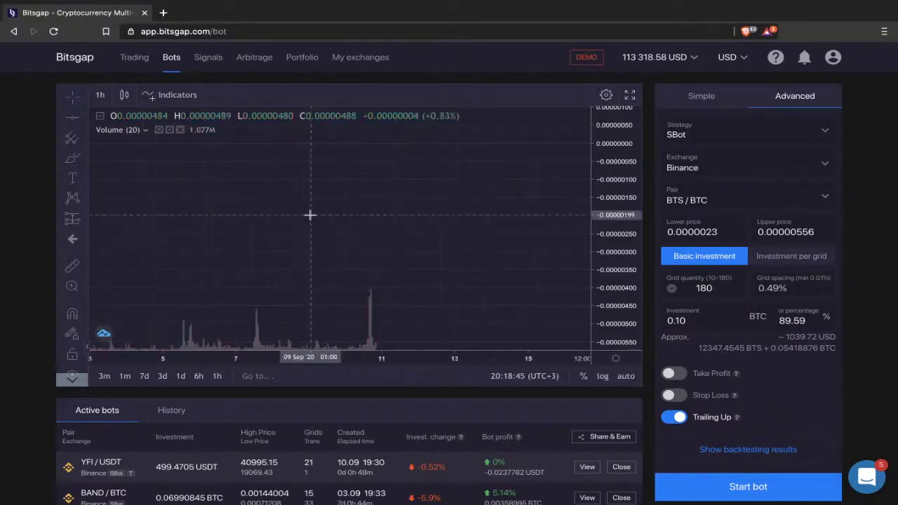
pyautogui.moveTo(490, 192); pyautogui.dragTo(429, 265)
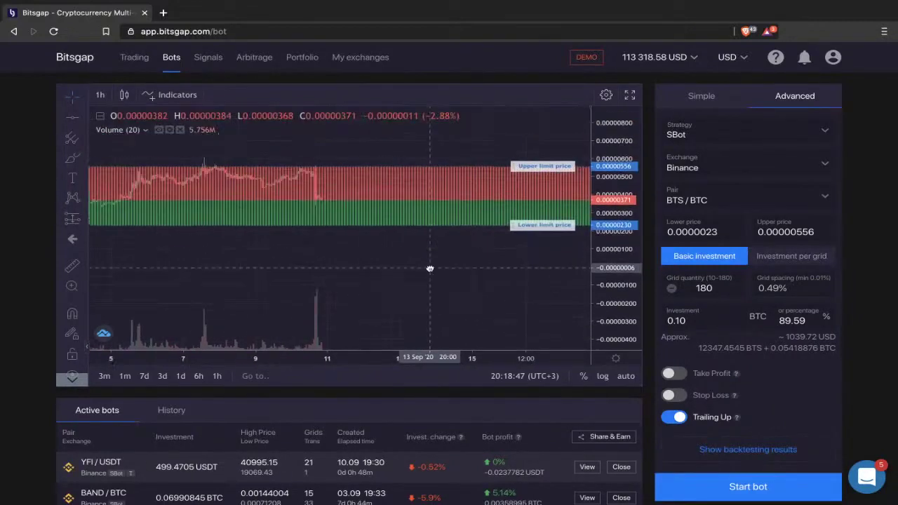